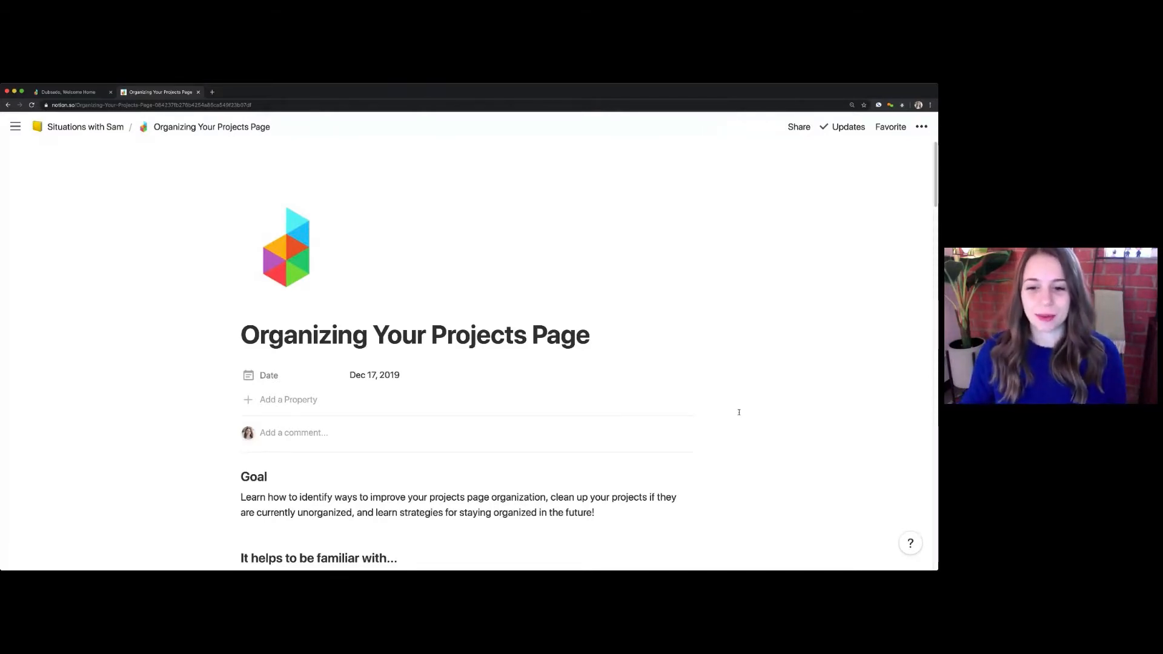
- Read the Goal, the prerequisites, the You'll need checklist and the status tips in the Organizing Your Projects Page guide
{"action": "scroll", "coordinate": [692, 416], "scroll_direction": "down", "scroll_amount": 2}
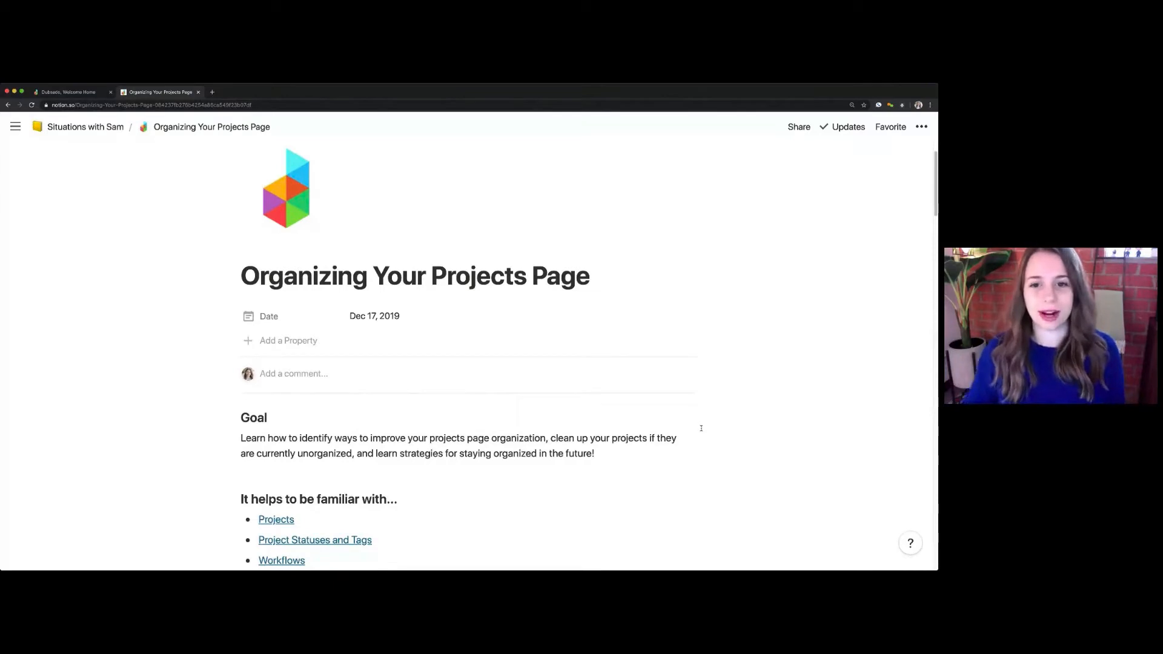
{"action": "scroll", "coordinate": [556, 392], "scroll_direction": "down", "scroll_amount": 2}
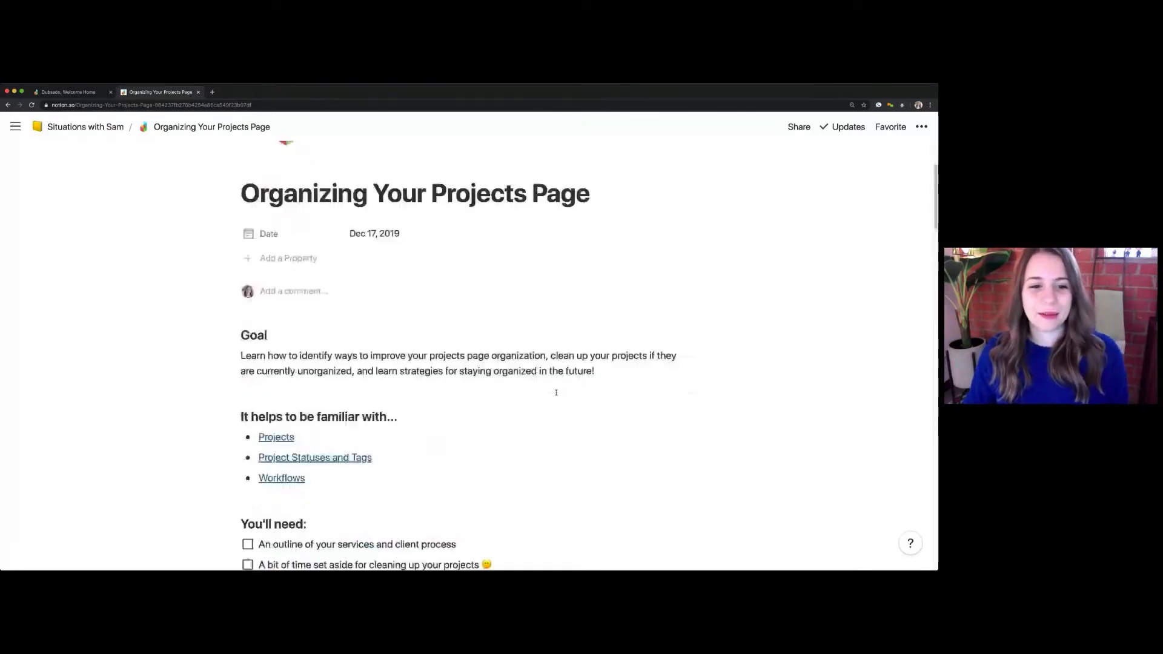
{"action": "scroll", "coordinate": [556, 393], "scroll_direction": "down", "scroll_amount": 2}
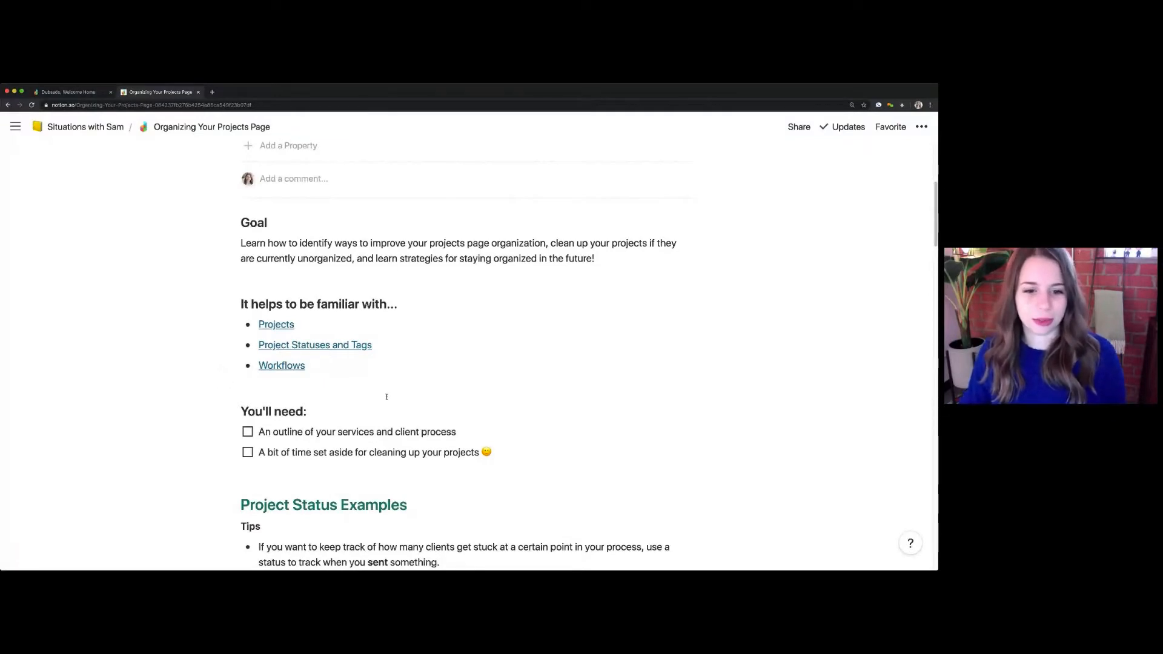
{"action": "scroll", "coordinate": [400, 405], "scroll_direction": "down", "scroll_amount": 1}
{"action": "scroll", "coordinate": [412, 412], "scroll_direction": "down", "scroll_amount": 5}
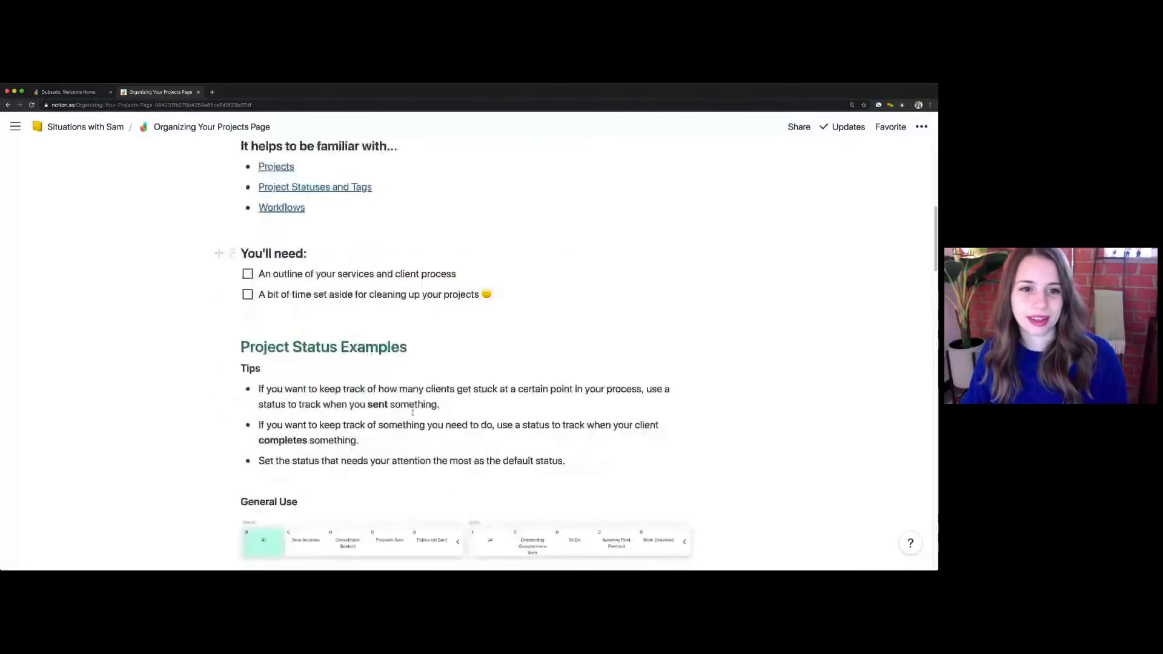
{"action": "scroll", "coordinate": [412, 412], "scroll_direction": "down", "scroll_amount": 2}
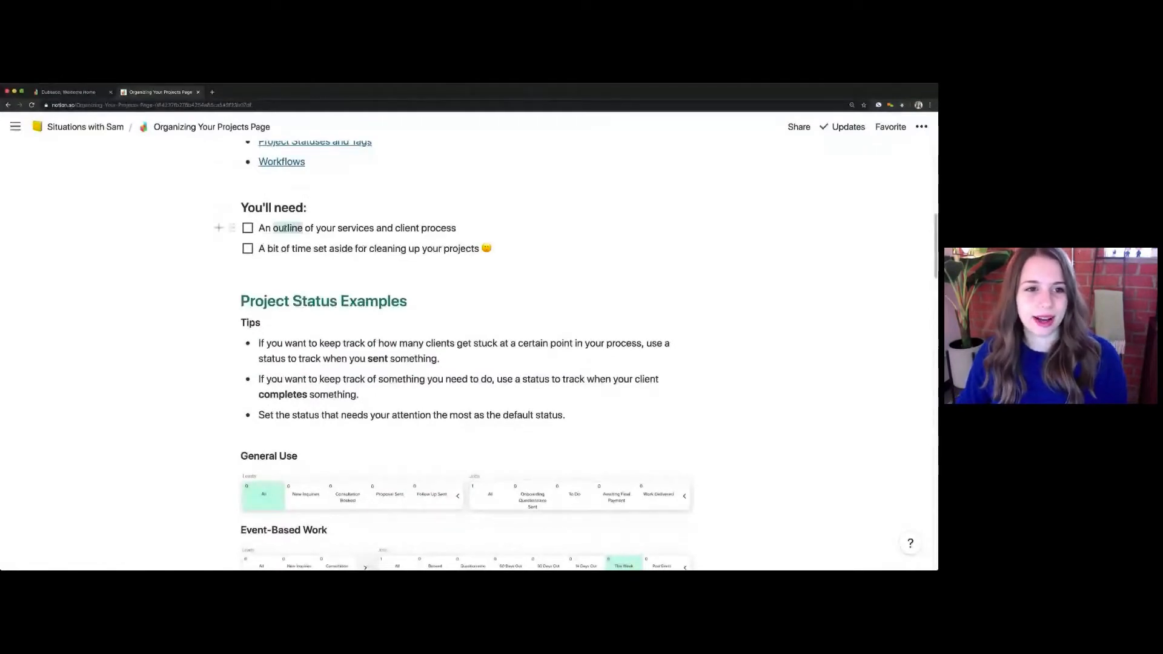
{"action": "triple_click", "coordinate": [285, 228]}
{"action": "left_click", "coordinate": [301, 251]}
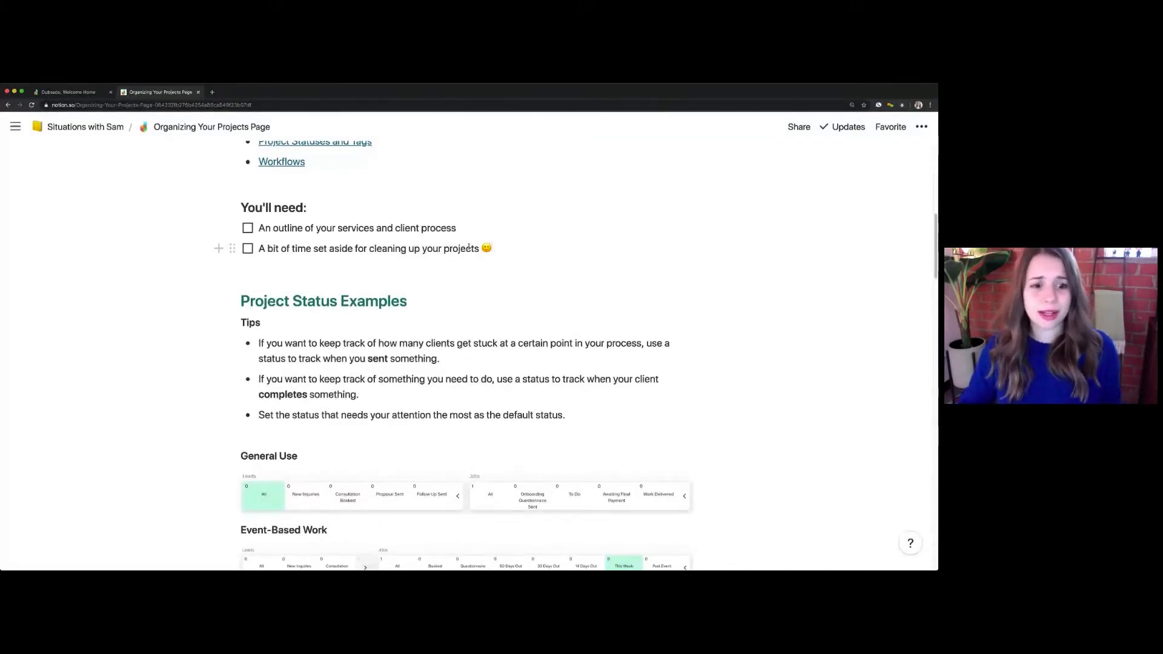
{"action": "left_click", "coordinate": [282, 578]}
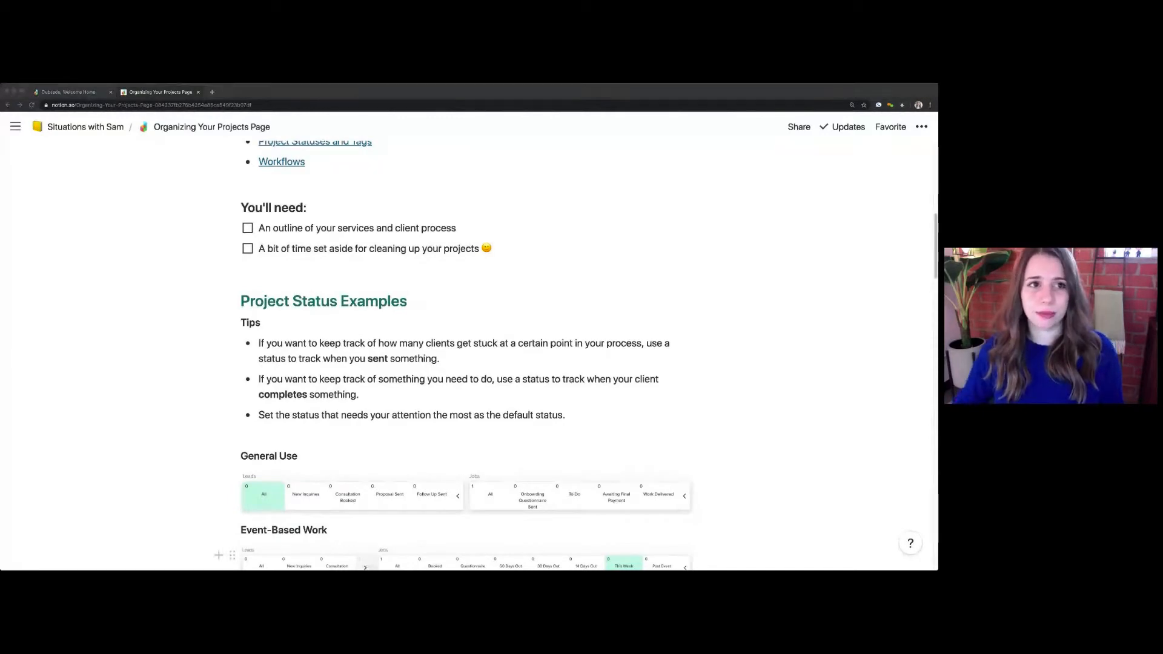
{"action": "left_click", "coordinate": [253, 94]}
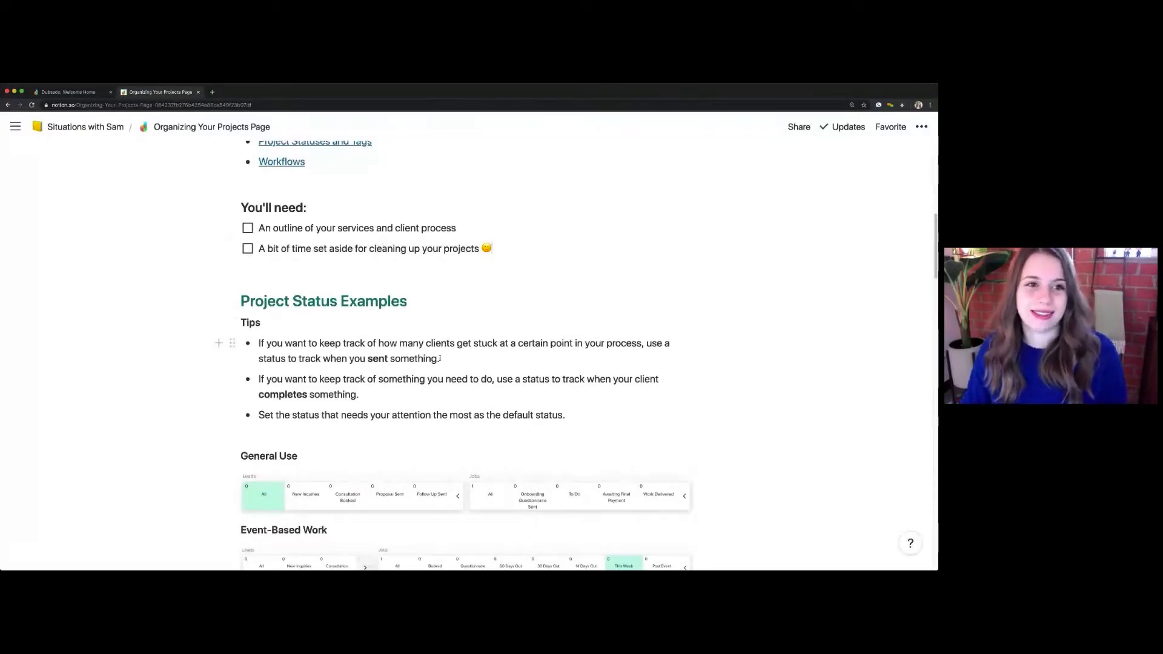
- Enlarge the guide's text and review the Project Status Examples through to the How to Get Organized section
{"action": "scroll", "coordinate": [439, 358], "scroll_direction": "down", "scroll_amount": 3}
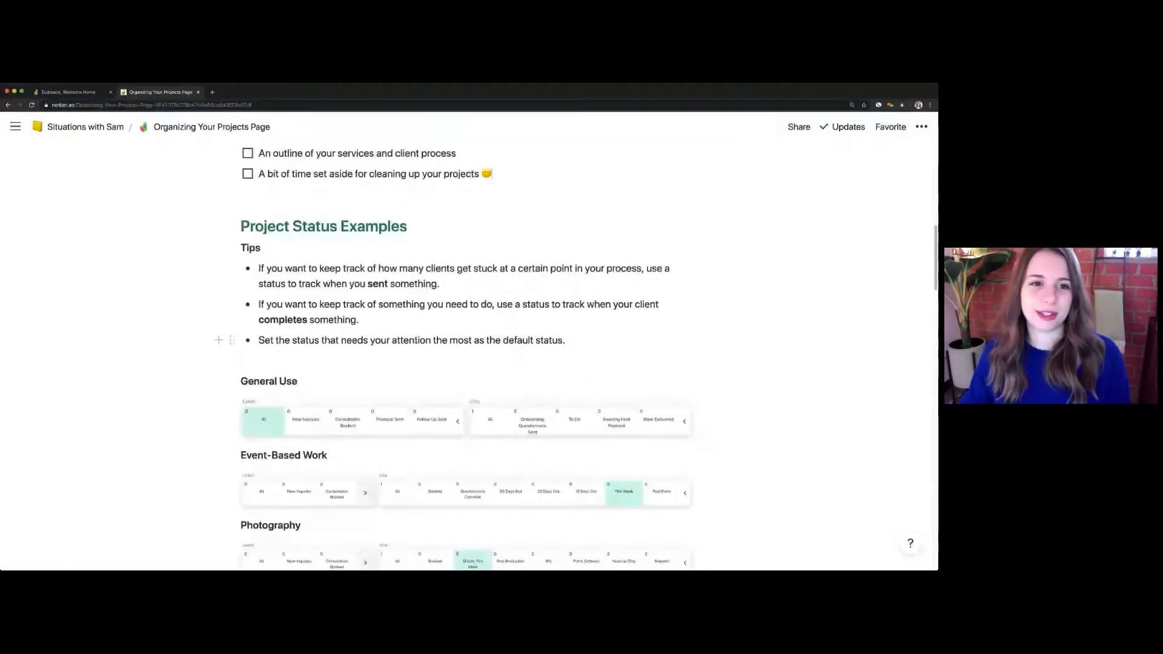
{"action": "key", "text": "super+equal"}
{"action": "scroll", "coordinate": [768, 391], "scroll_direction": "down", "scroll_amount": 10}
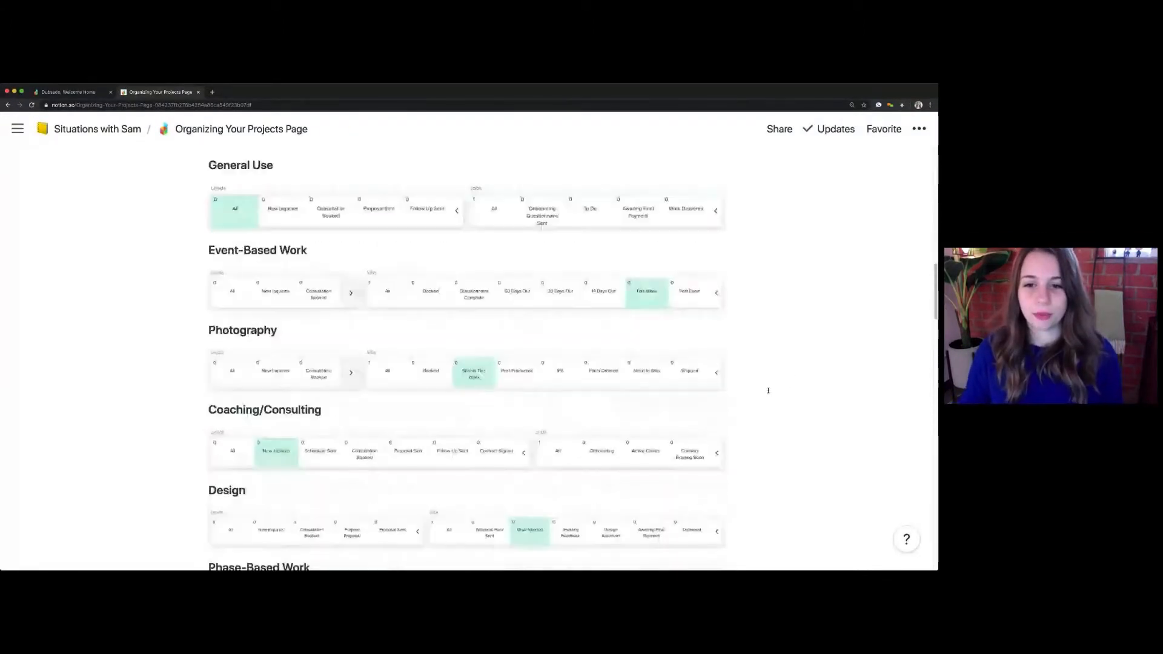
{"action": "scroll", "coordinate": [768, 390], "scroll_direction": "down", "scroll_amount": 4}
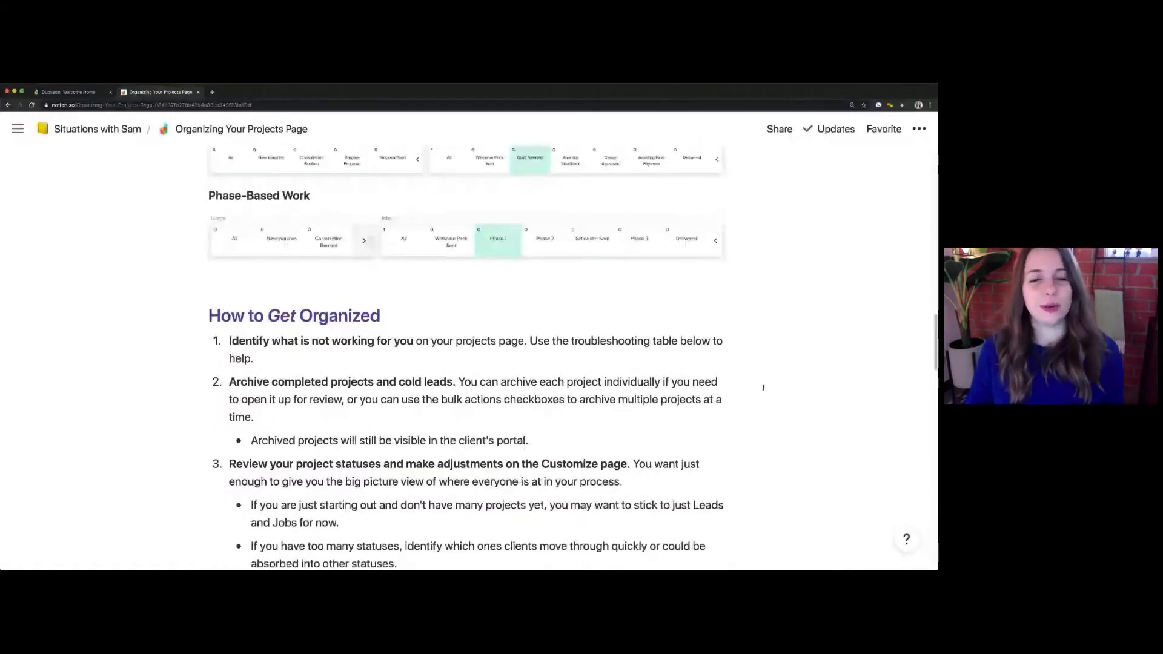
{"action": "scroll", "coordinate": [757, 377], "scroll_direction": "down", "scroll_amount": 2}
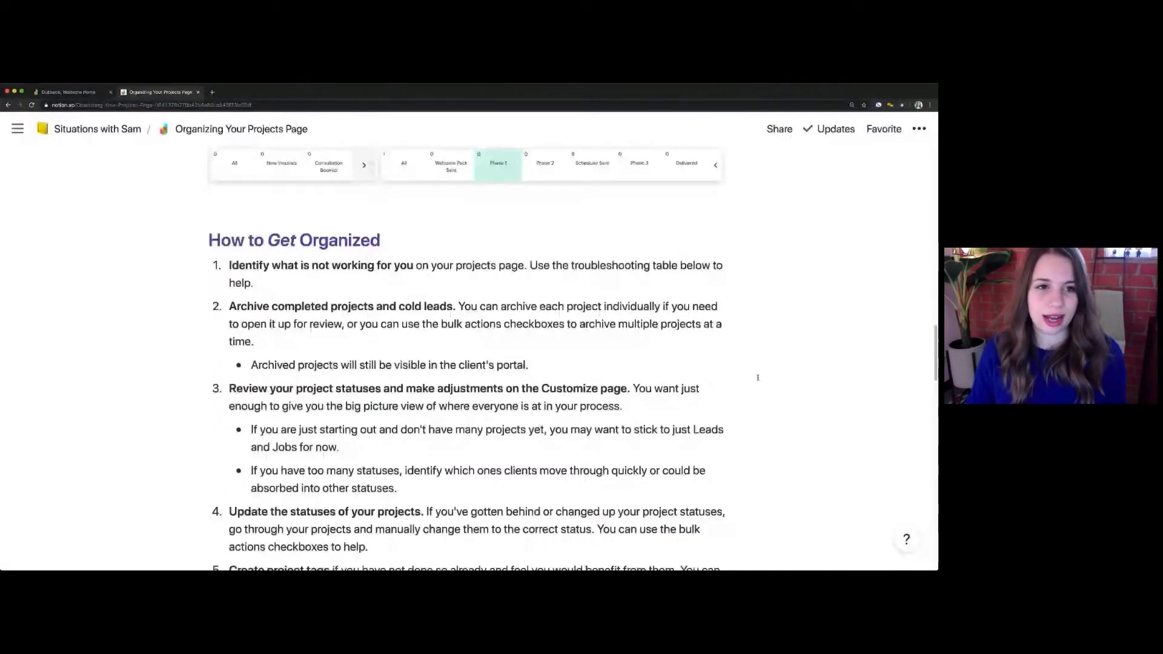
{"action": "scroll", "coordinate": [758, 377], "scroll_direction": "down", "scroll_amount": 1}
{"action": "scroll", "coordinate": [758, 378], "scroll_direction": "down", "scroll_amount": 1}
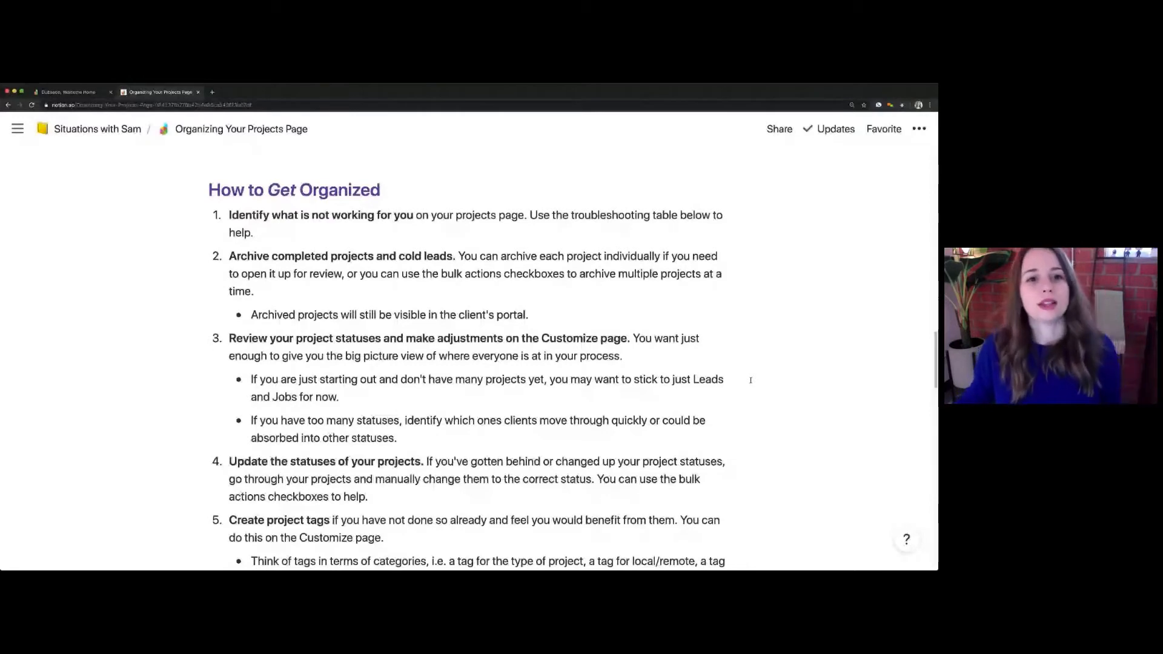
- Switch to Dubsado and look through the full list of leads on the Projects page
{"action": "left_click", "coordinate": [57, 92]}
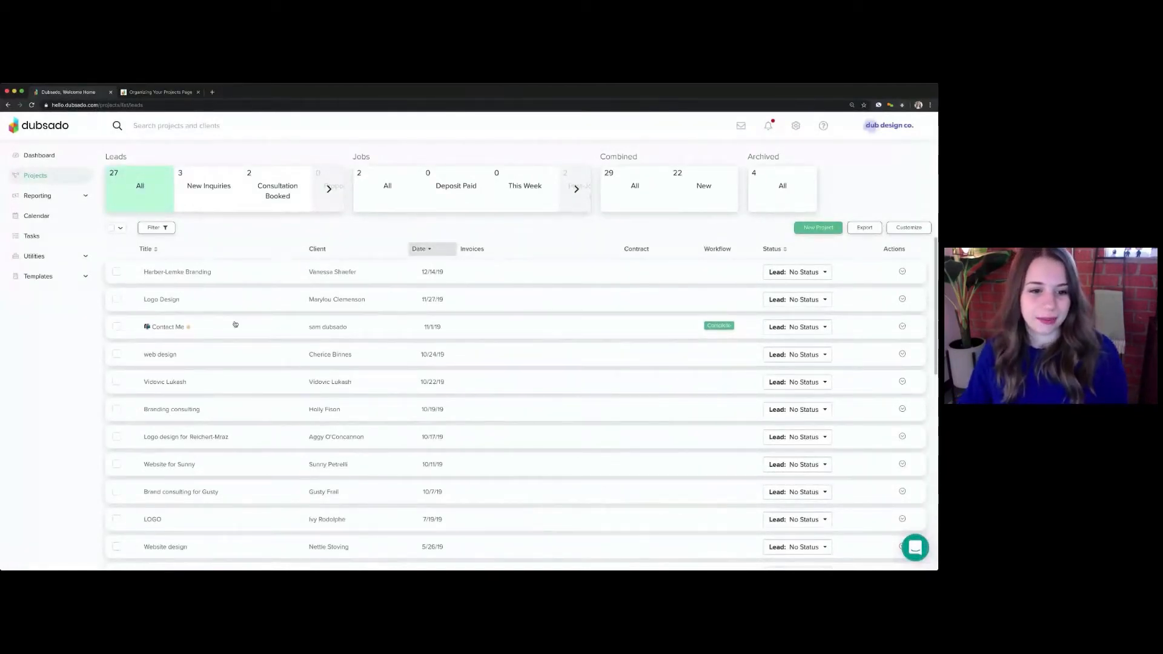
{"action": "scroll", "coordinate": [236, 324], "scroll_direction": "down", "scroll_amount": 10}
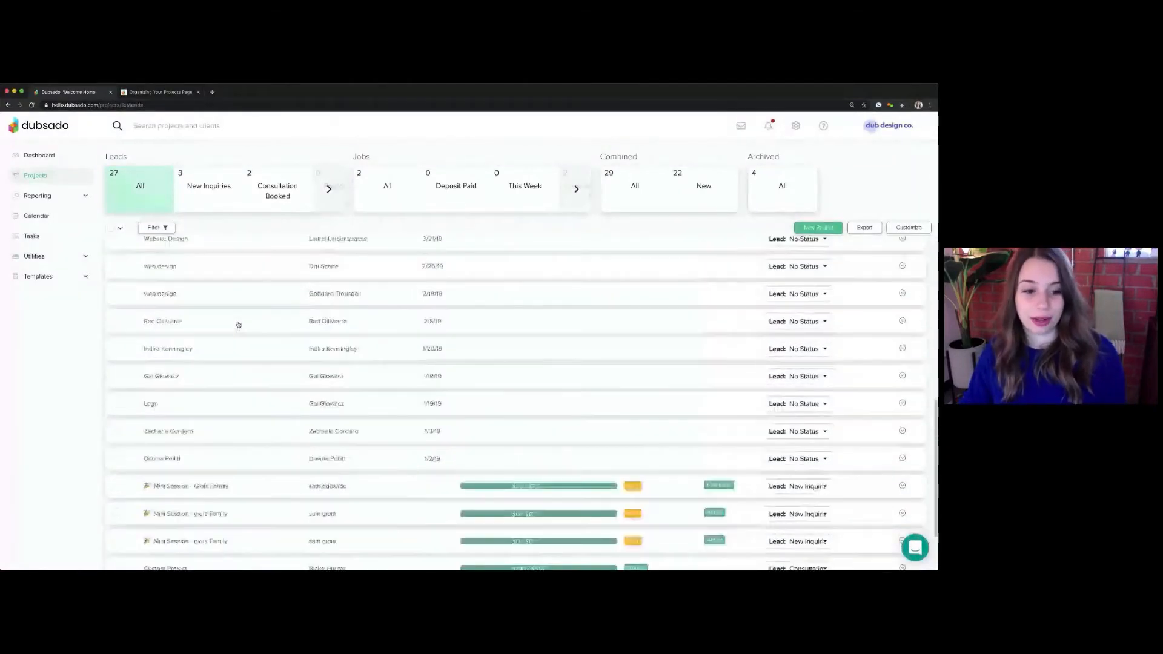
{"action": "scroll", "coordinate": [238, 324], "scroll_direction": "down", "scroll_amount": 2}
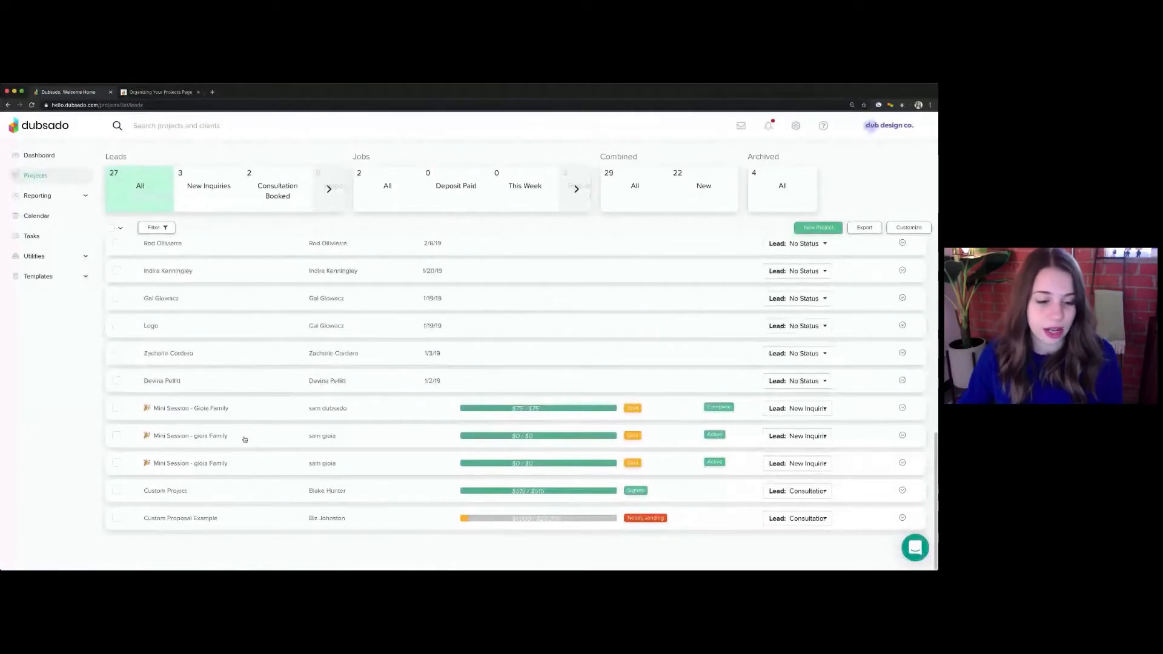
{"action": "scroll", "coordinate": [283, 370], "scroll_direction": "up", "scroll_amount": 10}
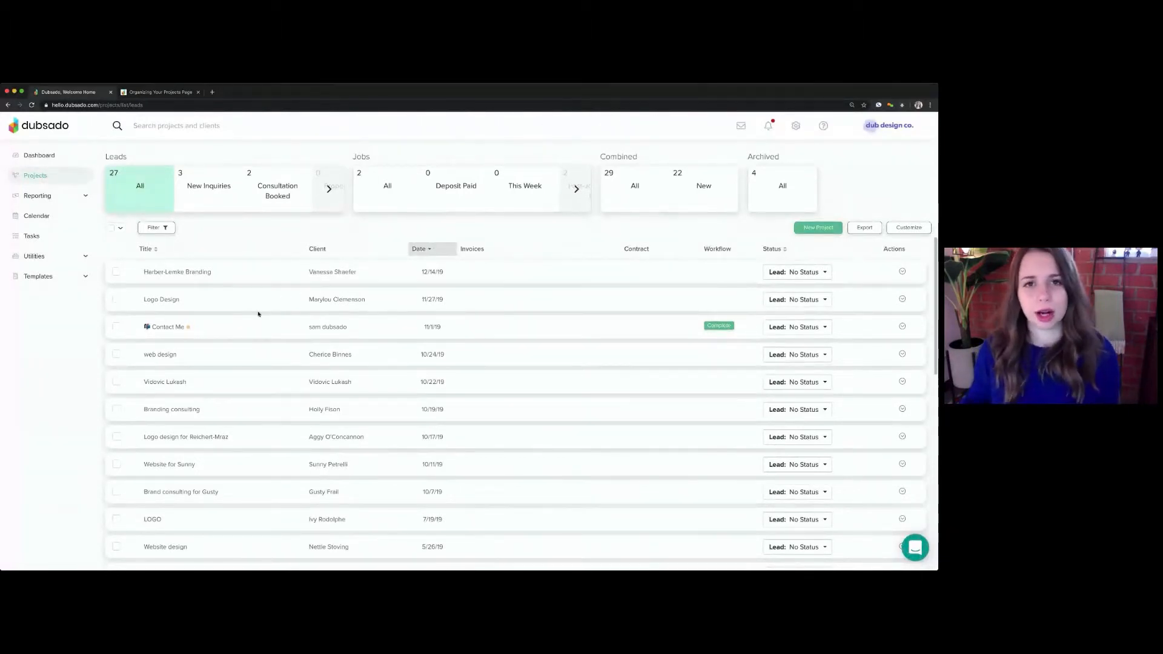
- Return to the Notion guide and highlight the first How to Get Organized item, on identifying what is not working
{"action": "left_click", "coordinate": [165, 92]}
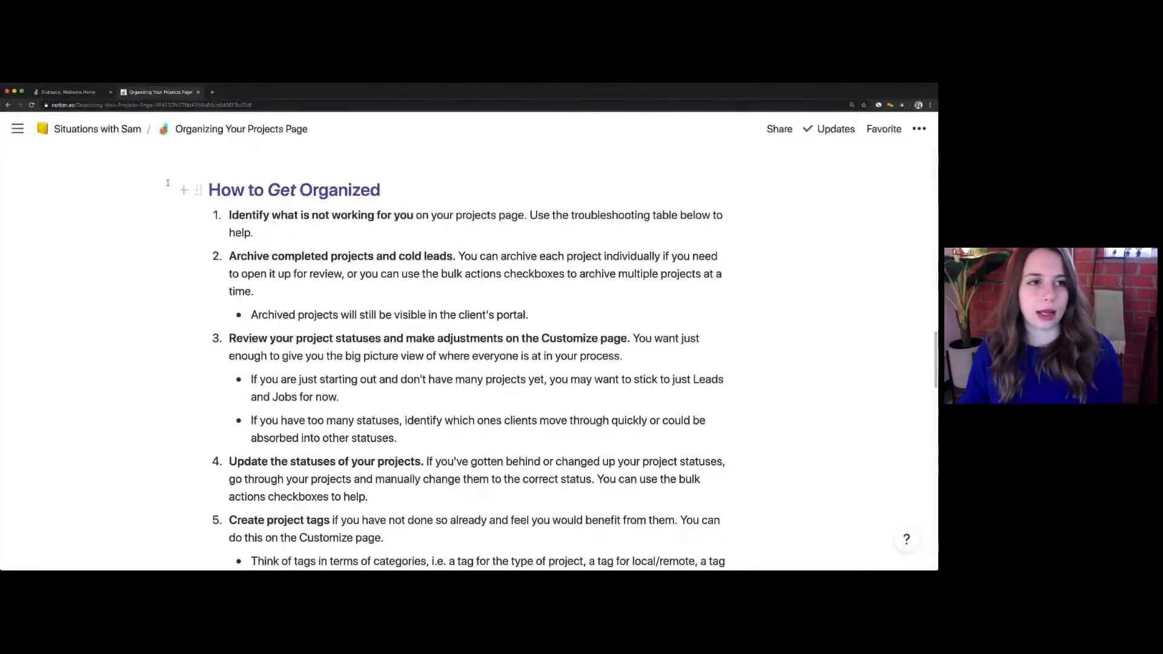
{"action": "left_click", "coordinate": [100, 93]}
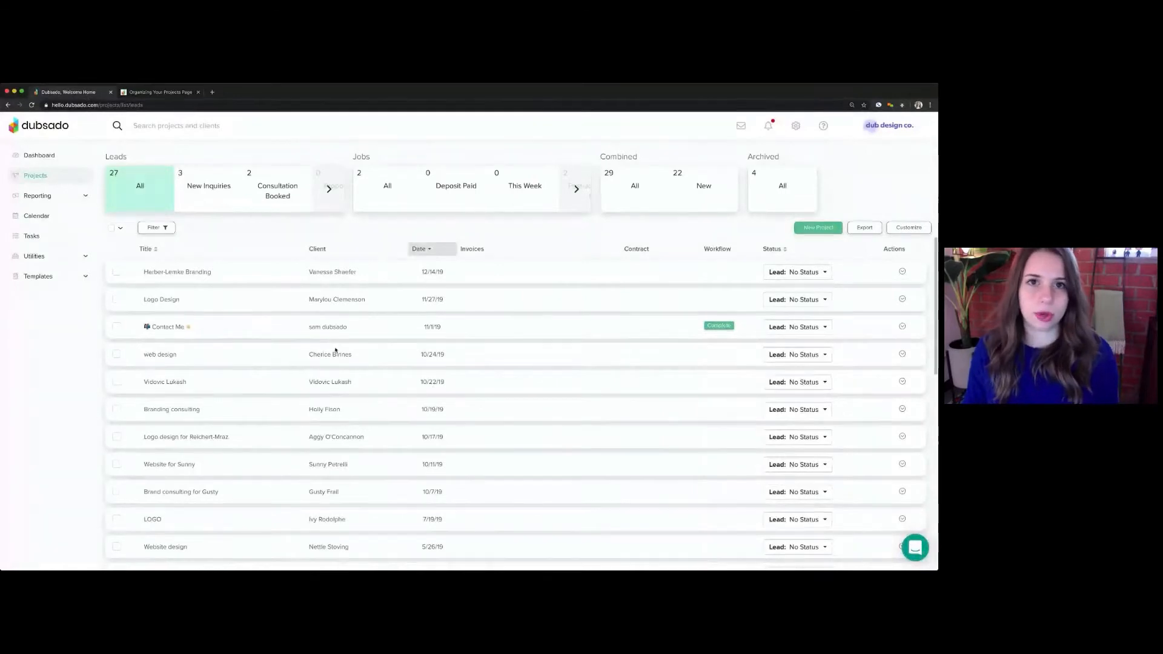
{"action": "left_click", "coordinate": [174, 93]}
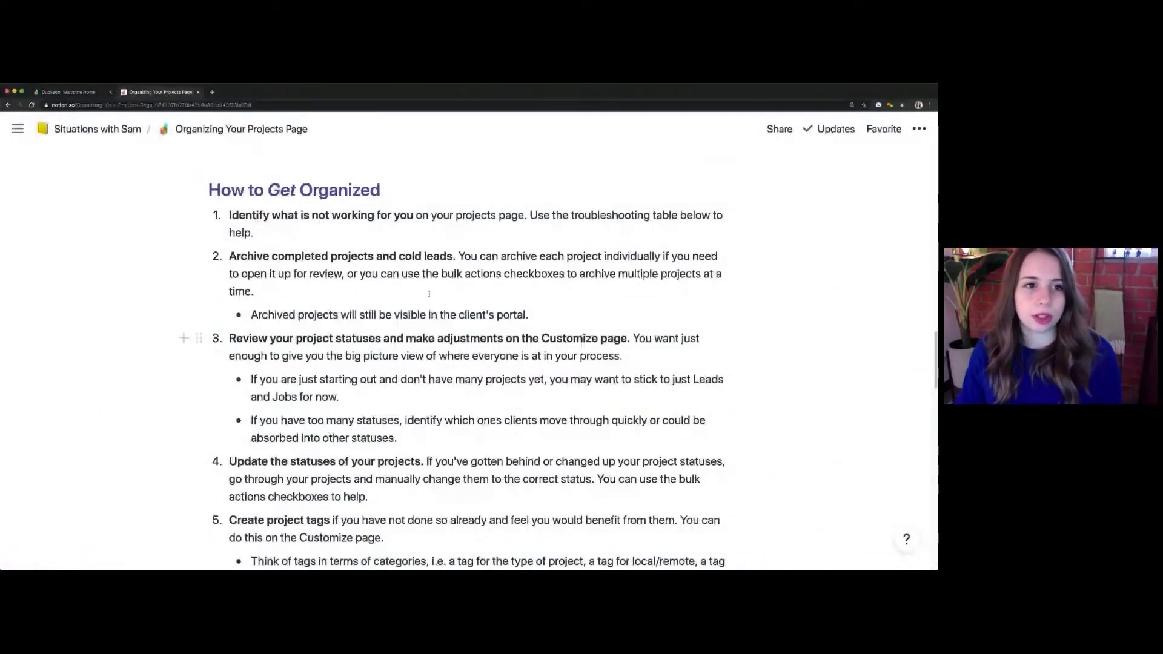
{"action": "left_click_drag", "start_coordinate": [255, 233], "coordinate": [227, 219]}
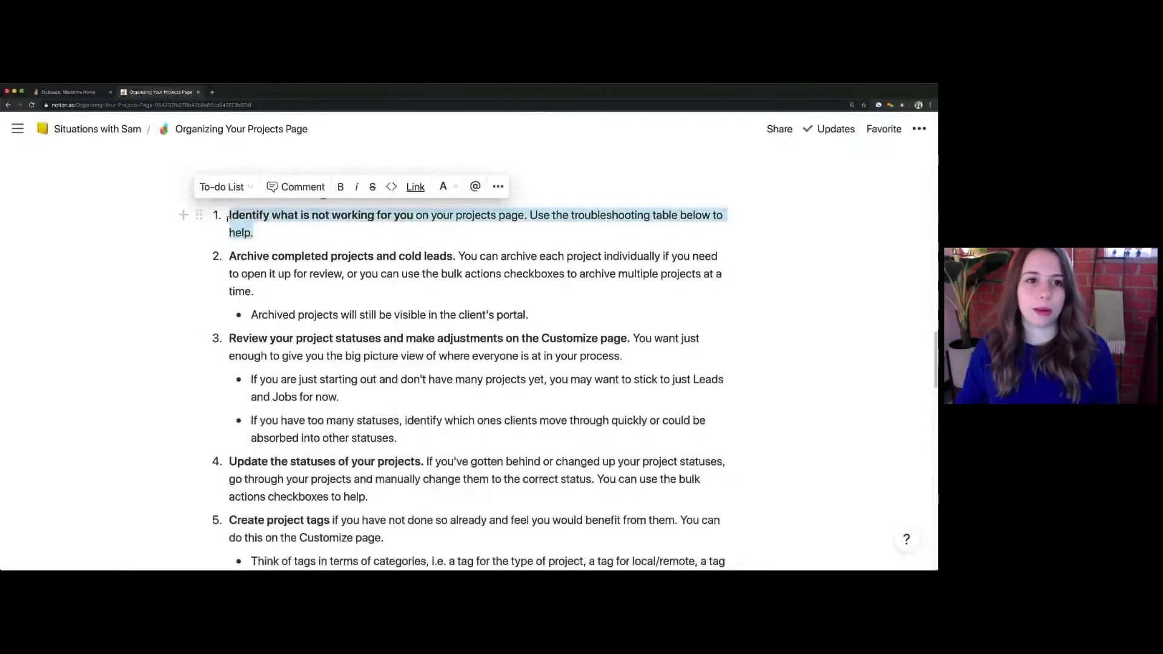
{"action": "left_click", "coordinate": [269, 232]}
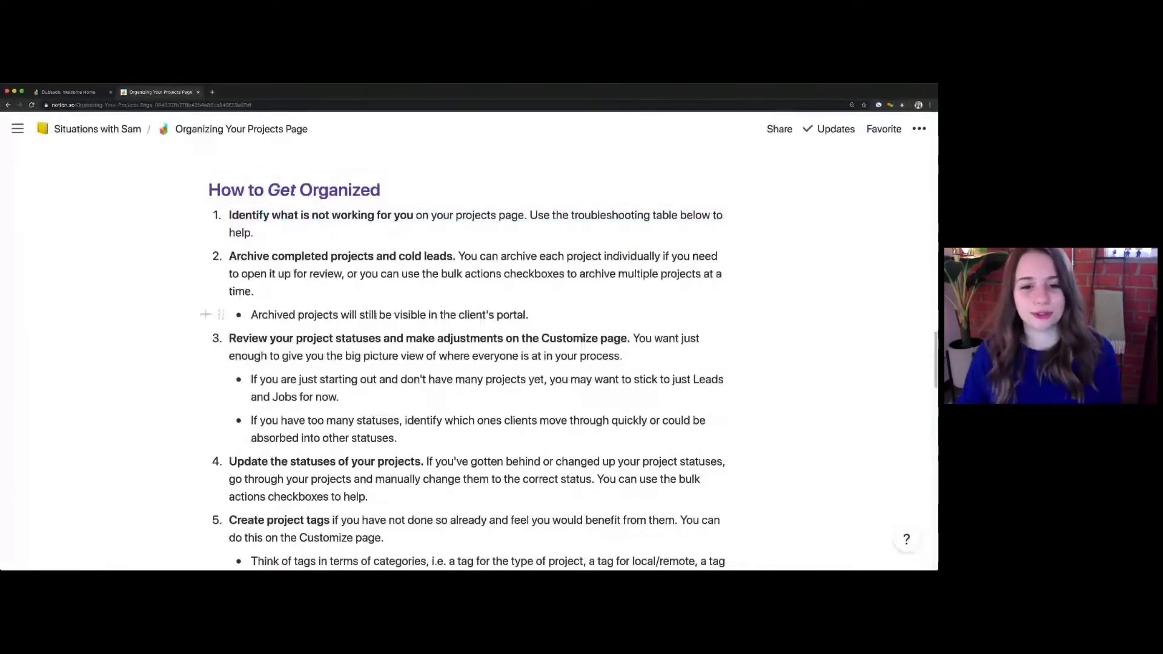
- Read the remaining How to Get Organized items and the problems and solutions under Projects Page Troubleshooting Tips
{"action": "scroll", "coordinate": [369, 313], "scroll_direction": "down", "scroll_amount": 3}
{"action": "scroll", "coordinate": [368, 319], "scroll_direction": "down", "scroll_amount": 3}
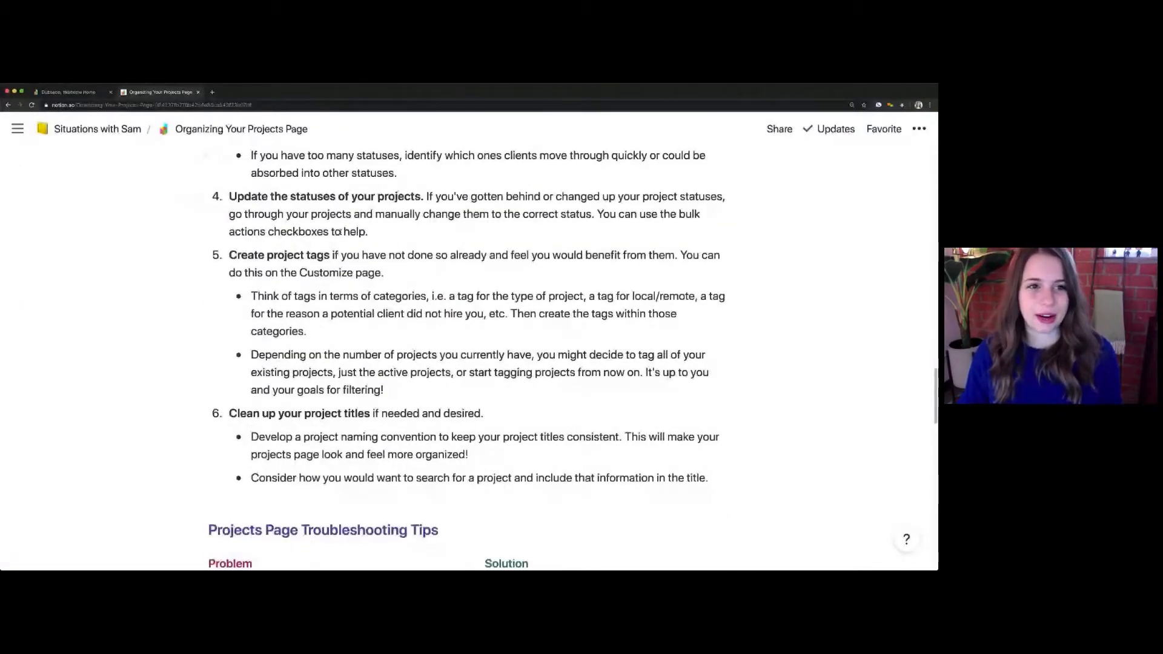
{"action": "scroll", "coordinate": [341, 231], "scroll_direction": "down", "scroll_amount": 8}
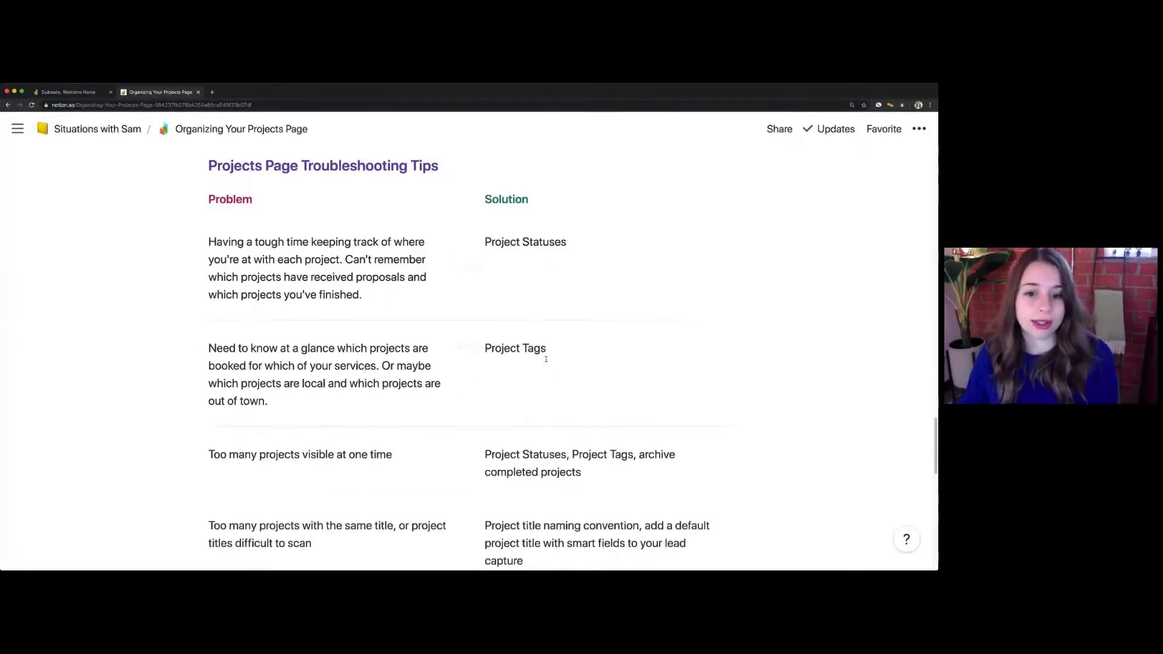
{"action": "scroll", "coordinate": [532, 363], "scroll_direction": "down", "scroll_amount": 1}
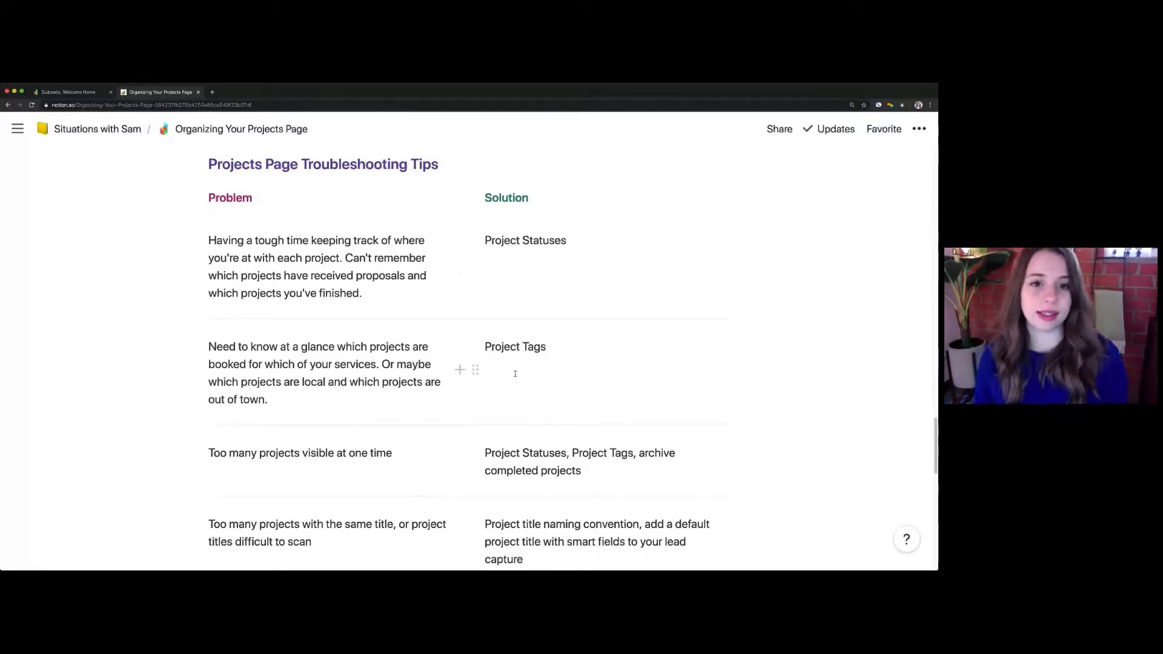
{"action": "scroll", "coordinate": [476, 366], "scroll_direction": "down", "scroll_amount": 1}
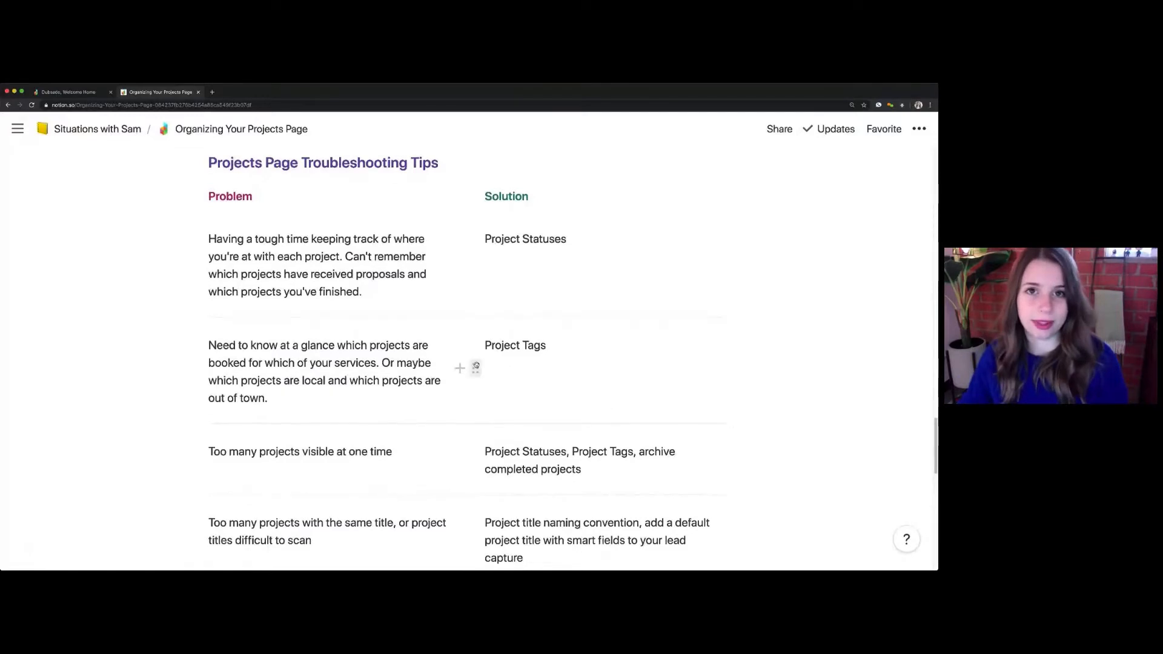
{"action": "scroll", "coordinate": [476, 365], "scroll_direction": "down", "scroll_amount": 2}
{"action": "scroll", "coordinate": [476, 366], "scroll_direction": "up", "scroll_amount": 5}
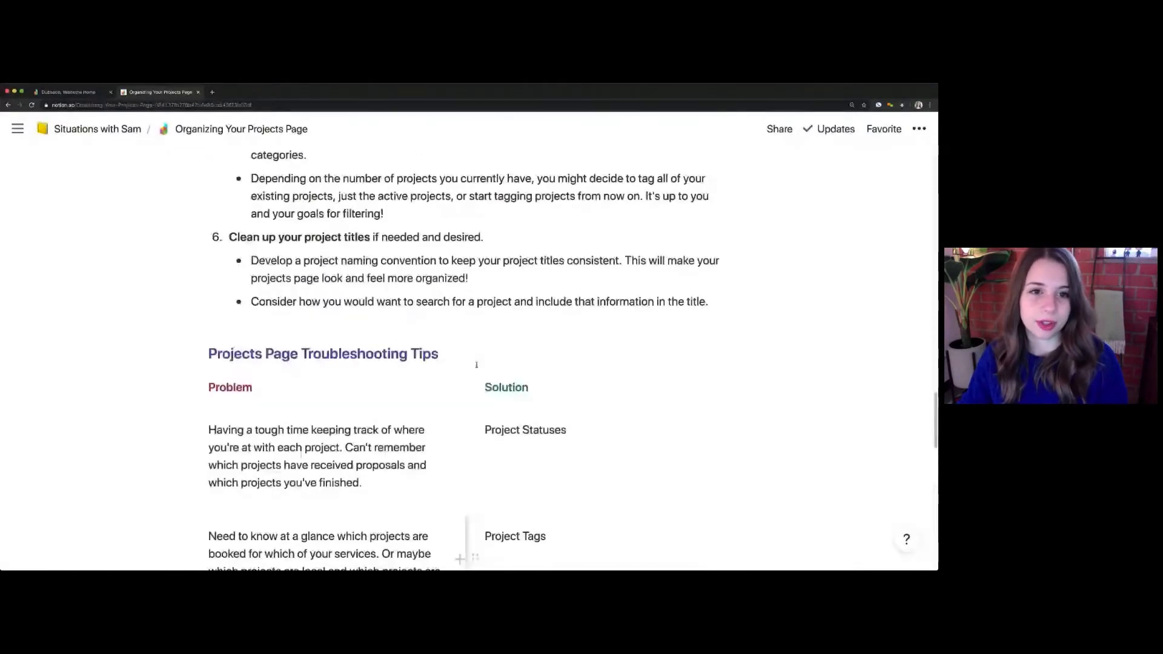
{"action": "scroll", "coordinate": [476, 364], "scroll_direction": "up", "scroll_amount": 8}
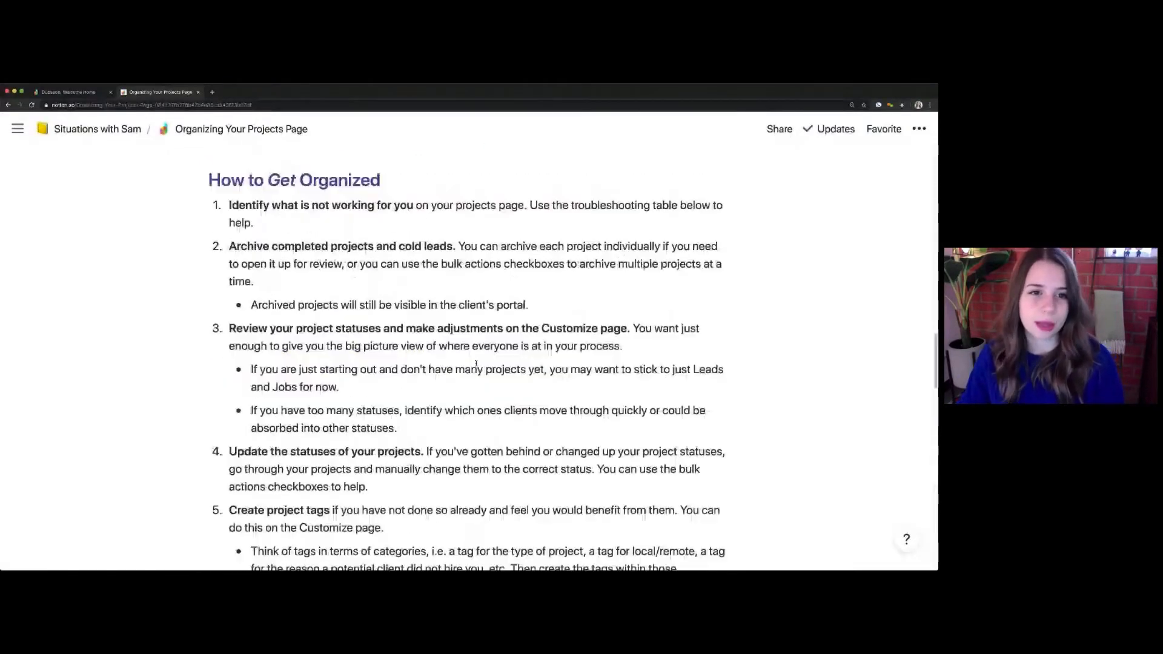
- Switch to Dubsado and examine the titles and statuses of the lead projects for organization problems
{"action": "left_click", "coordinate": [74, 94]}
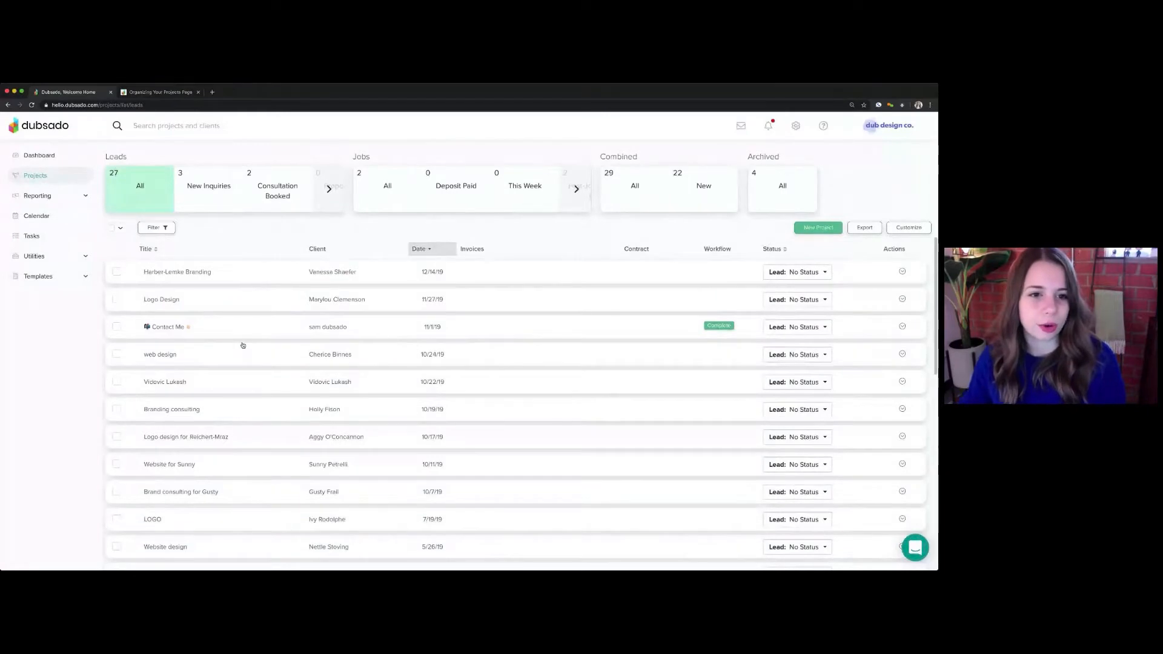
{"action": "scroll", "coordinate": [230, 388], "scroll_direction": "down", "scroll_amount": 2}
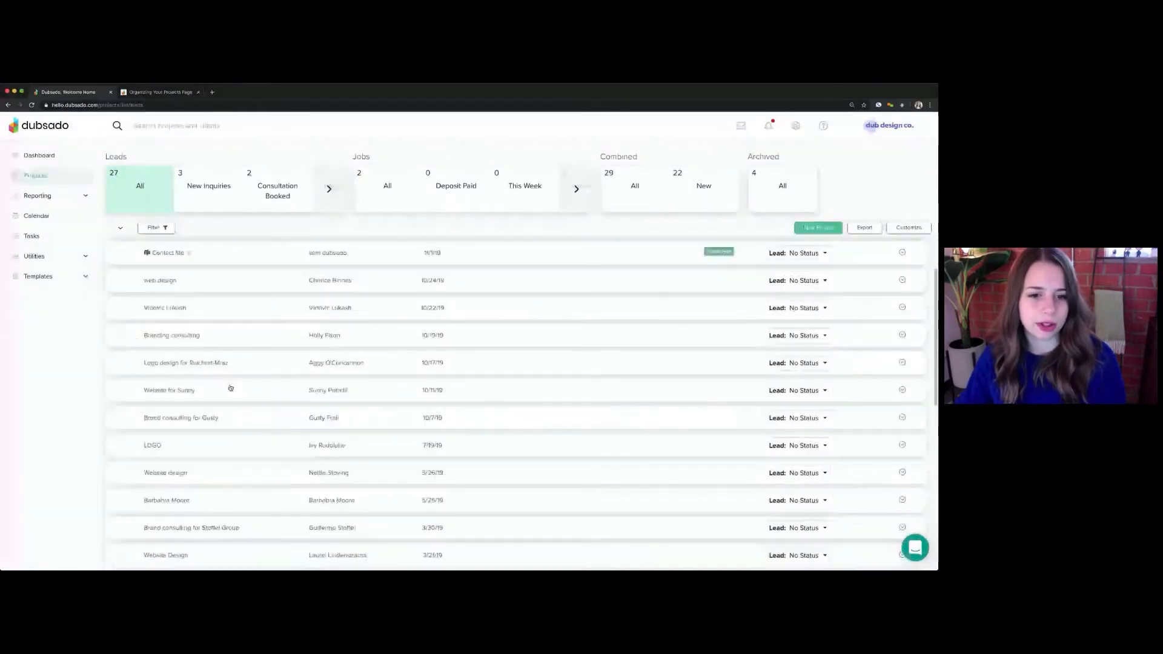
{"action": "scroll", "coordinate": [230, 388], "scroll_direction": "up", "scroll_amount": 2}
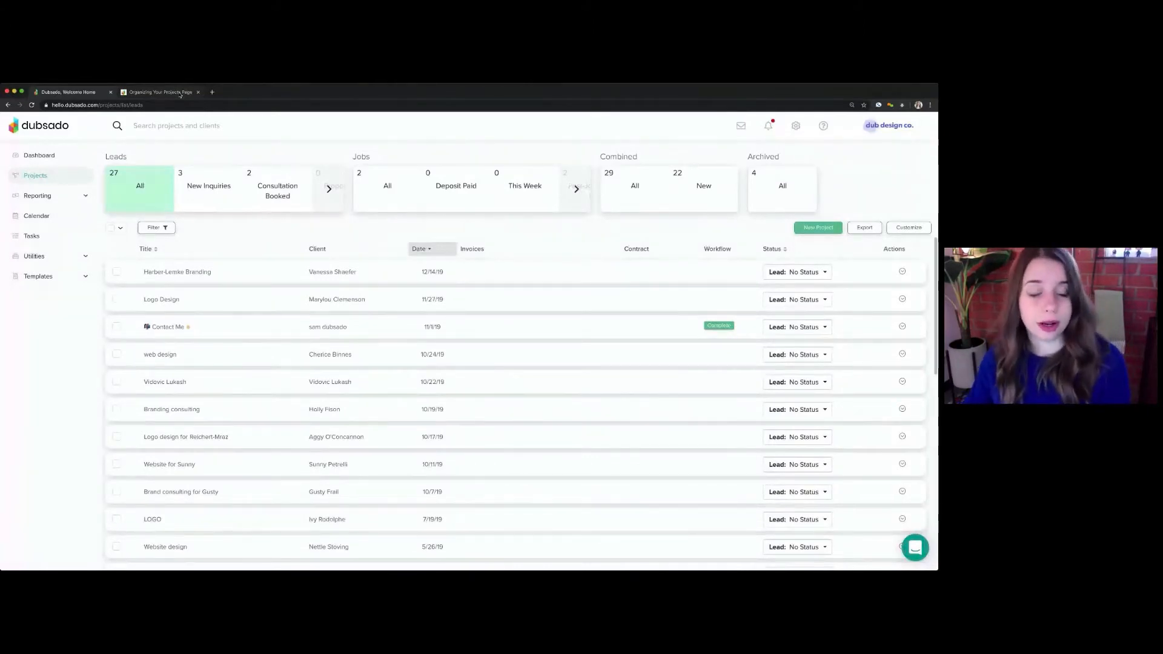
- Consult the Notion guide's item on archiving completed projects and cold leads, and highlight the Archived heading on Dubsado's Projects page
{"action": "left_click", "coordinate": [160, 92]}
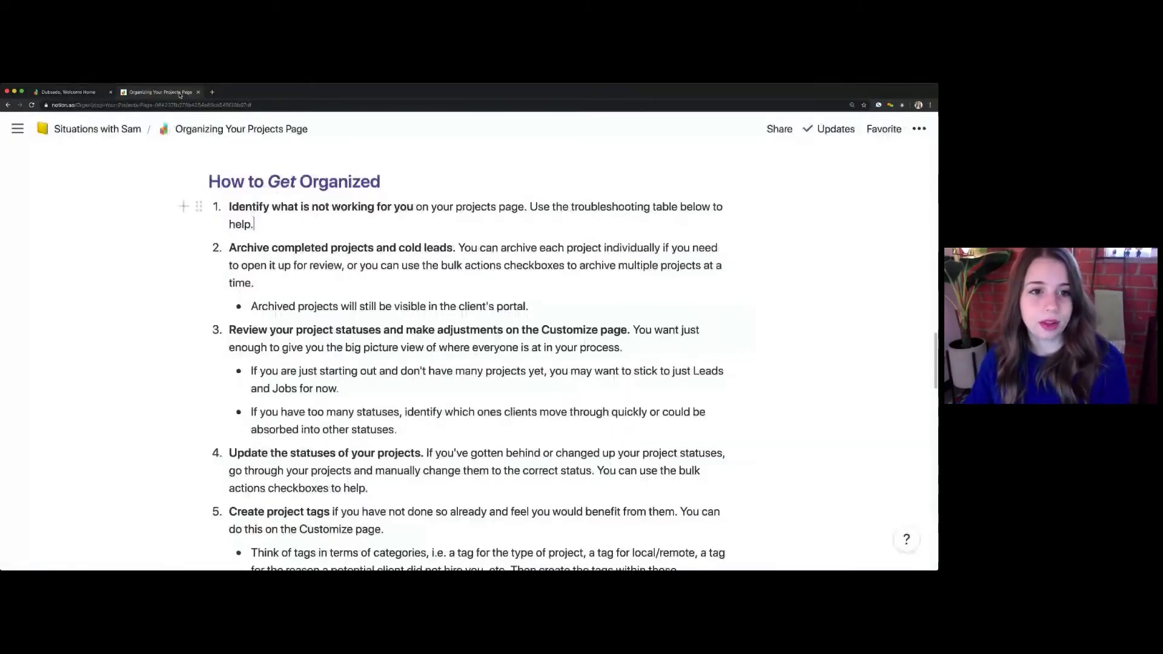
{"action": "scroll", "coordinate": [360, 362], "scroll_direction": "down", "scroll_amount": 1}
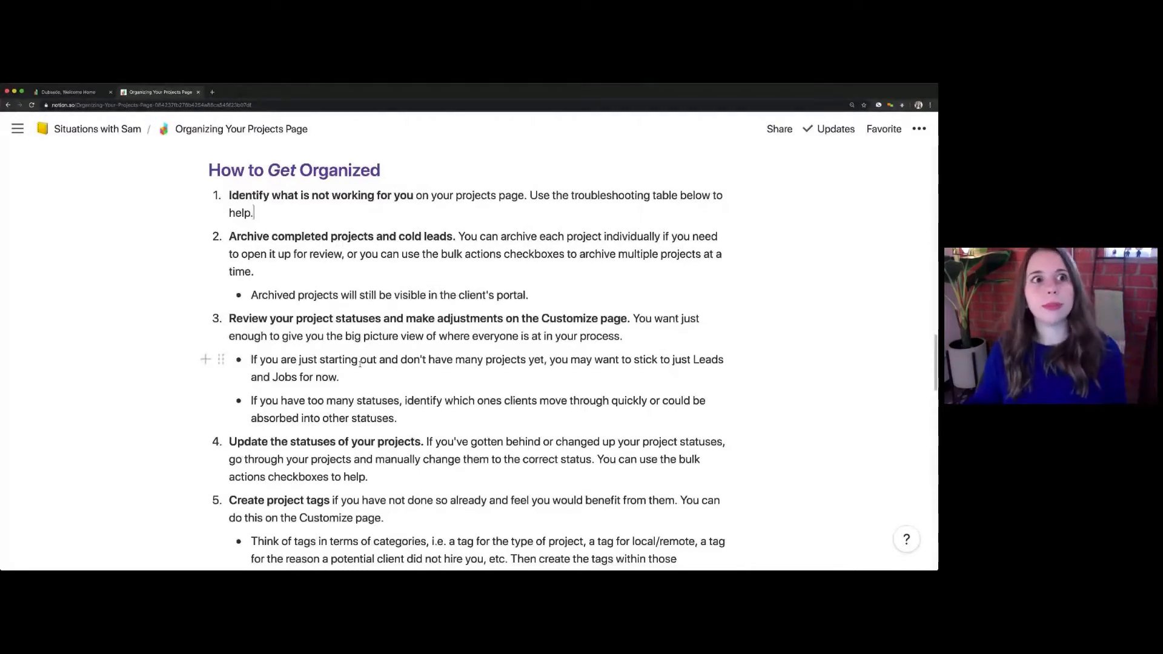
{"action": "left_click", "coordinate": [84, 93]}
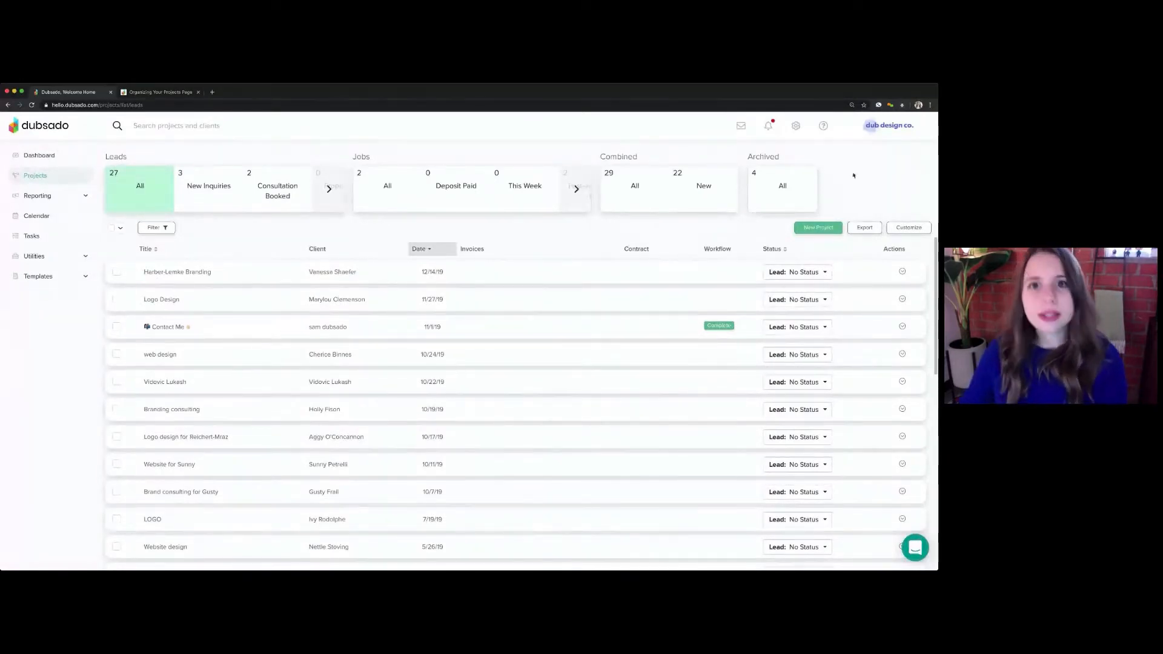
{"action": "double_click", "coordinate": [764, 157]}
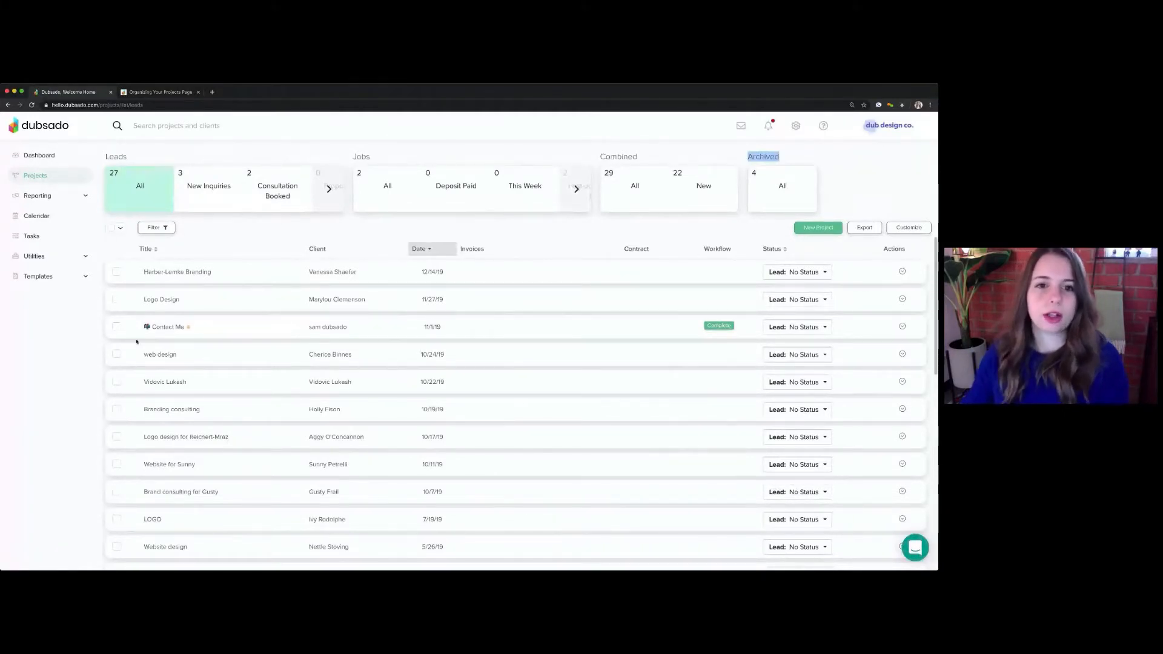
- Change the 12/14/19 branding lead's status to the Deposit Paid job status, and archive the Logo Design lead dated 11/27/19
{"action": "left_click", "coordinate": [805, 273]}
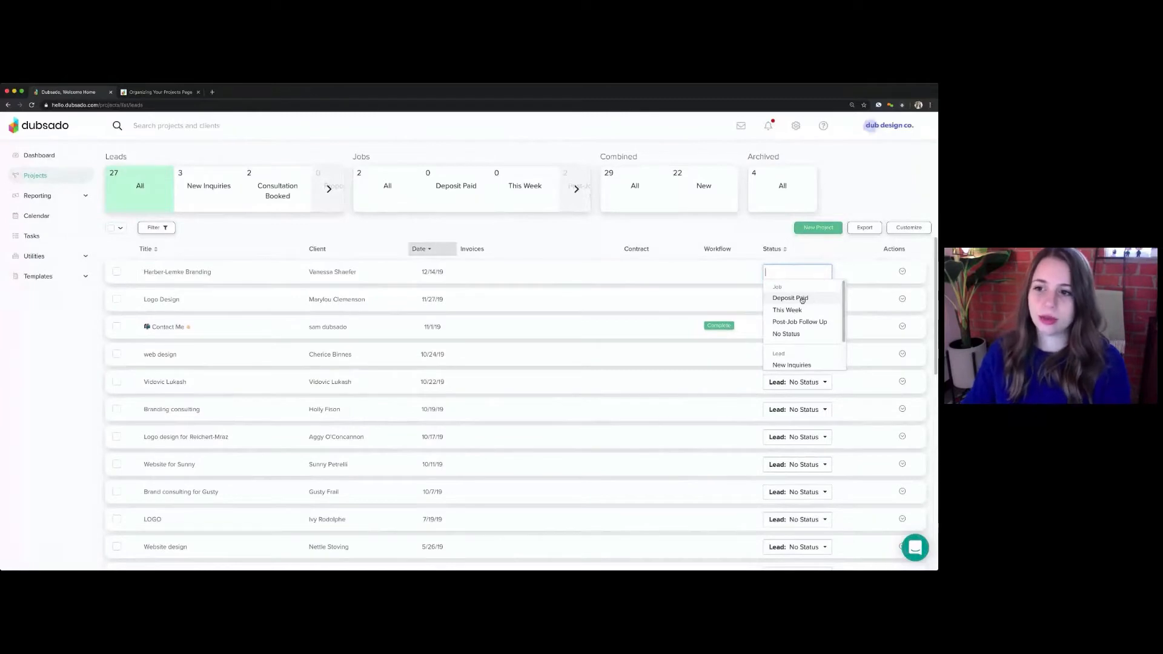
{"action": "left_click", "coordinate": [801, 298]}
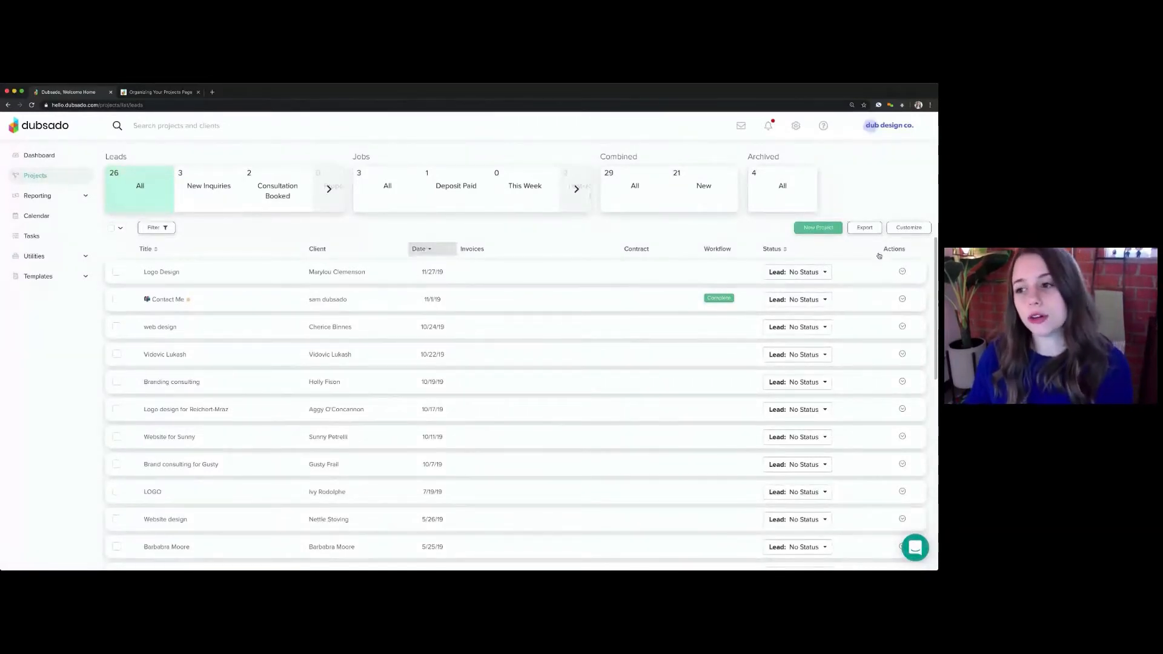
{"action": "left_click", "coordinate": [902, 273]}
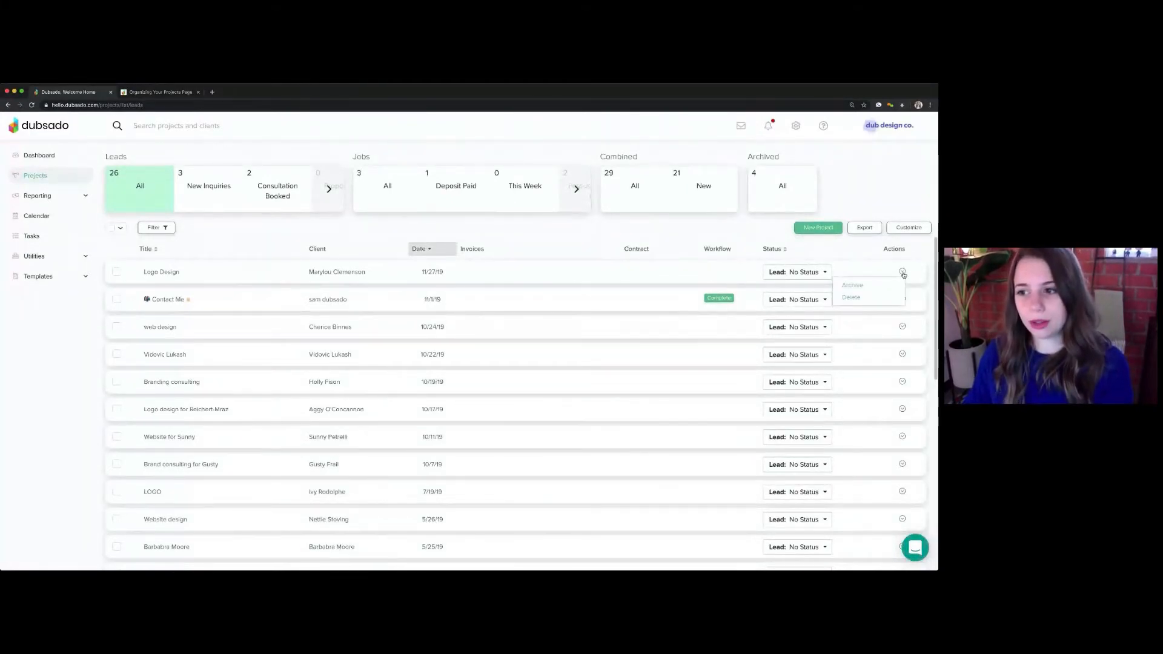
{"action": "left_click", "coordinate": [863, 285]}
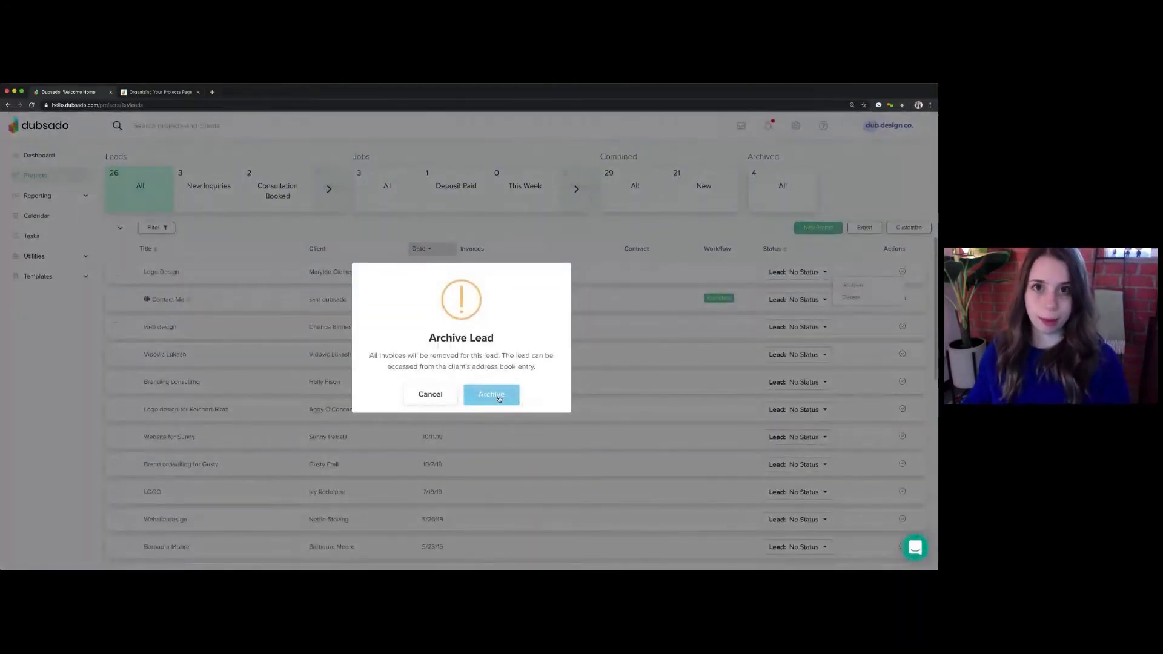
{"action": "left_click", "coordinate": [499, 397]}
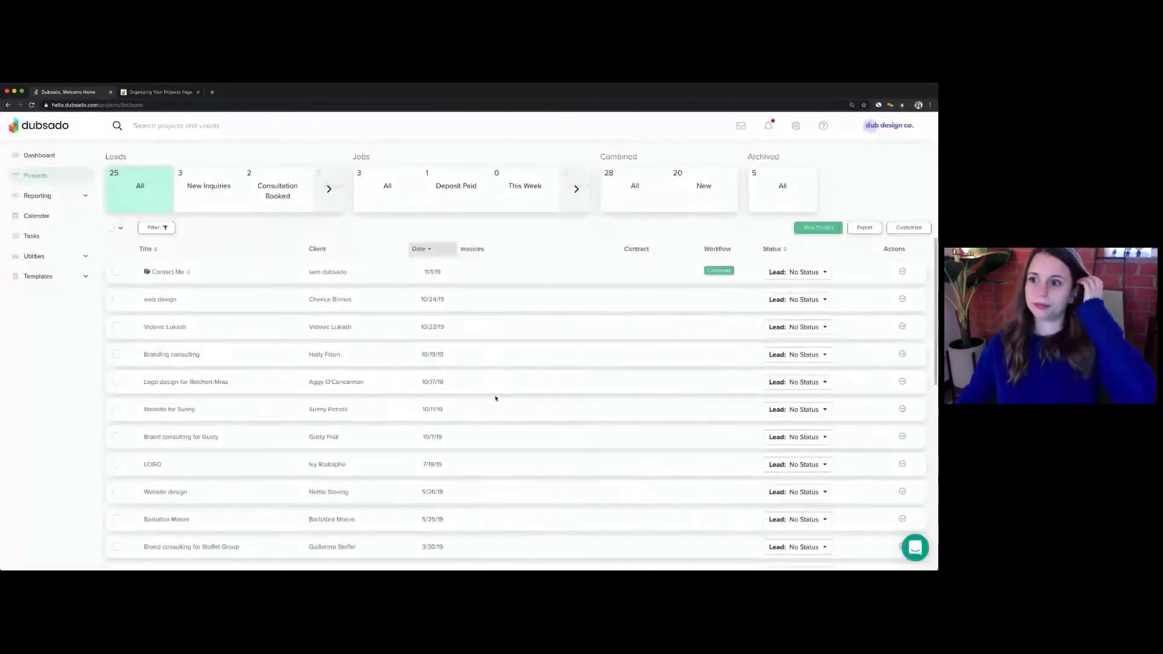
- Open the Contact Me project, view its archive and delete options, and return to the leads list
{"action": "left_click", "coordinate": [169, 272]}
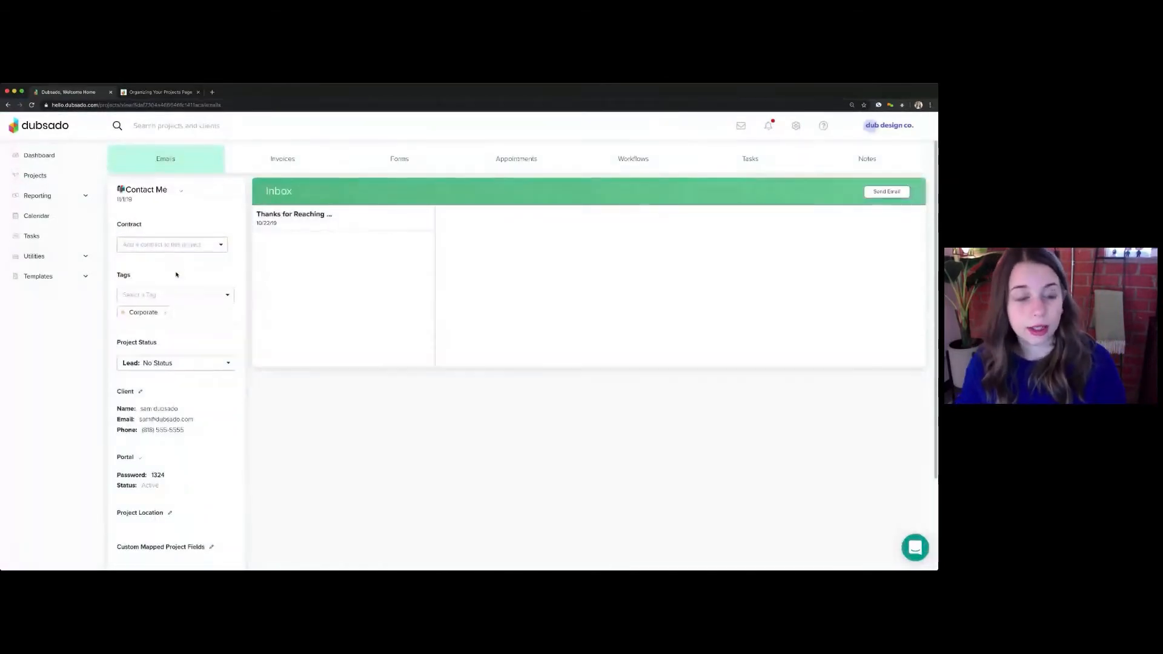
{"action": "left_click", "coordinate": [181, 191]}
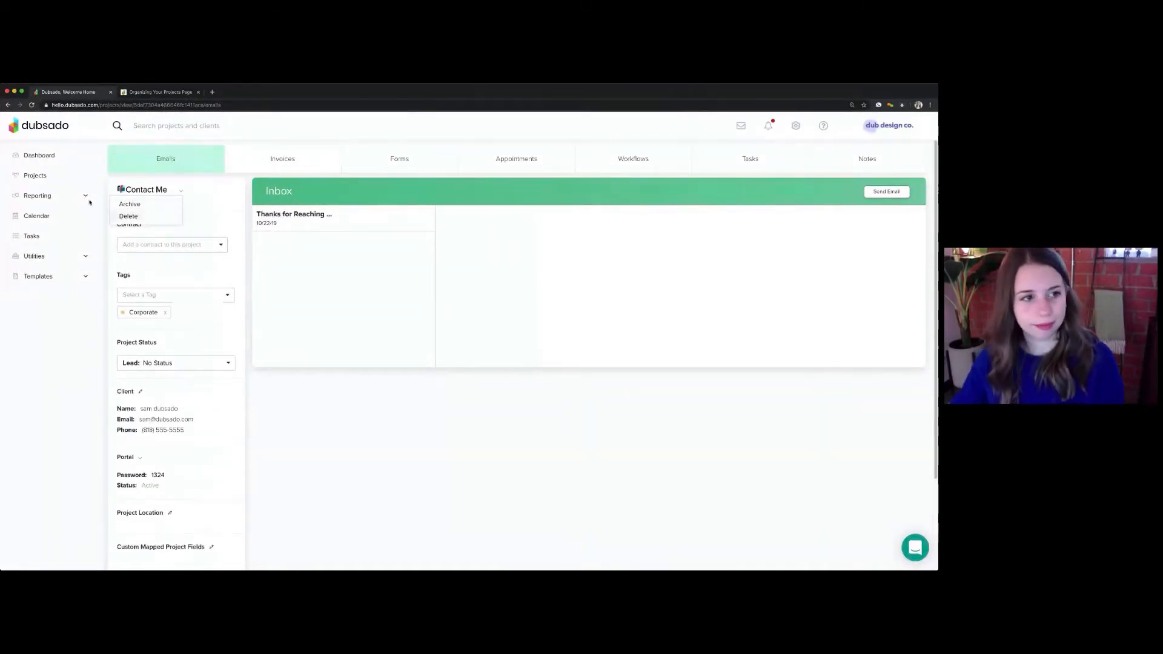
{"action": "left_click", "coordinate": [8, 105]}
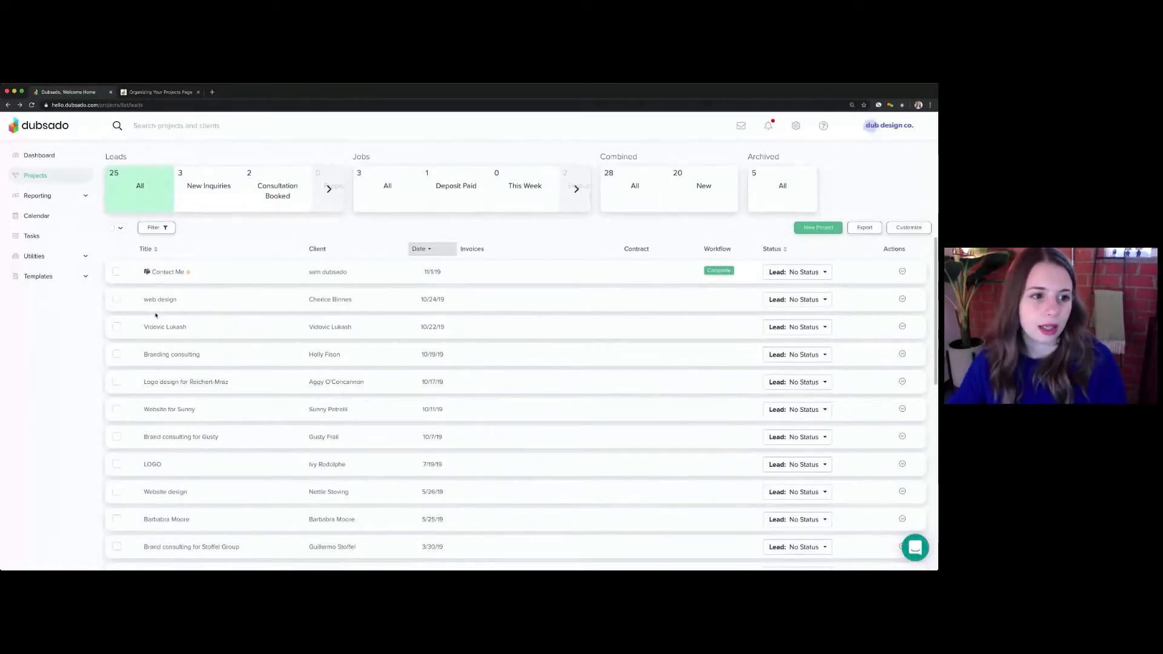
- Archive the first three leads together: Contact Me, the web design lead dated 10/24/19 and the lead dated 10/22/19
{"action": "left_click", "coordinate": [116, 272]}
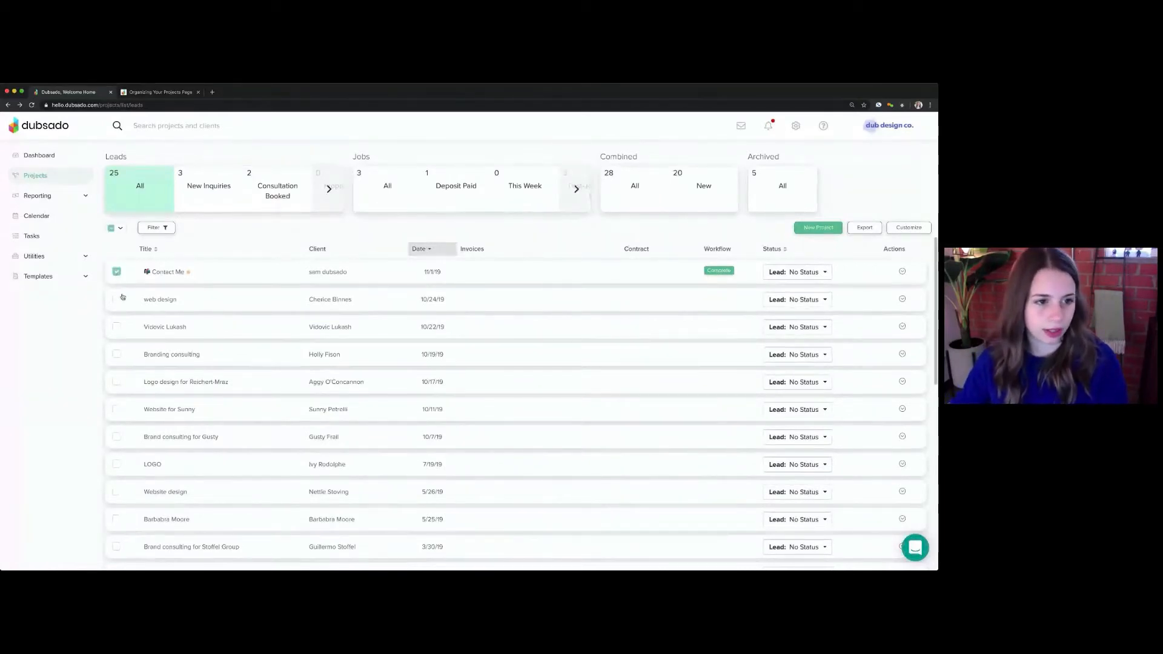
{"action": "left_click", "coordinate": [117, 299]}
{"action": "left_click", "coordinate": [117, 327]}
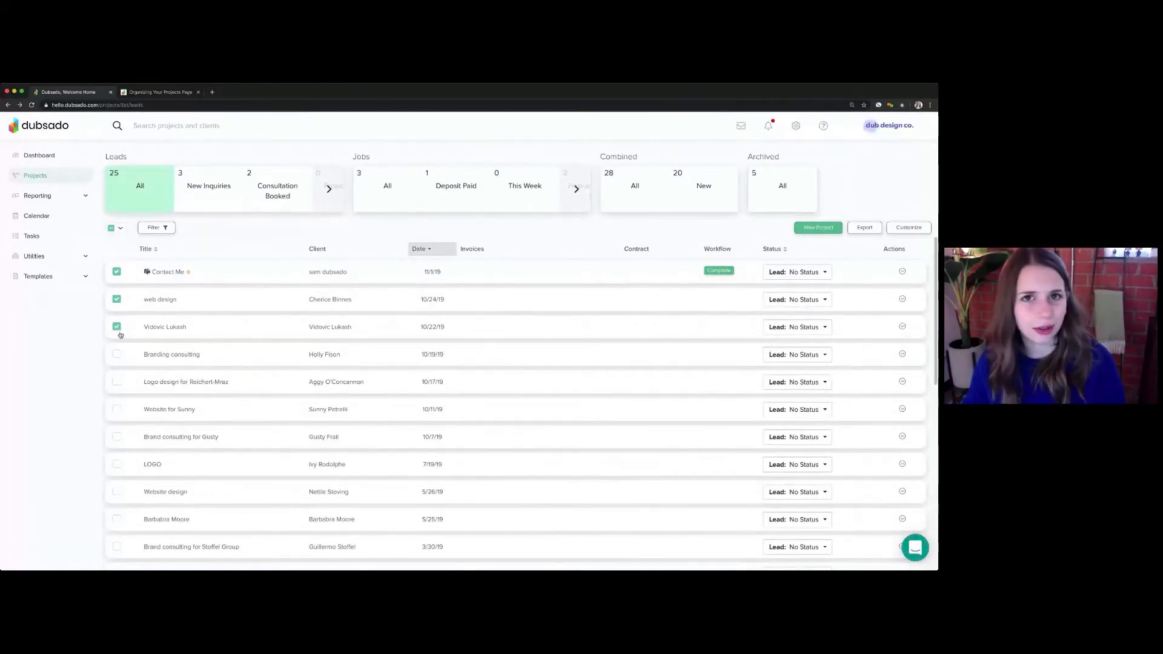
{"action": "left_click", "coordinate": [120, 228]}
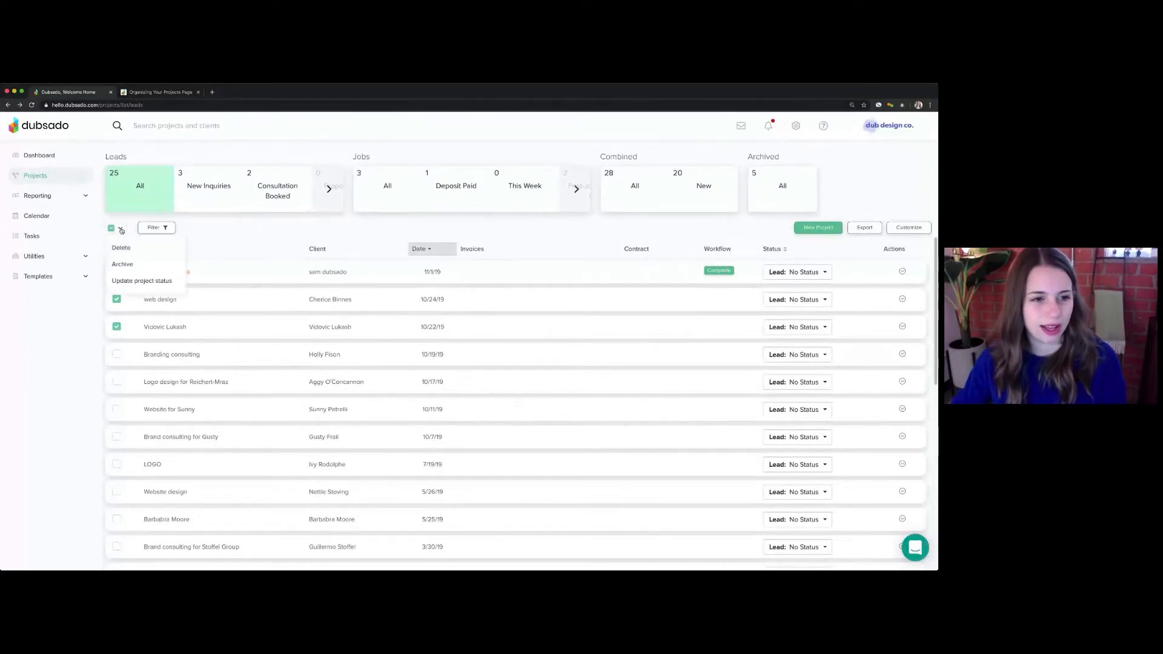
{"action": "left_click", "coordinate": [126, 266]}
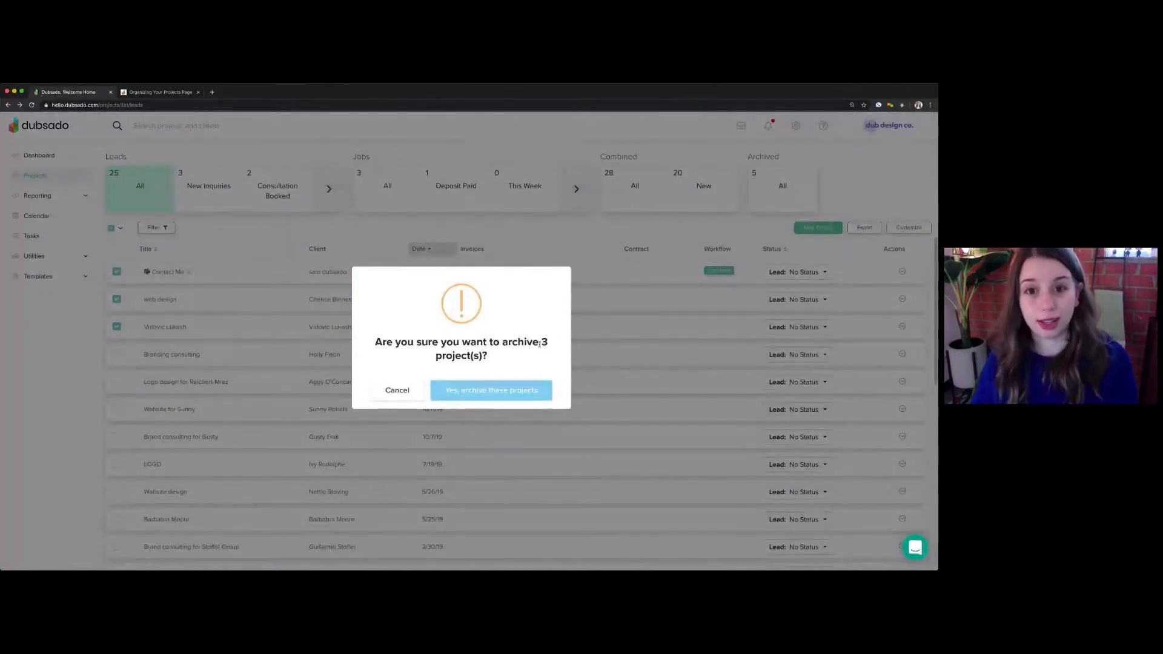
{"action": "left_click", "coordinate": [491, 392]}
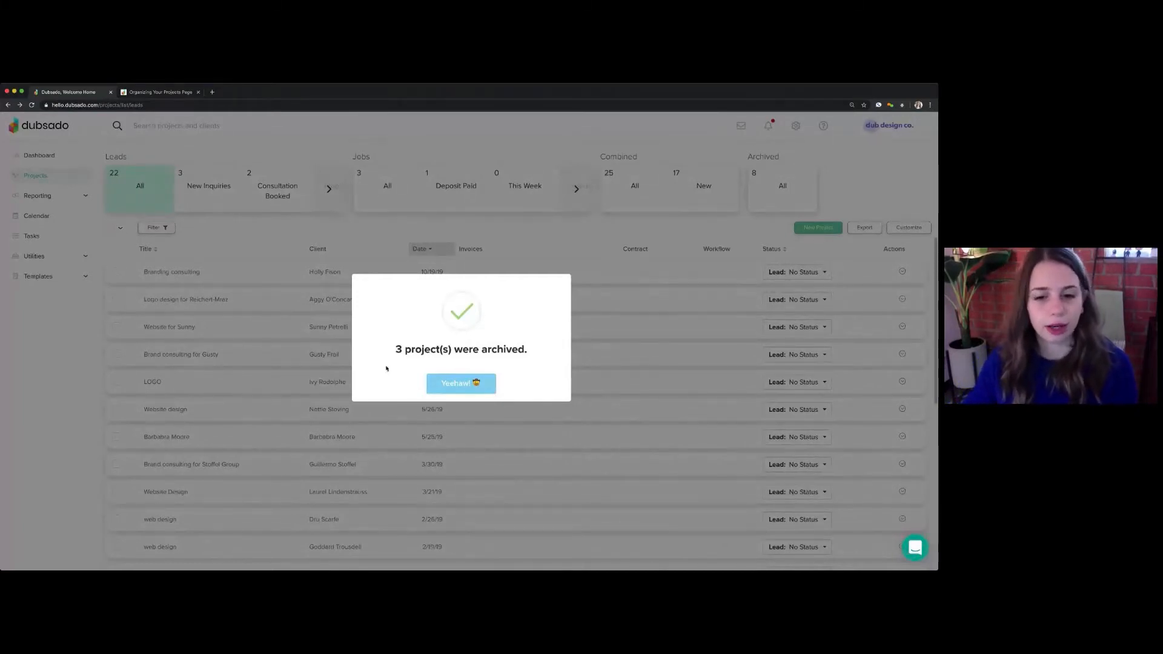
{"action": "left_click", "coordinate": [474, 386]}
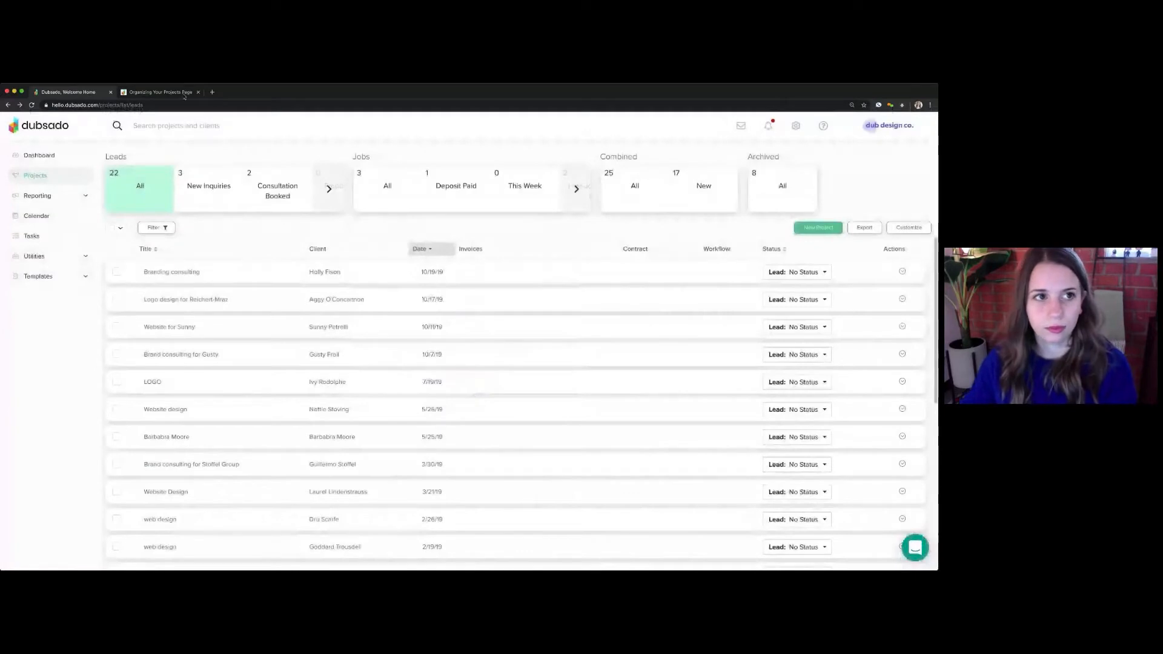
- Switch to the Notion guide and read the items on reviewing and updating project statuses
{"action": "left_click", "coordinate": [161, 92]}
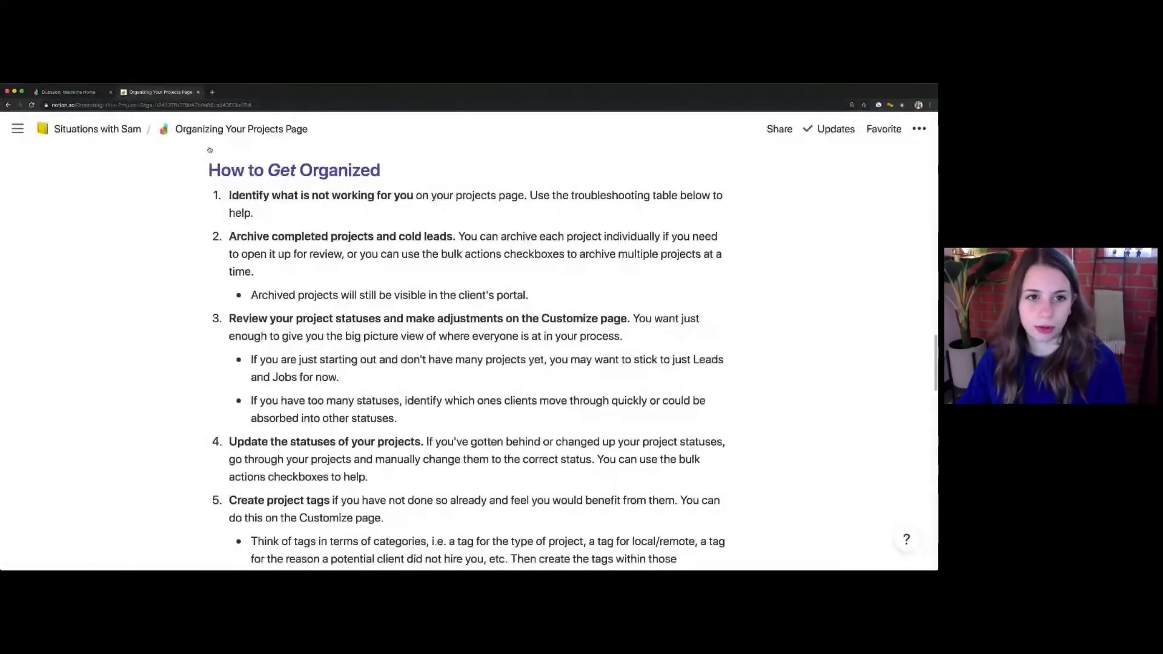
{"action": "scroll", "coordinate": [325, 286], "scroll_direction": "down", "scroll_amount": 2}
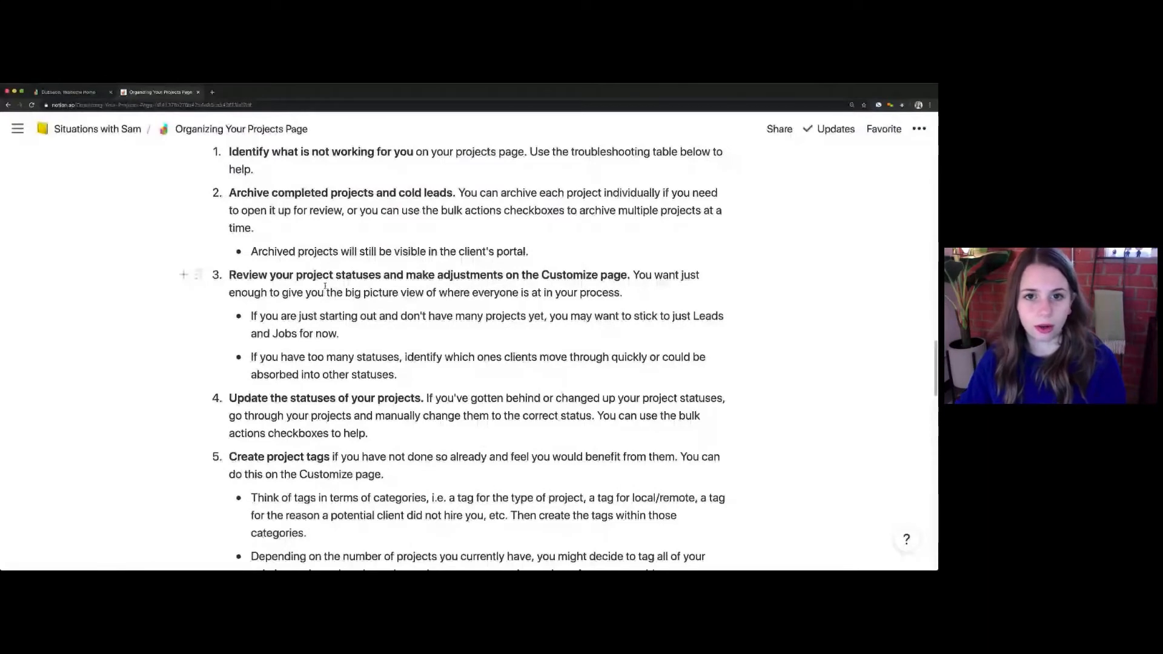
{"action": "scroll", "coordinate": [325, 286], "scroll_direction": "down", "scroll_amount": 4}
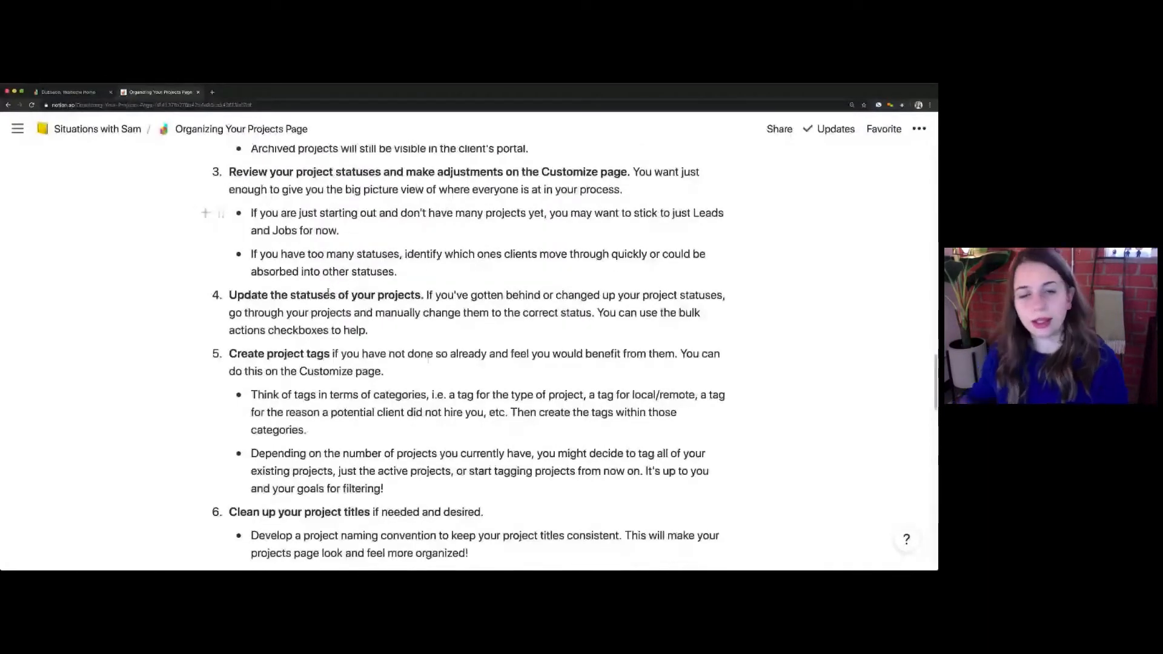
{"action": "scroll", "coordinate": [328, 293], "scroll_direction": "down", "scroll_amount": 1}
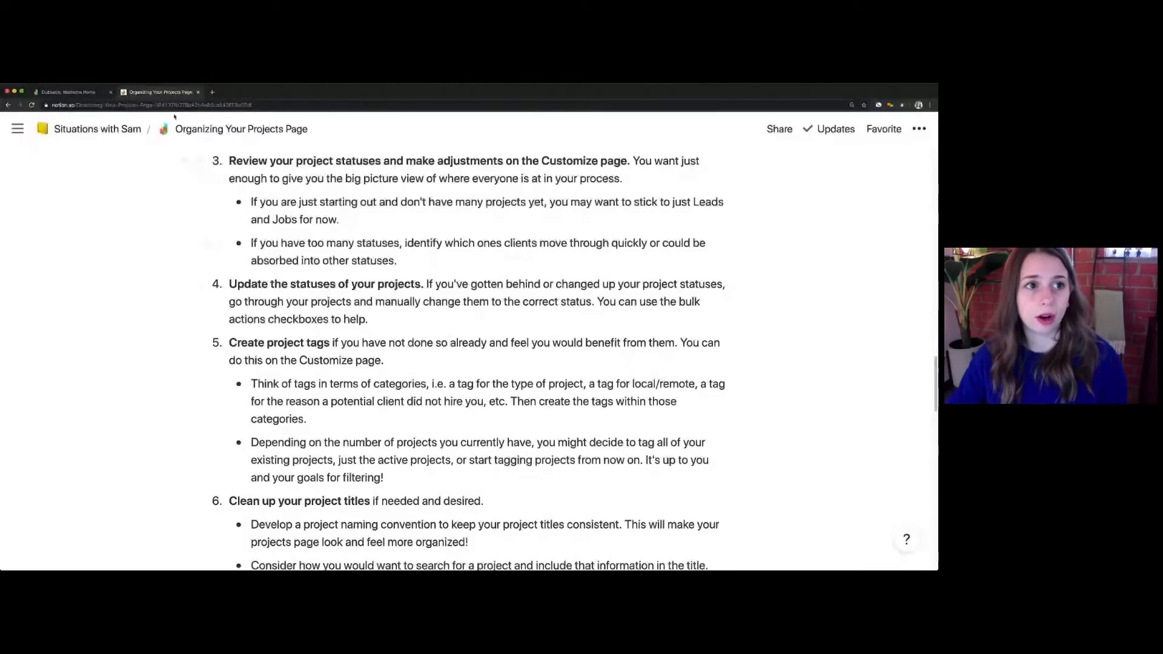
- Return to Dubsado and examine the job and lead status options for the Branding consulting project, leaving its status unchanged
{"action": "left_click", "coordinate": [75, 92]}
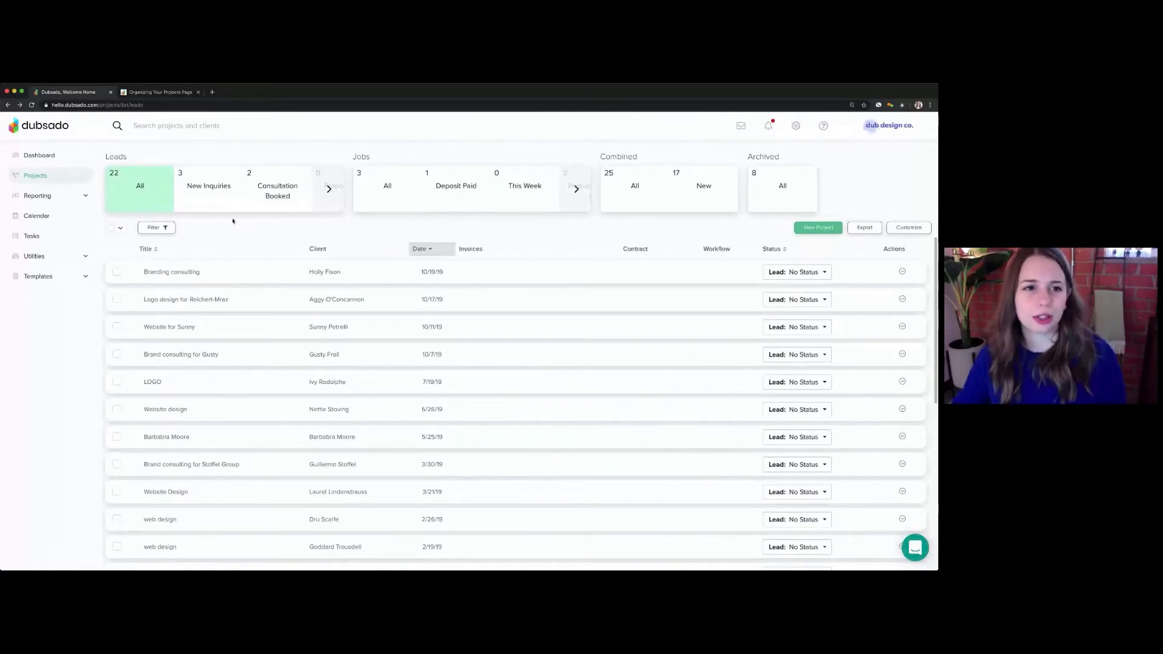
{"action": "left_click", "coordinate": [814, 273]}
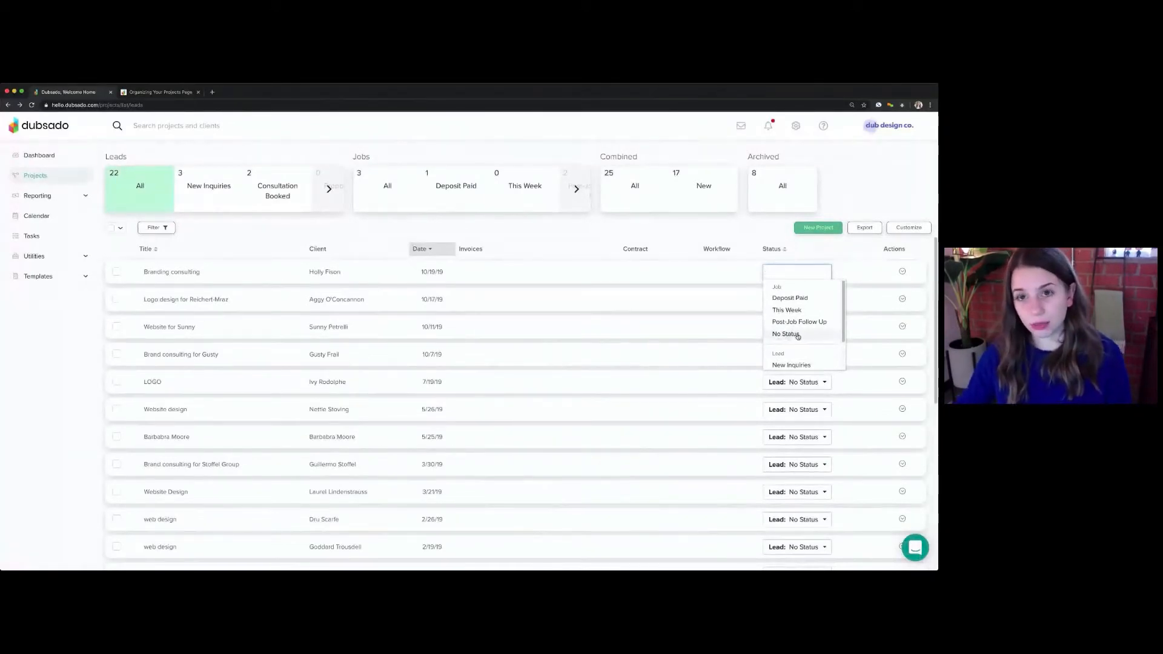
{"action": "scroll", "coordinate": [790, 340], "scroll_direction": "down", "scroll_amount": 2}
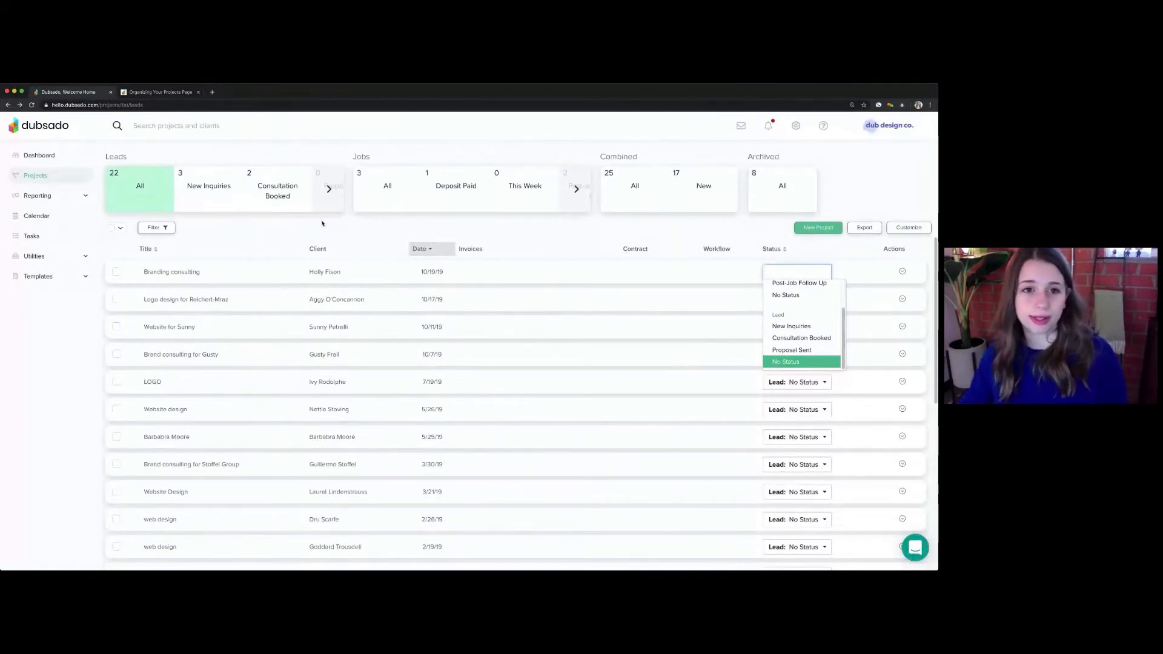
{"action": "left_click", "coordinate": [519, 235]}
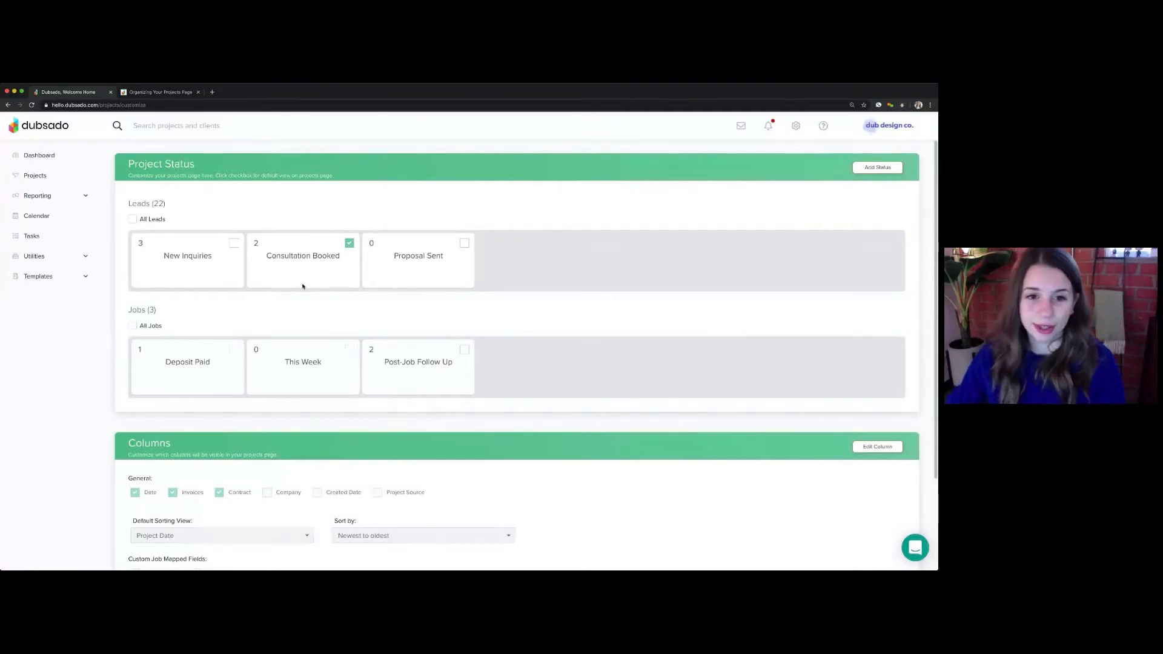
- View and dismiss the form for adding a project status, and try repositioning Proposal Sent among the lead statuses
{"action": "left_click", "coordinate": [881, 170]}
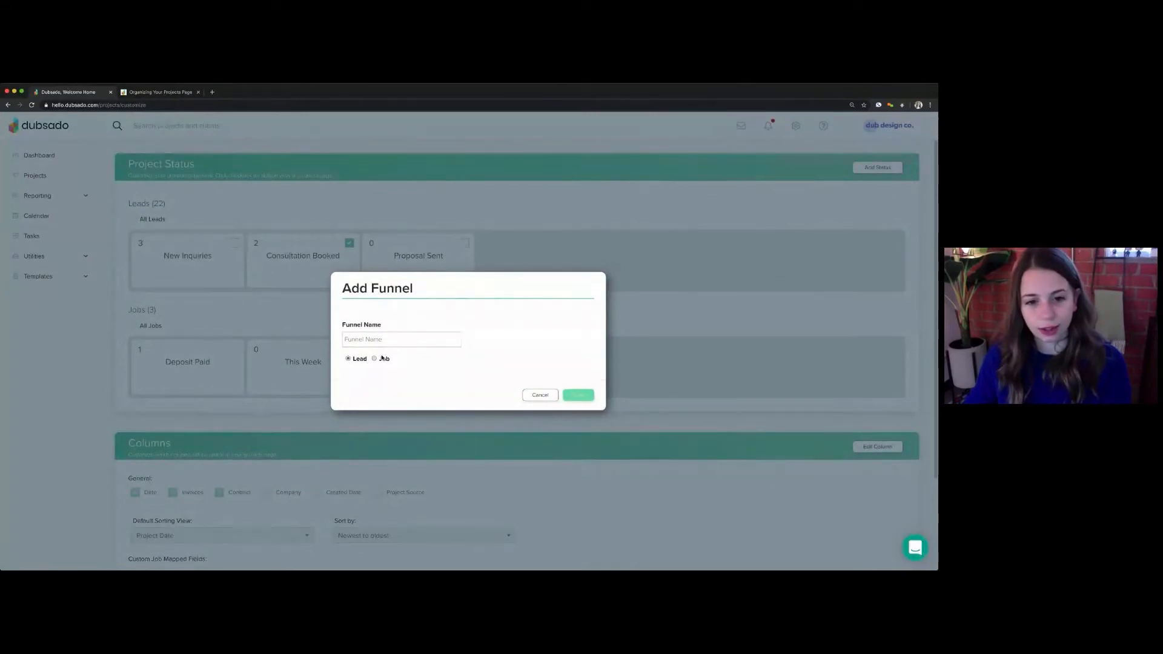
{"action": "left_click", "coordinate": [540, 395]}
{"action": "left_click_drag", "start_coordinate": [408, 258], "coordinate": [448, 278]}
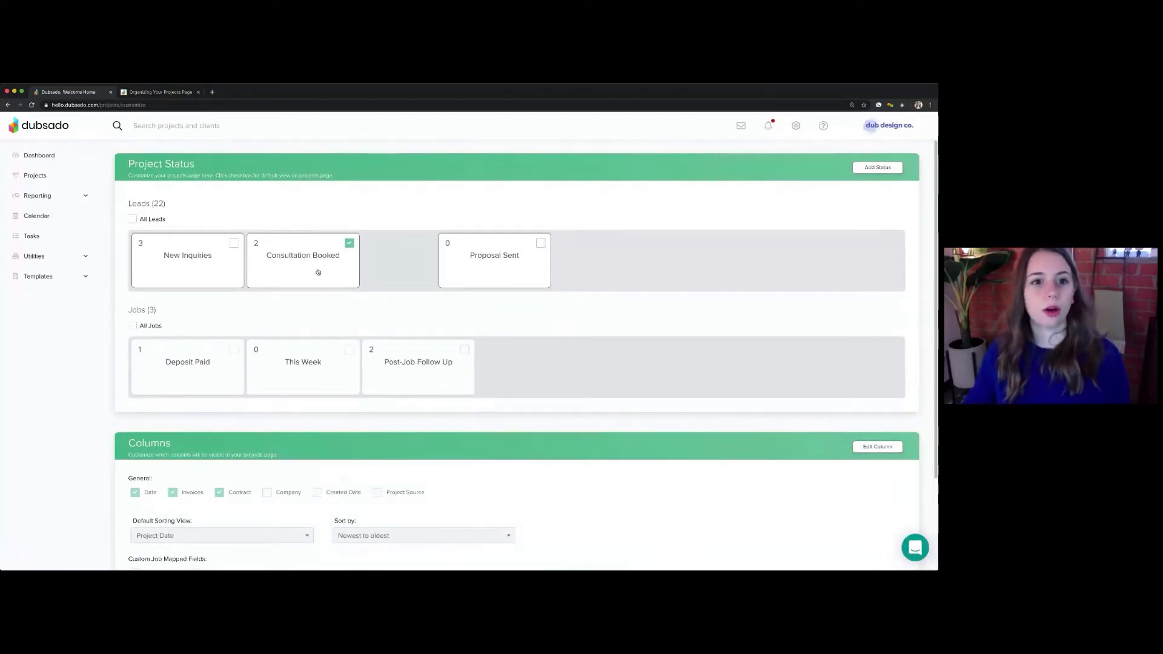
- Set the default projects view to New Inquiries, switch it to This Week, and reveal the remaining lead statuses on the Projects page
{"action": "left_click", "coordinate": [233, 244]}
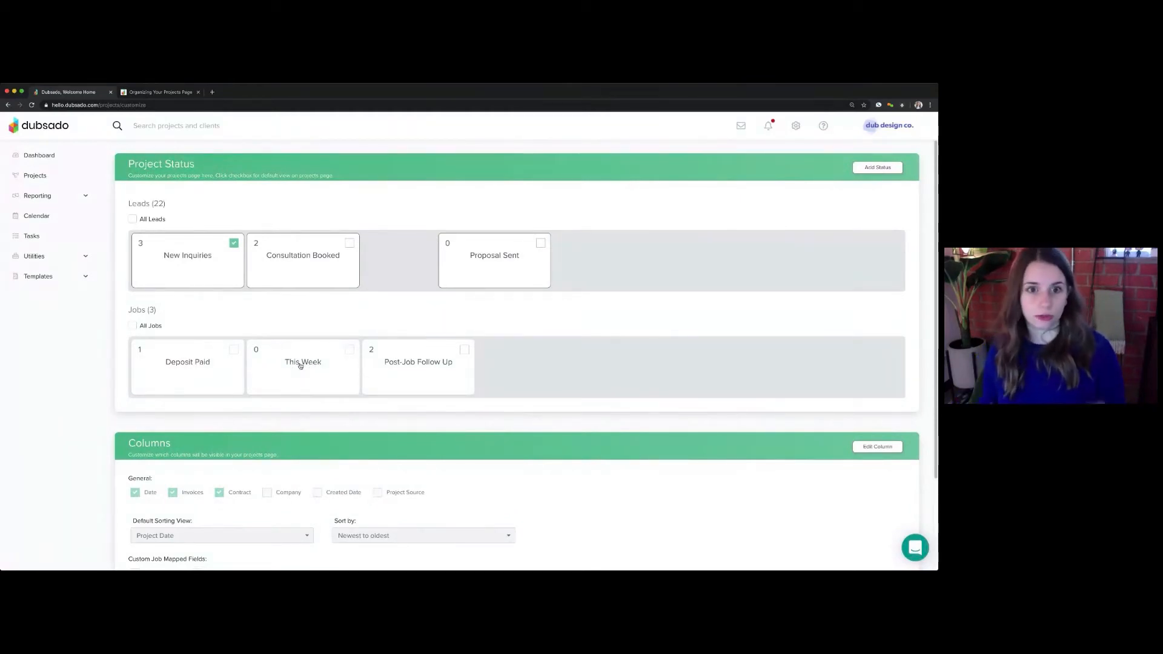
{"action": "left_click", "coordinate": [351, 350]}
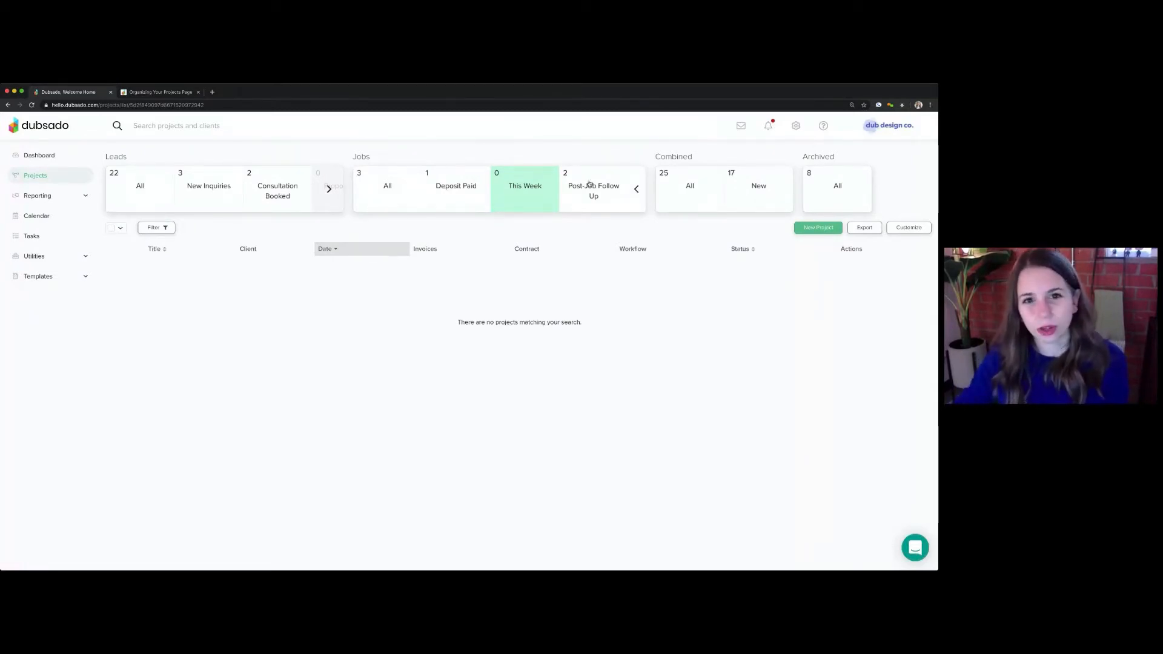
{"action": "left_click", "coordinate": [328, 188]}
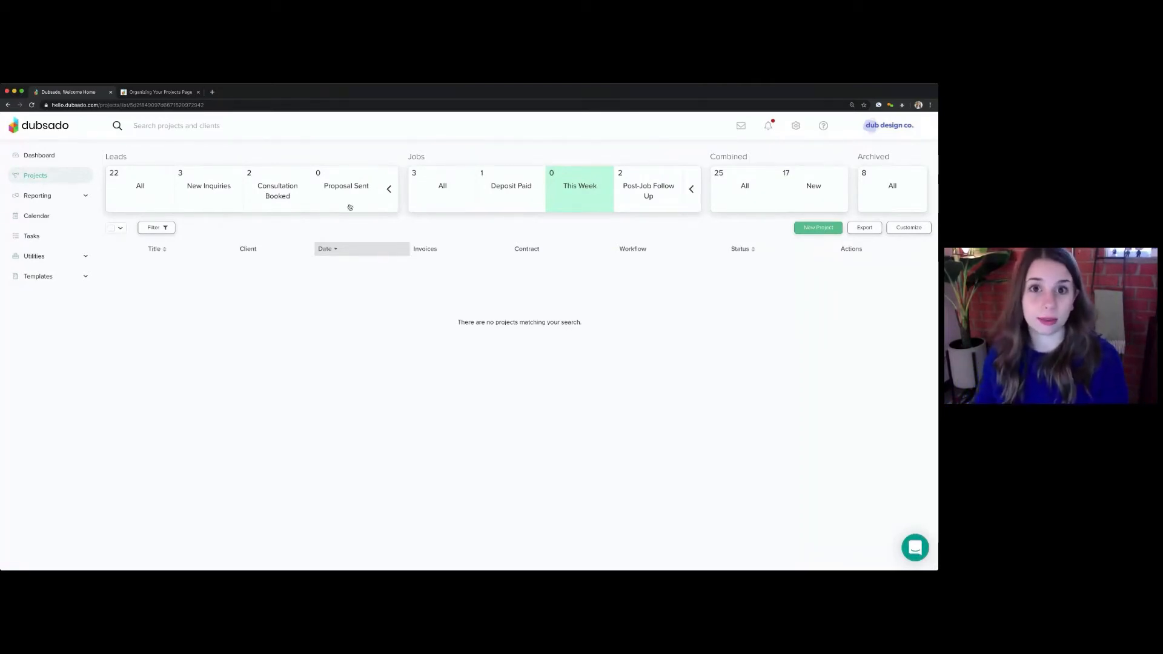
- Read the Notion guide's items on updating project statuses, creating project tags and cleaning up project titles
{"action": "left_click", "coordinate": [171, 94]}
{"action": "scroll", "coordinate": [460, 339], "scroll_direction": "down", "scroll_amount": 2}
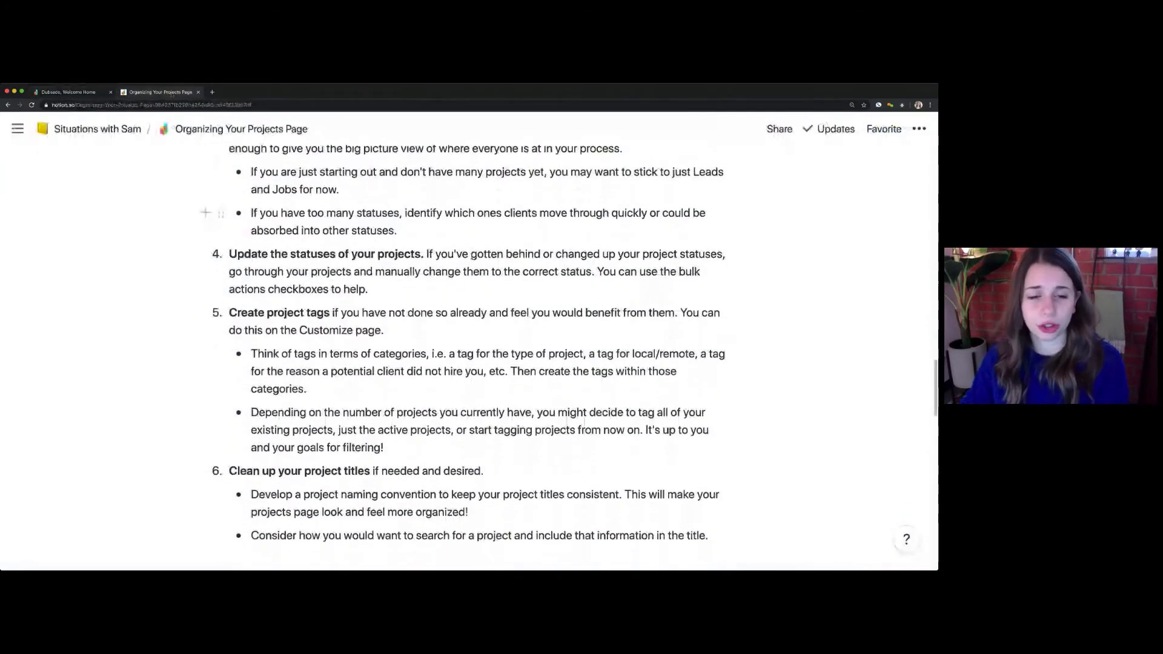
{"action": "scroll", "coordinate": [471, 257], "scroll_direction": "down", "scroll_amount": 1}
{"action": "scroll", "coordinate": [471, 258], "scroll_direction": "down", "scroll_amount": 2}
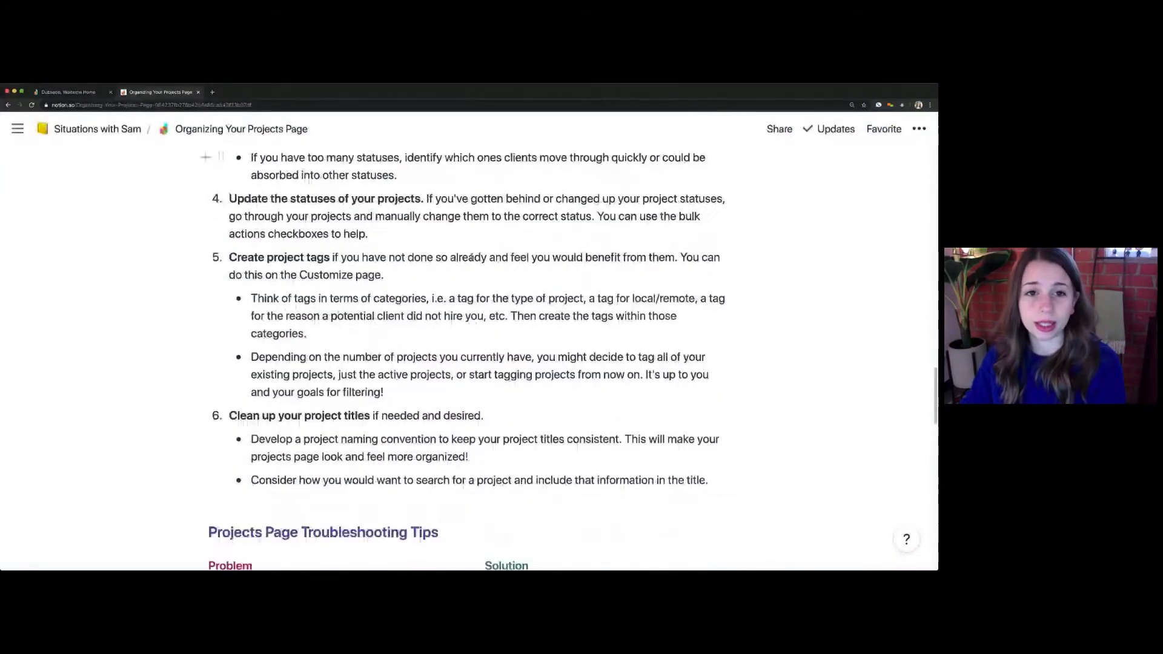
{"action": "scroll", "coordinate": [471, 257], "scroll_direction": "down", "scroll_amount": 2}
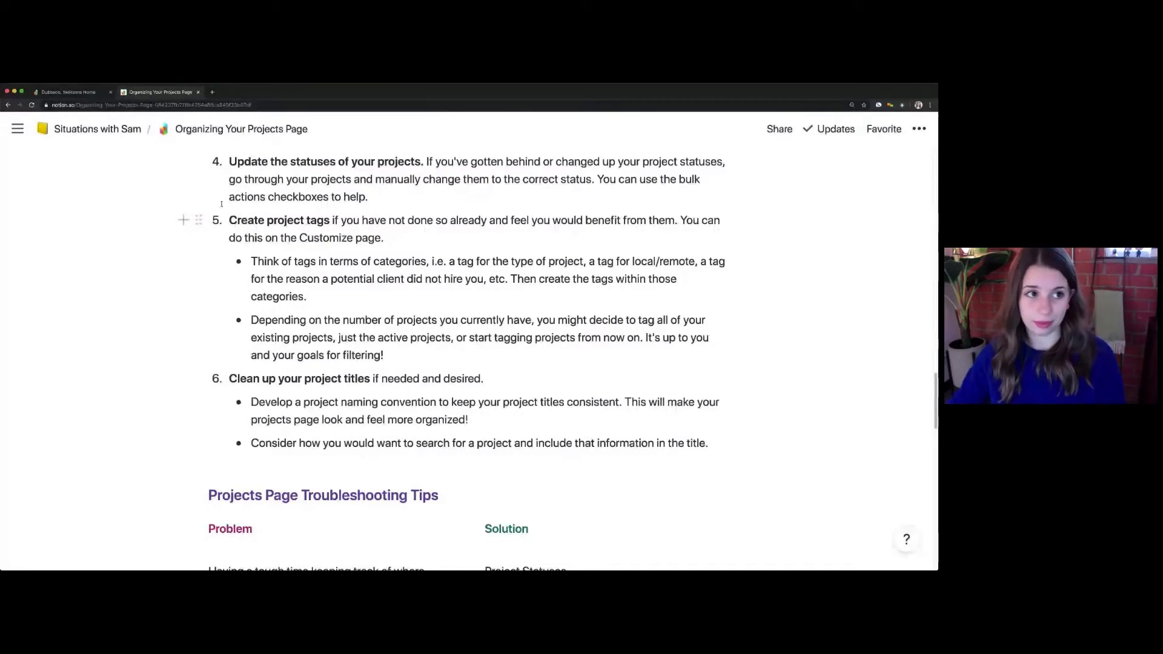
- Return to Dubsado's full leads list, view the status options for Branding consulting, and sort the leads by status
{"action": "left_click", "coordinate": [69, 92]}
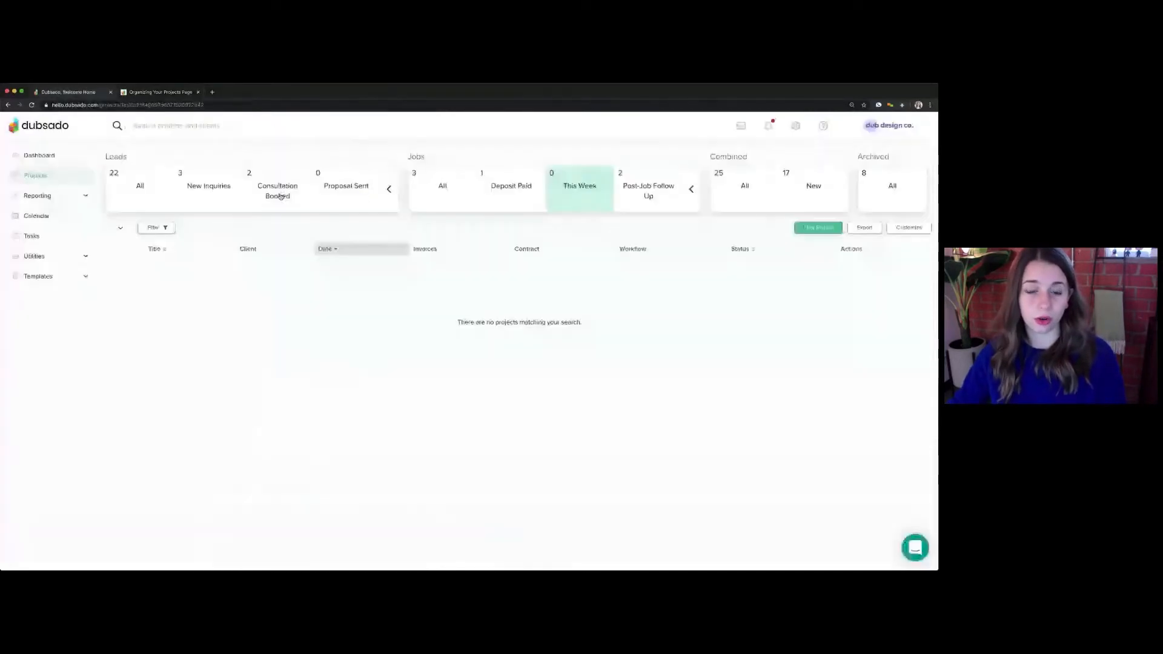
{"action": "left_click", "coordinate": [153, 191]}
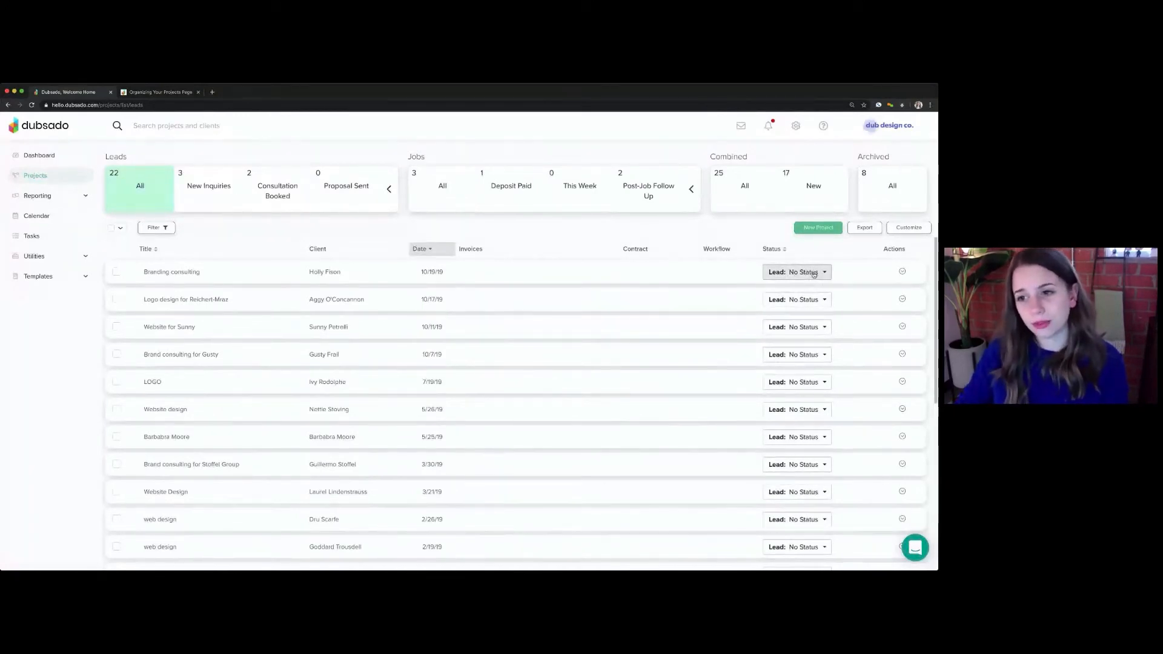
{"action": "left_click", "coordinate": [814, 273]}
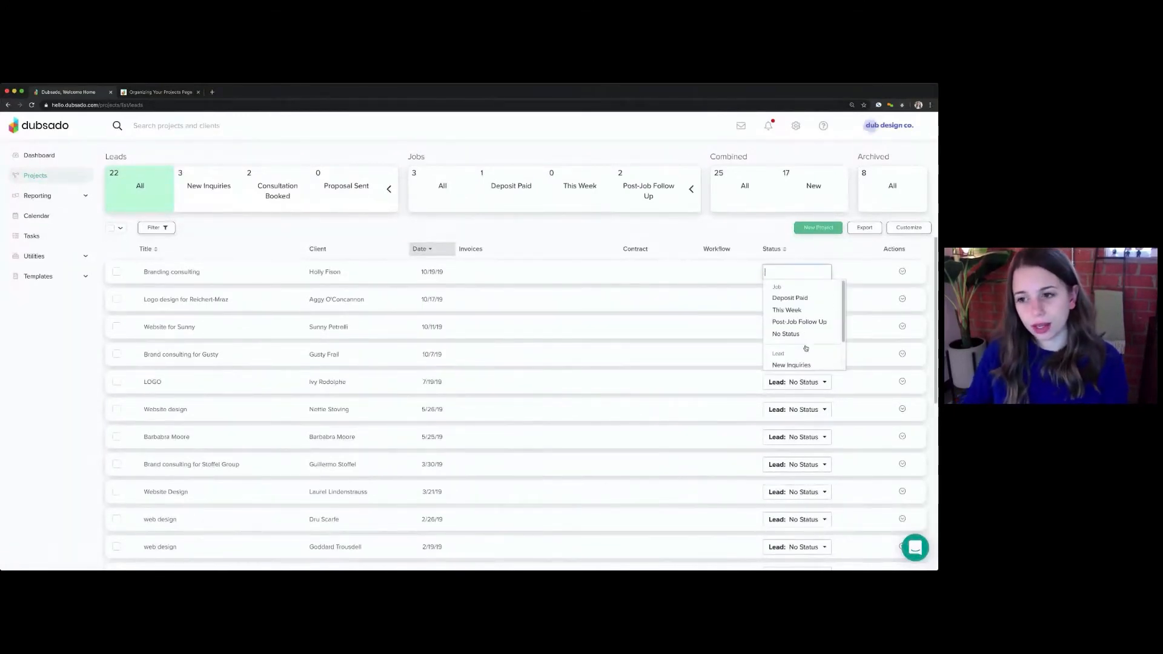
{"action": "scroll", "coordinate": [798, 342], "scroll_direction": "down", "scroll_amount": 2}
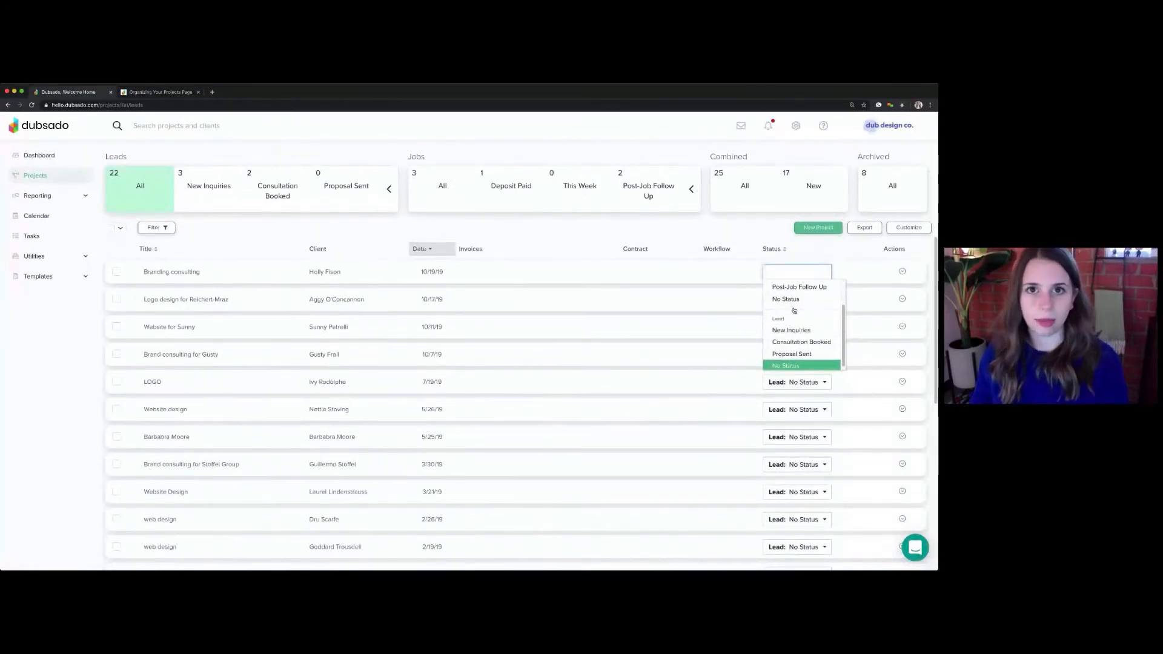
{"action": "left_click", "coordinate": [794, 254]}
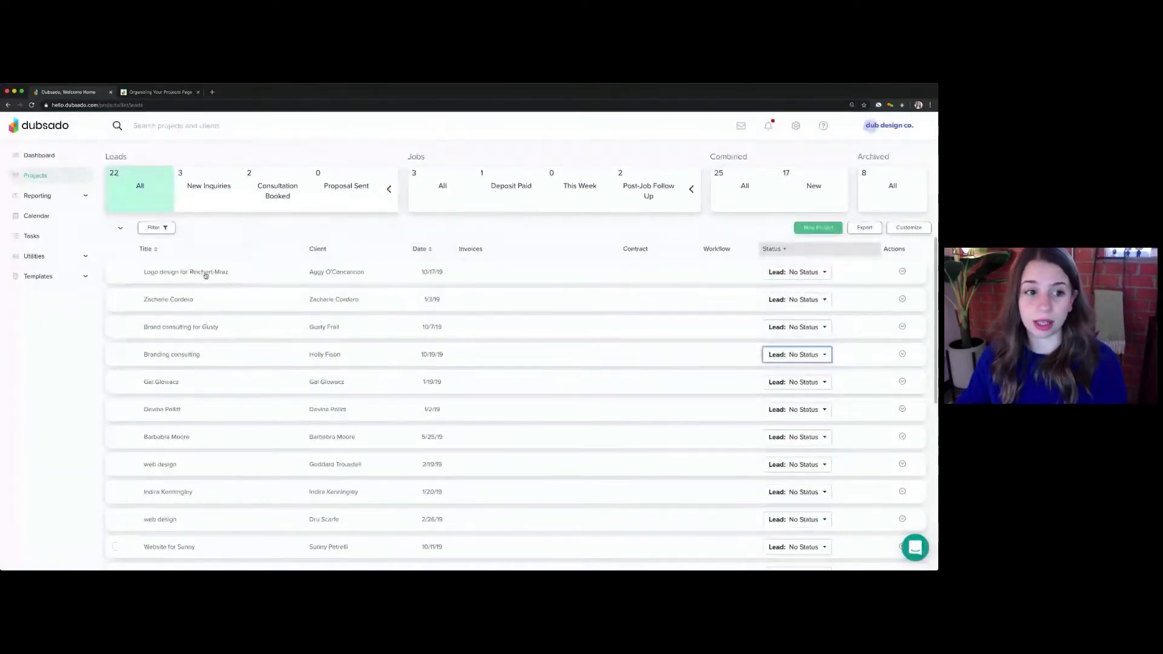
- Open the Logo design for Reichert-Mraz project, locate its Project Status field, and return to the Projects page
{"action": "left_click", "coordinate": [204, 272]}
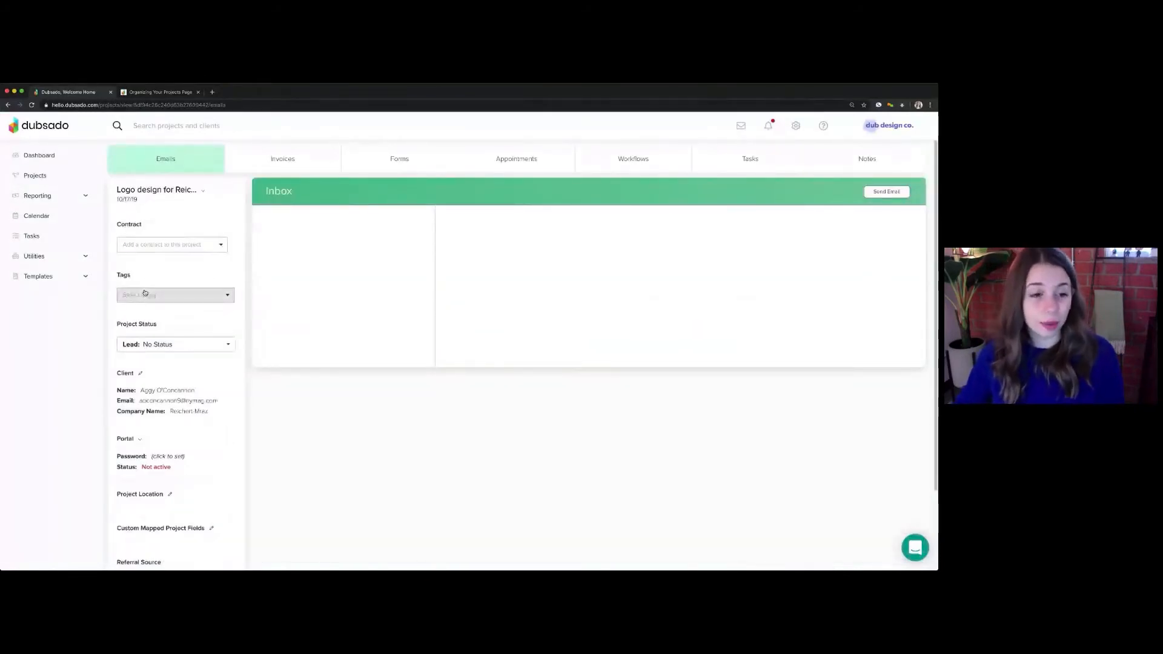
{"action": "left_click_drag", "start_coordinate": [121, 331], "coordinate": [182, 327]}
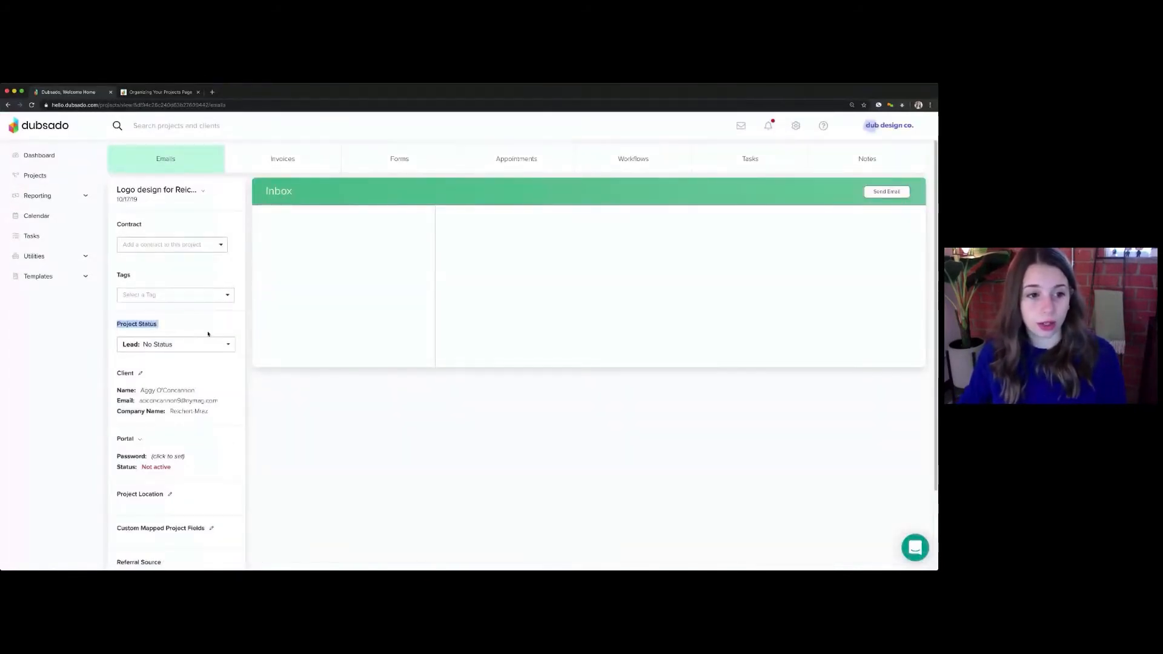
{"action": "left_click", "coordinate": [35, 175]}
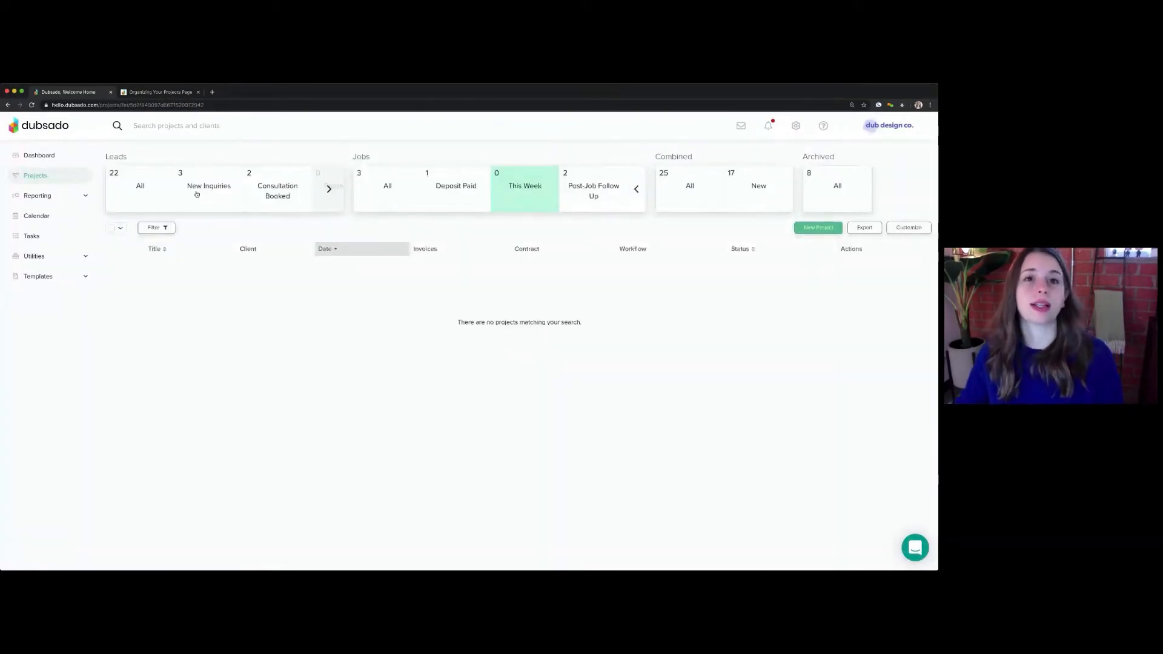
- In the full leads list, select Logo design for Reichert-Mraz, LOGO, and the lead dated 5/25/19
{"action": "left_click", "coordinate": [152, 195]}
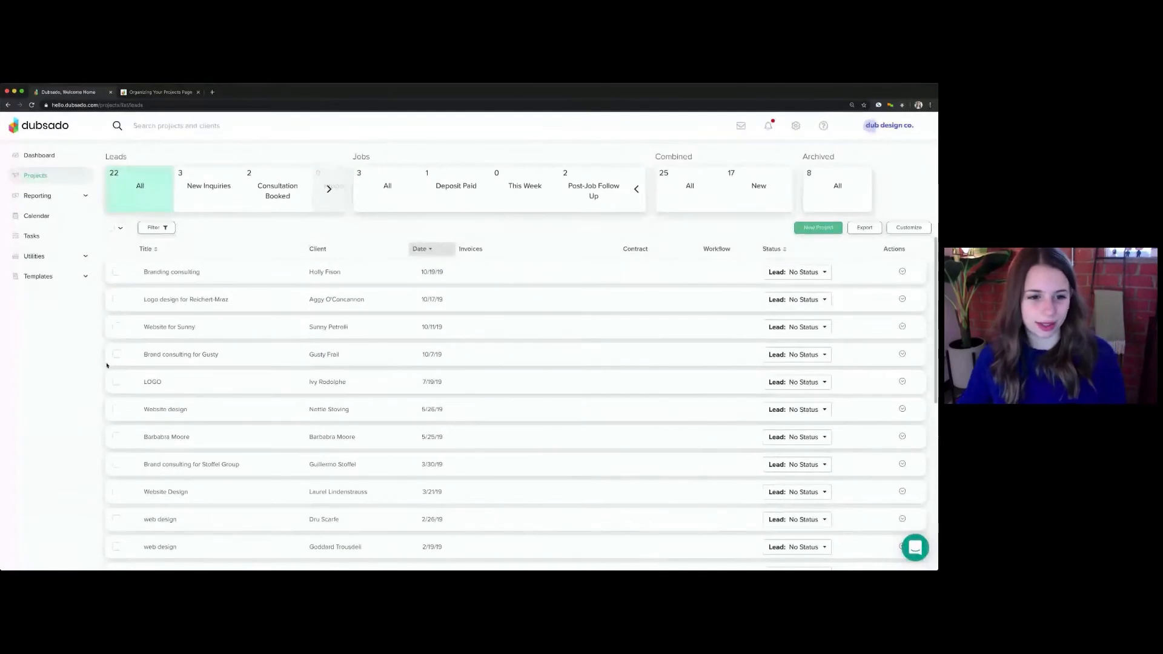
{"action": "left_click", "coordinate": [116, 299]}
{"action": "left_click", "coordinate": [116, 382]}
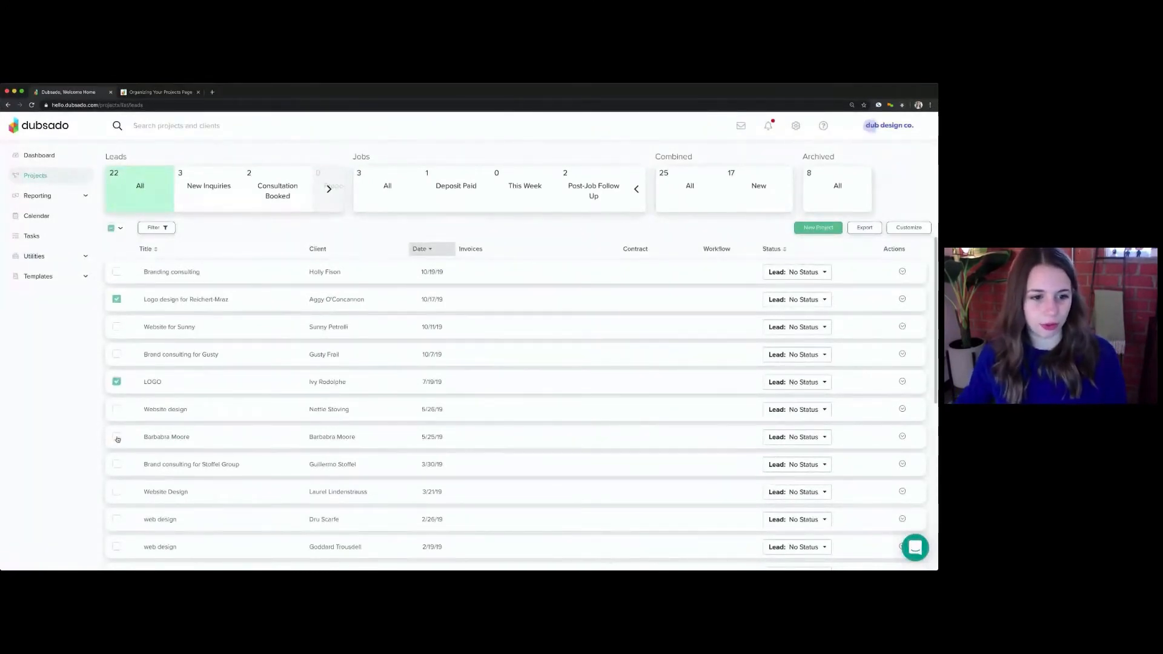
{"action": "left_click", "coordinate": [116, 437]}
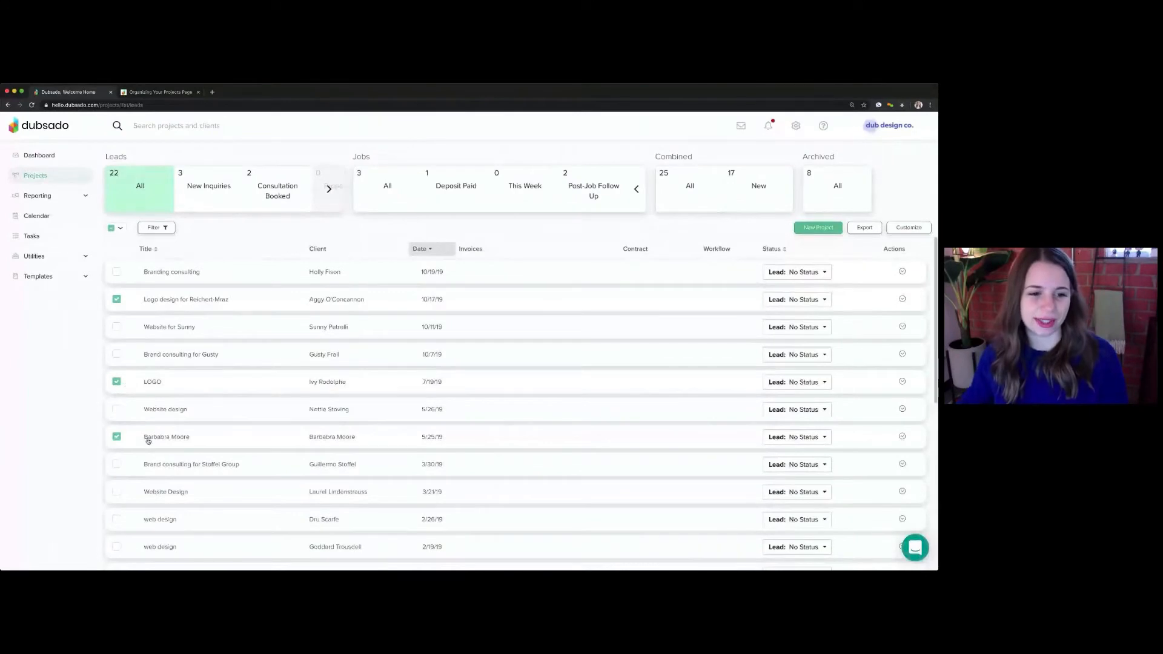
- Bulk-update the selected projects to the This Week job status, and show the This Week projects
{"action": "left_click", "coordinate": [120, 228]}
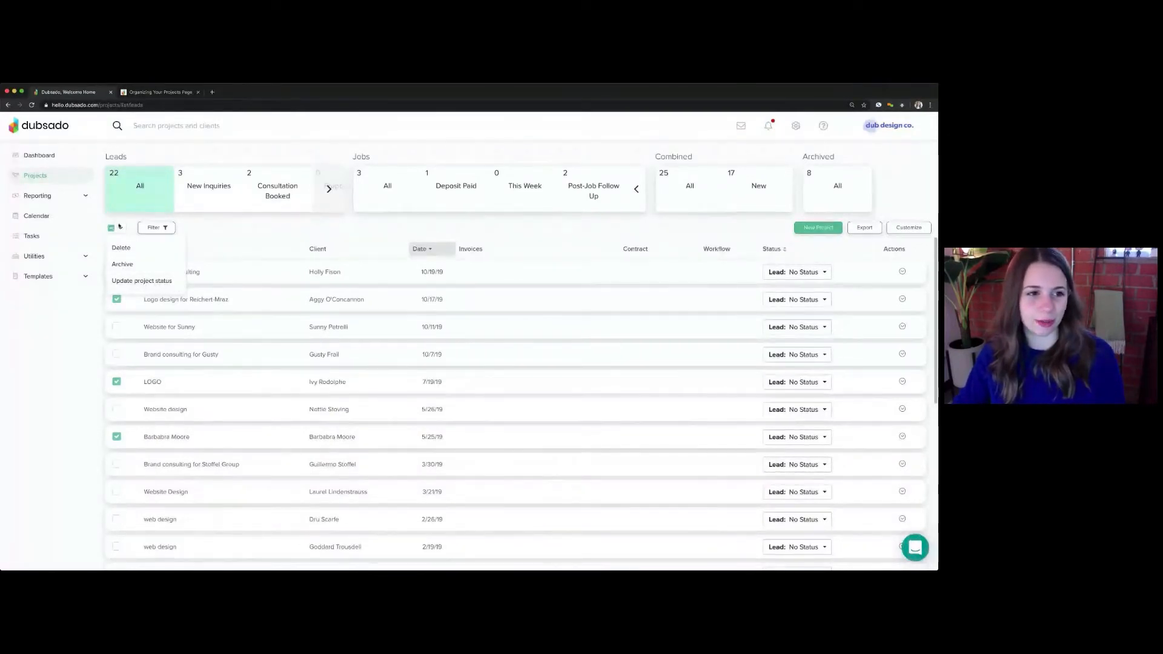
{"action": "left_click", "coordinate": [143, 281]}
{"action": "left_click", "coordinate": [471, 341]}
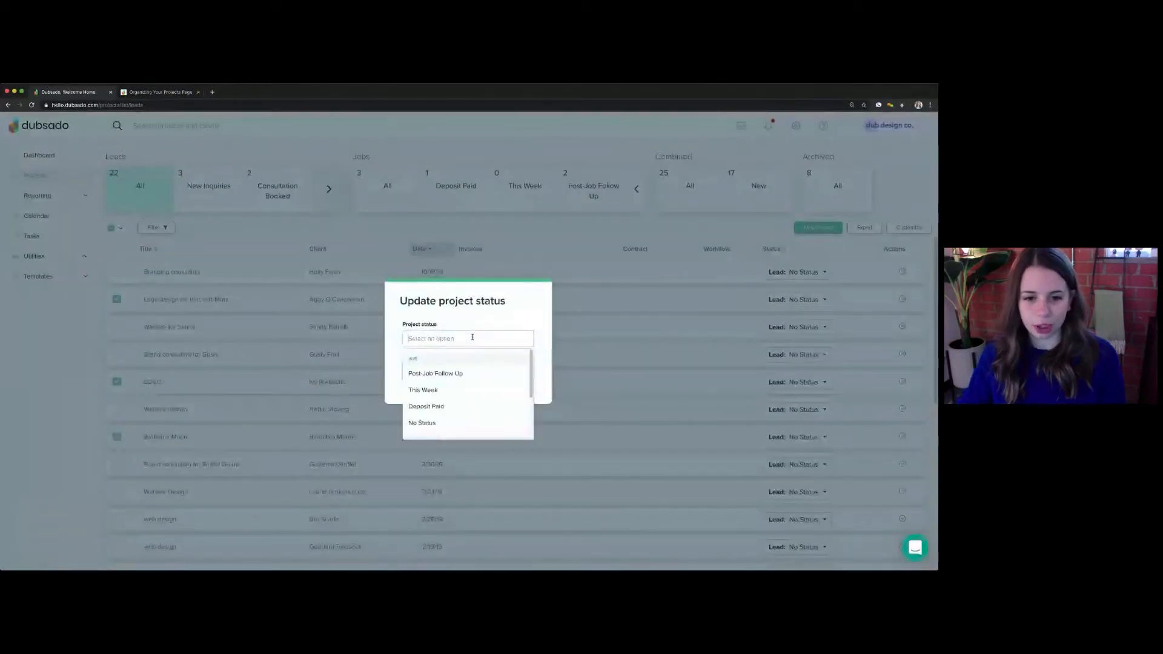
{"action": "left_click", "coordinate": [444, 391]}
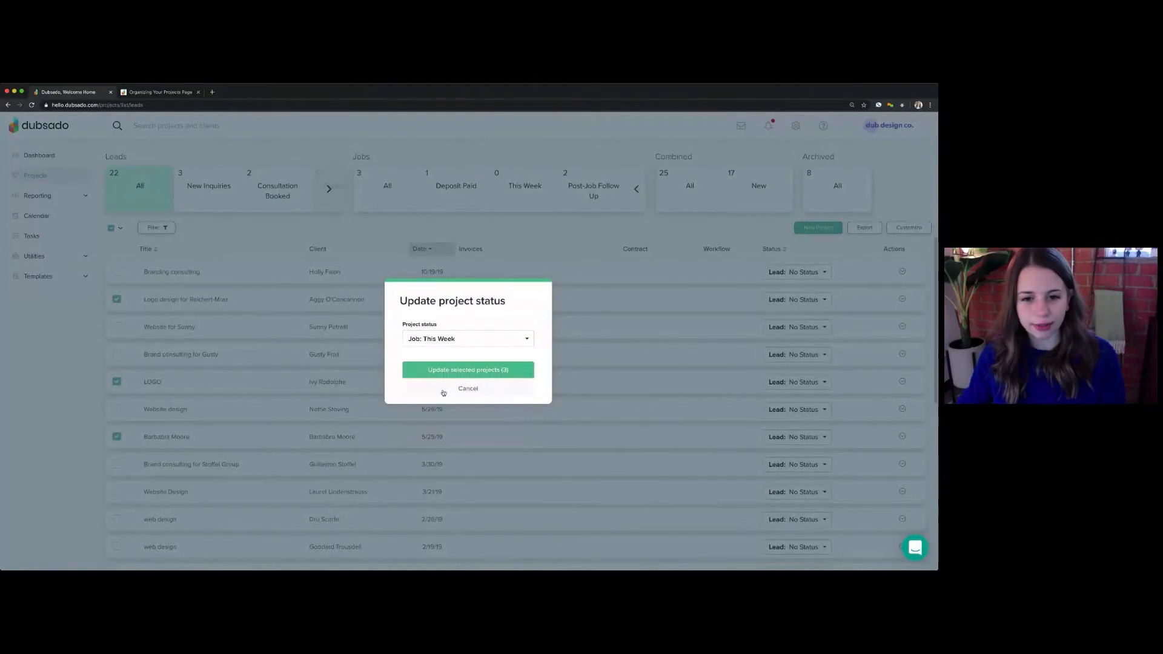
{"action": "left_click", "coordinate": [467, 371]}
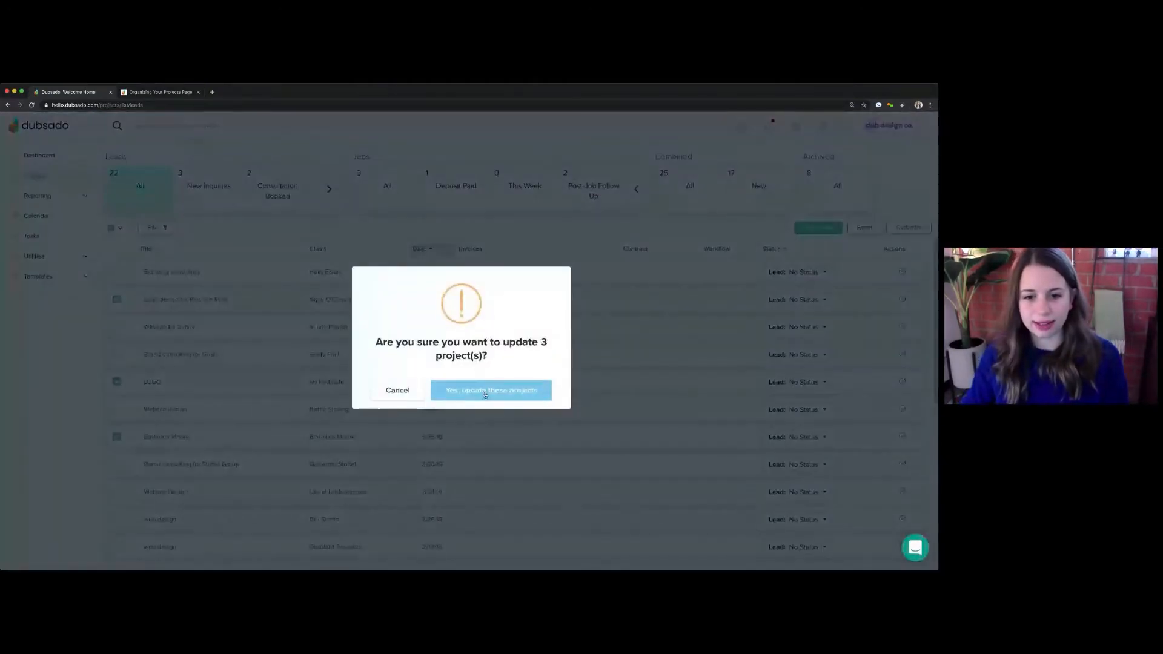
{"action": "left_click", "coordinate": [485, 394]}
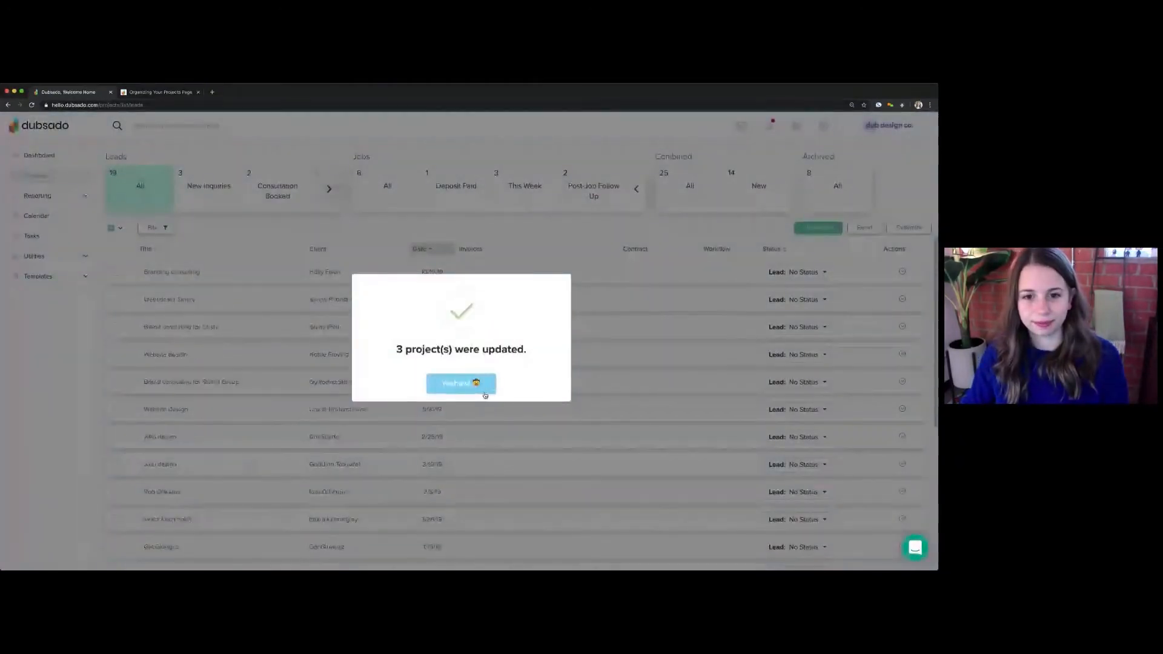
{"action": "left_click", "coordinate": [480, 387]}
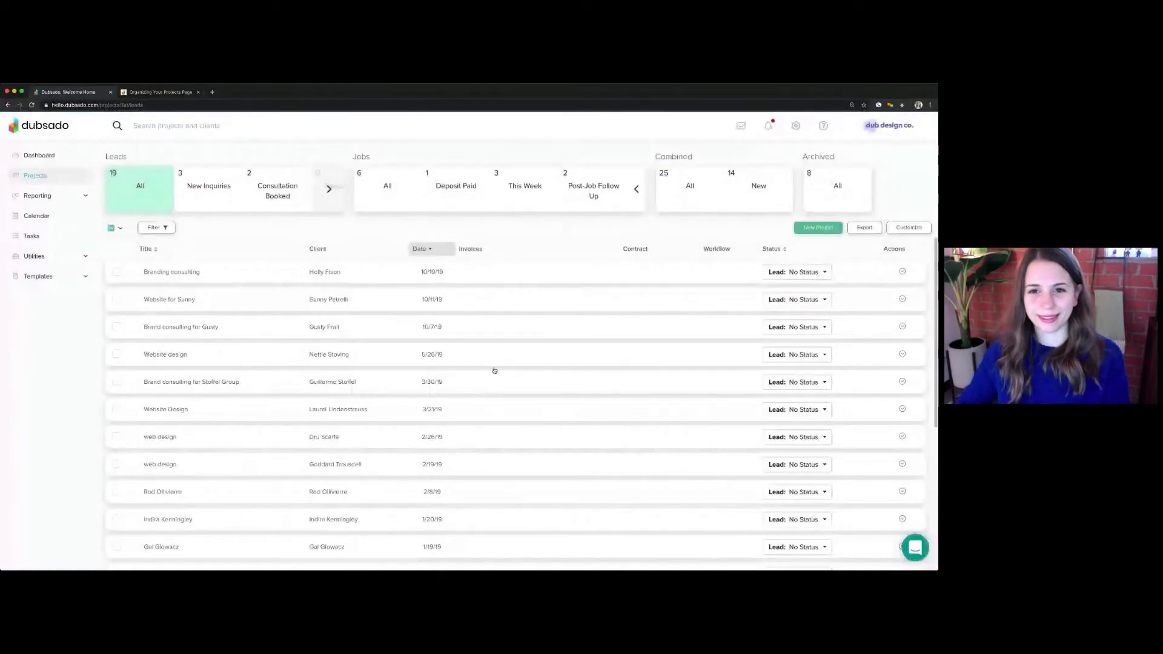
{"action": "left_click", "coordinate": [519, 202]}
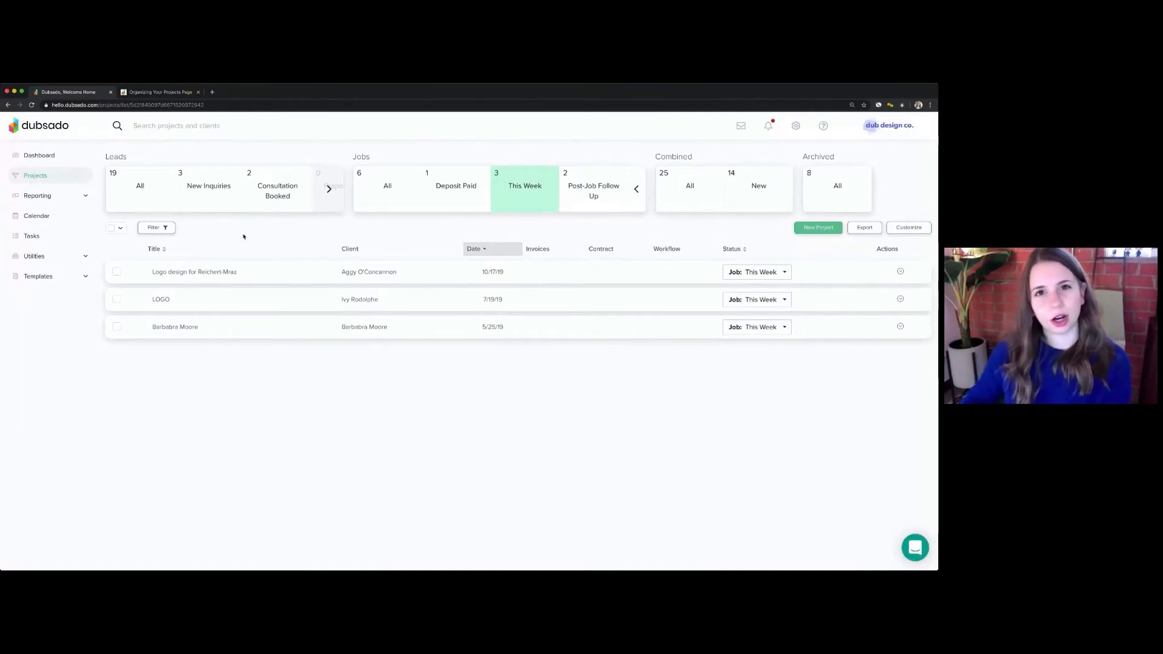
- Read the Notion guide's item on creating project tags and return to Dubsado
{"action": "left_click", "coordinate": [161, 93]}
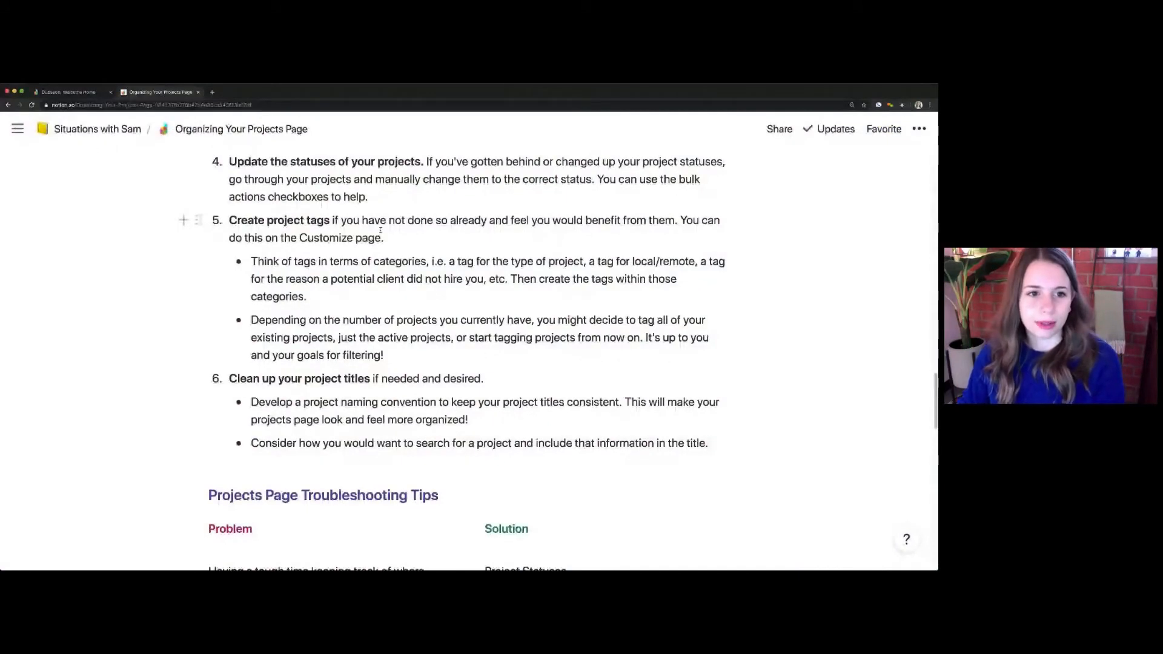
{"action": "left_click", "coordinate": [333, 222]}
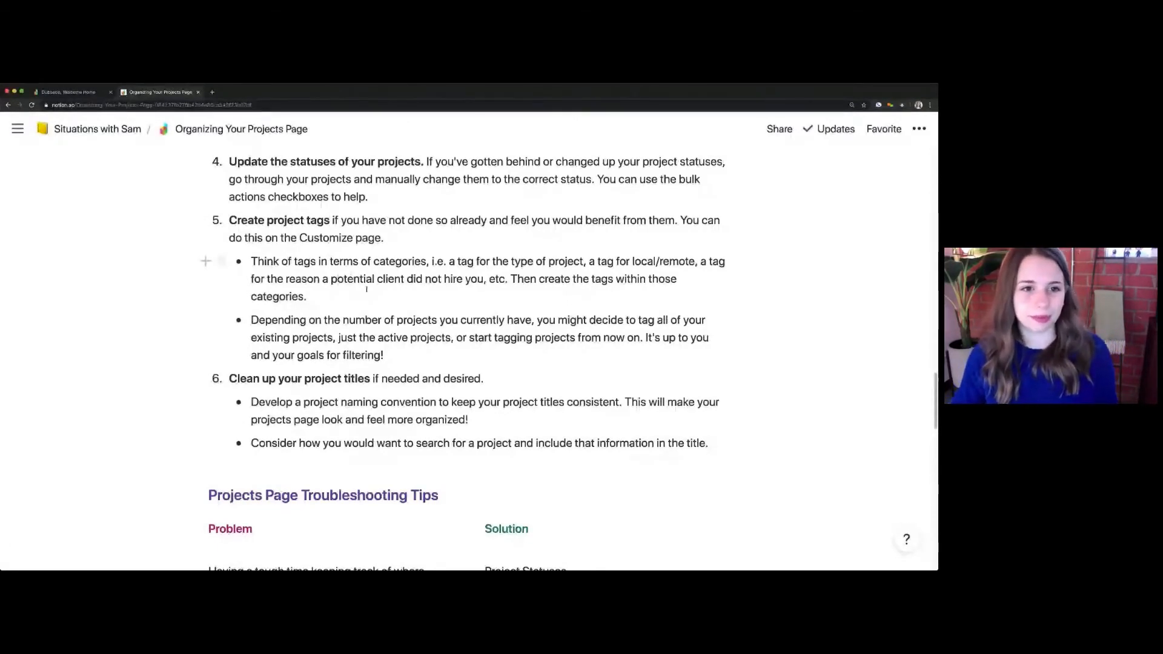
{"action": "left_click", "coordinate": [66, 94]}
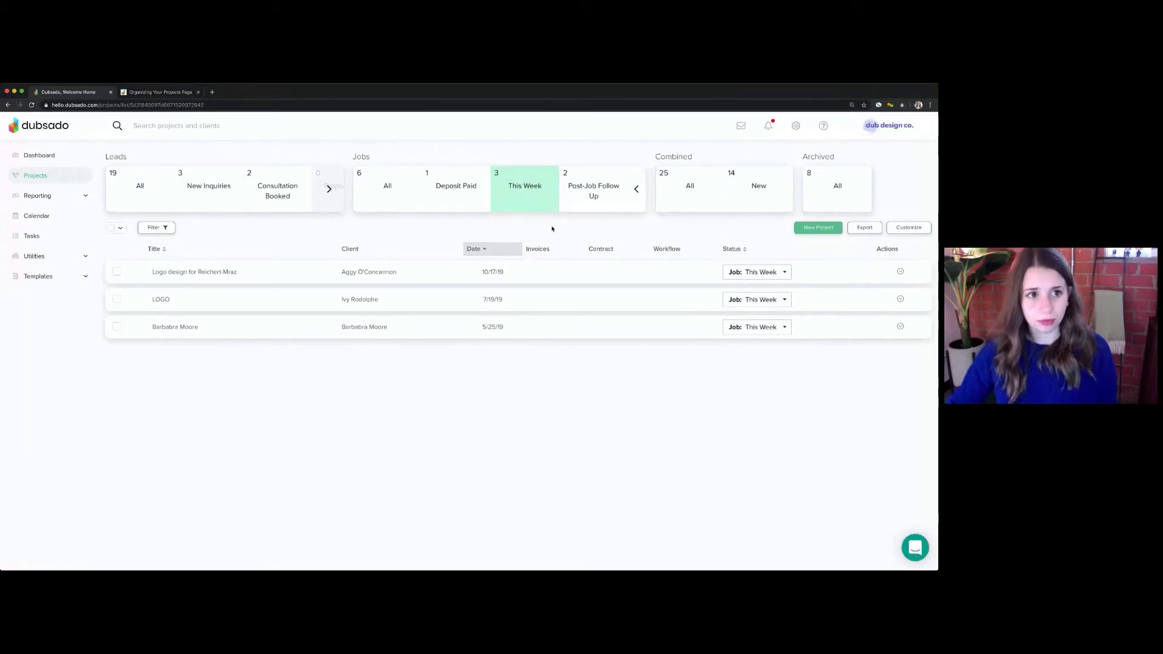
- Look through the full leads list and the Consultation Booked leads, ending on the full leads list
{"action": "left_click", "coordinate": [164, 193]}
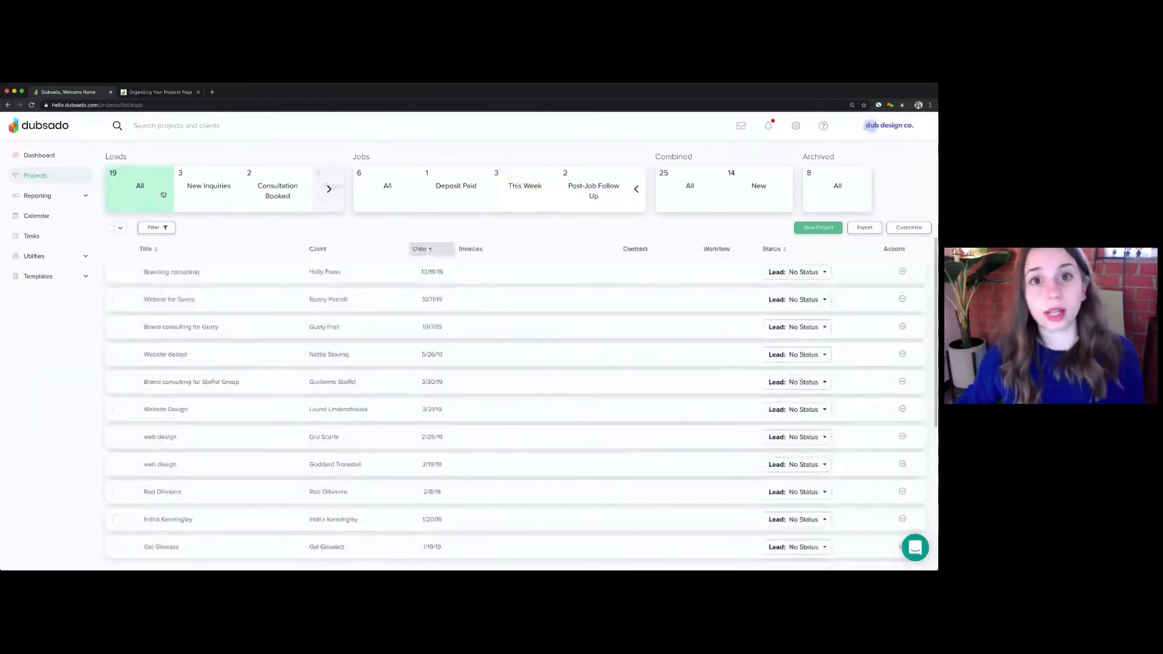
{"action": "scroll", "coordinate": [206, 326], "scroll_direction": "down", "scroll_amount": 5}
{"action": "scroll", "coordinate": [207, 326], "scroll_direction": "up", "scroll_amount": 5}
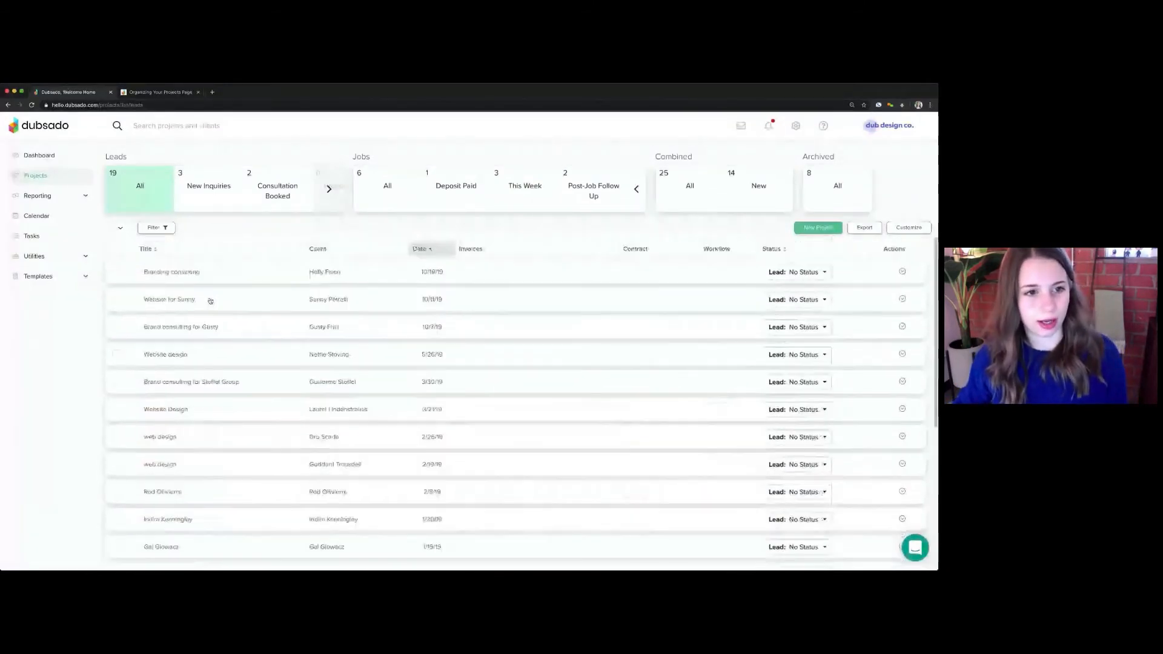
{"action": "left_click", "coordinate": [299, 191]}
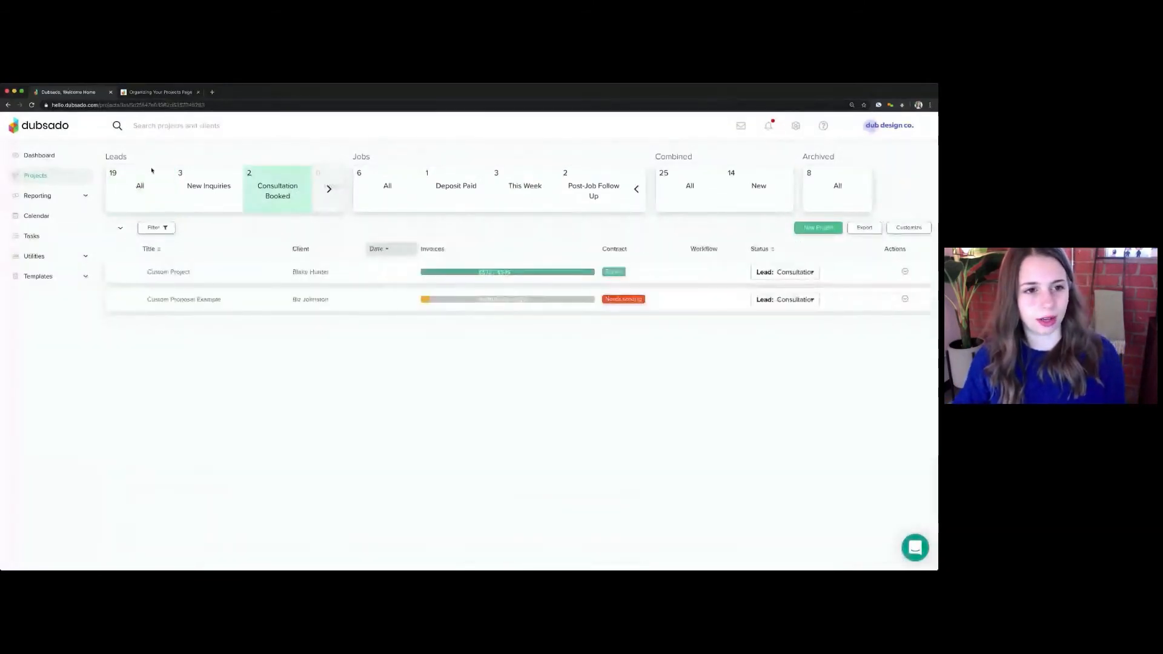
{"action": "left_click", "coordinate": [149, 187]}
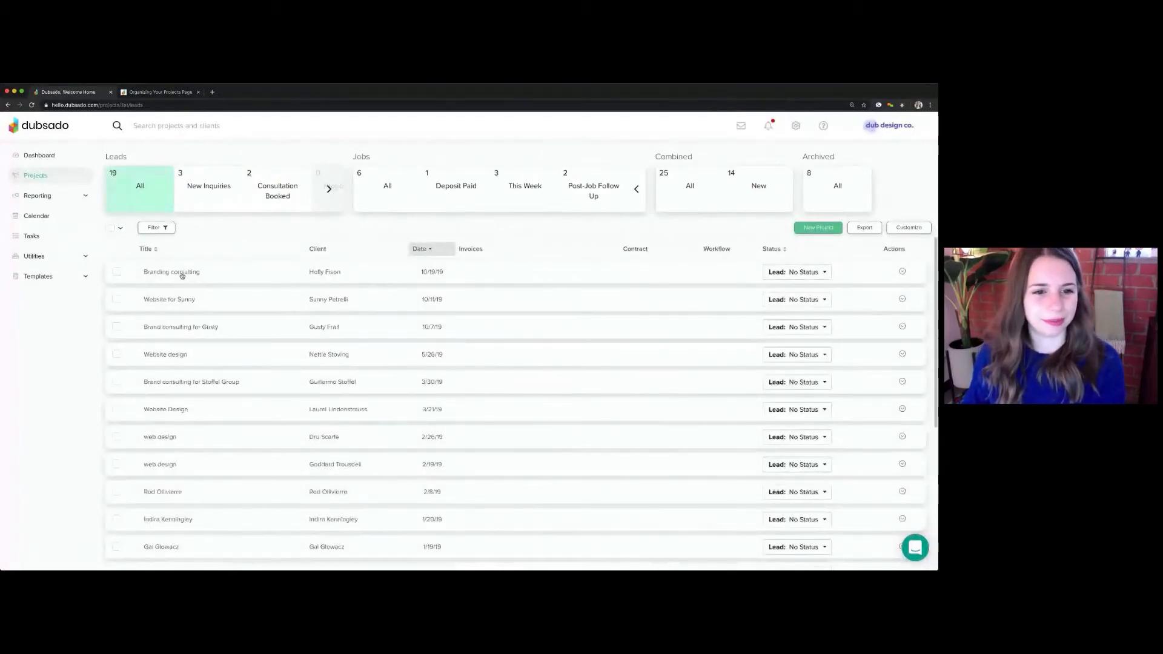
- Open the Branding consulting project and add a new tag labelled Consulting Projects to it
{"action": "left_click", "coordinate": [182, 276]}
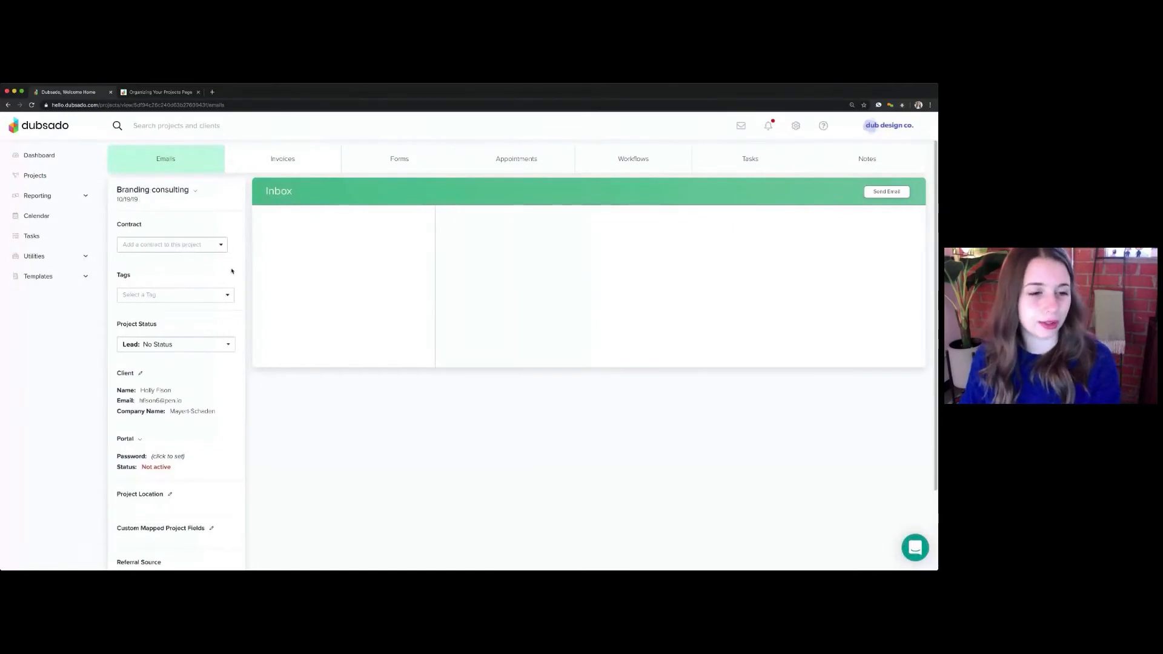
{"action": "left_click", "coordinate": [188, 294]}
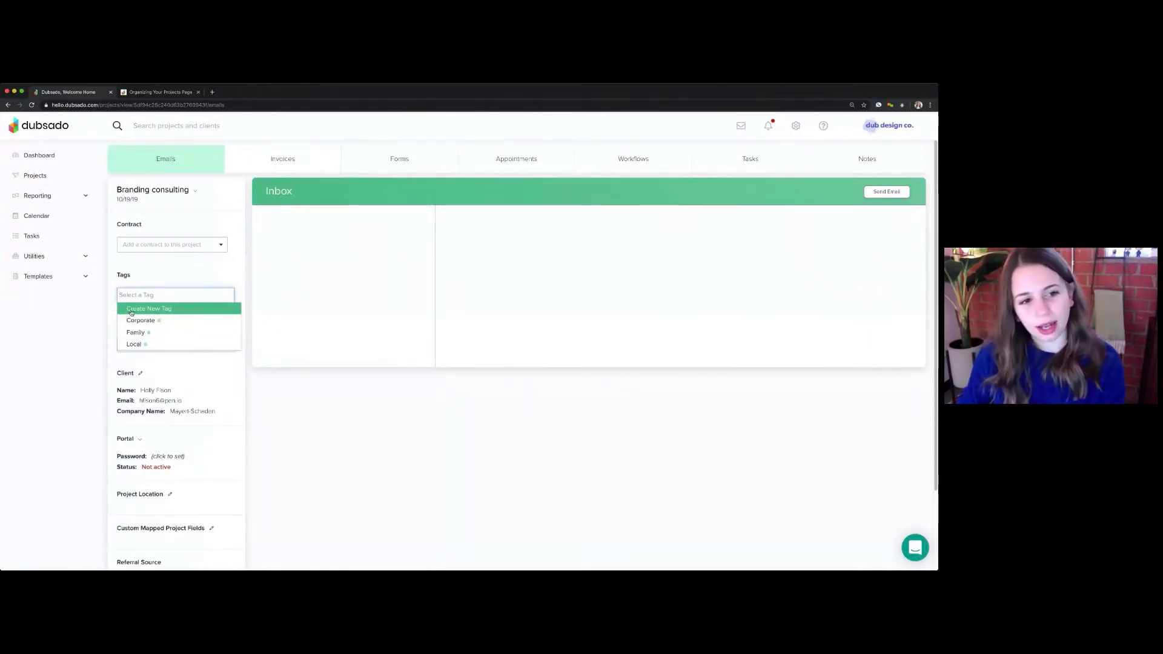
{"action": "left_click", "coordinate": [146, 310]}
{"action": "left_click", "coordinate": [140, 295]}
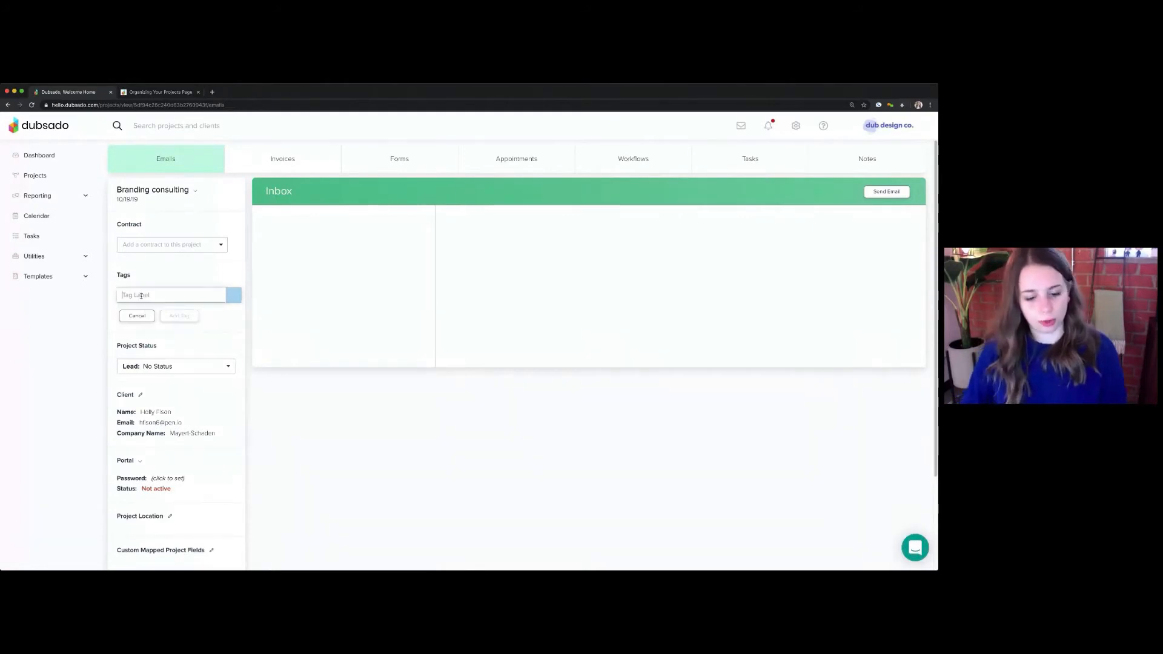
{"action": "type", "text": "Cons"}
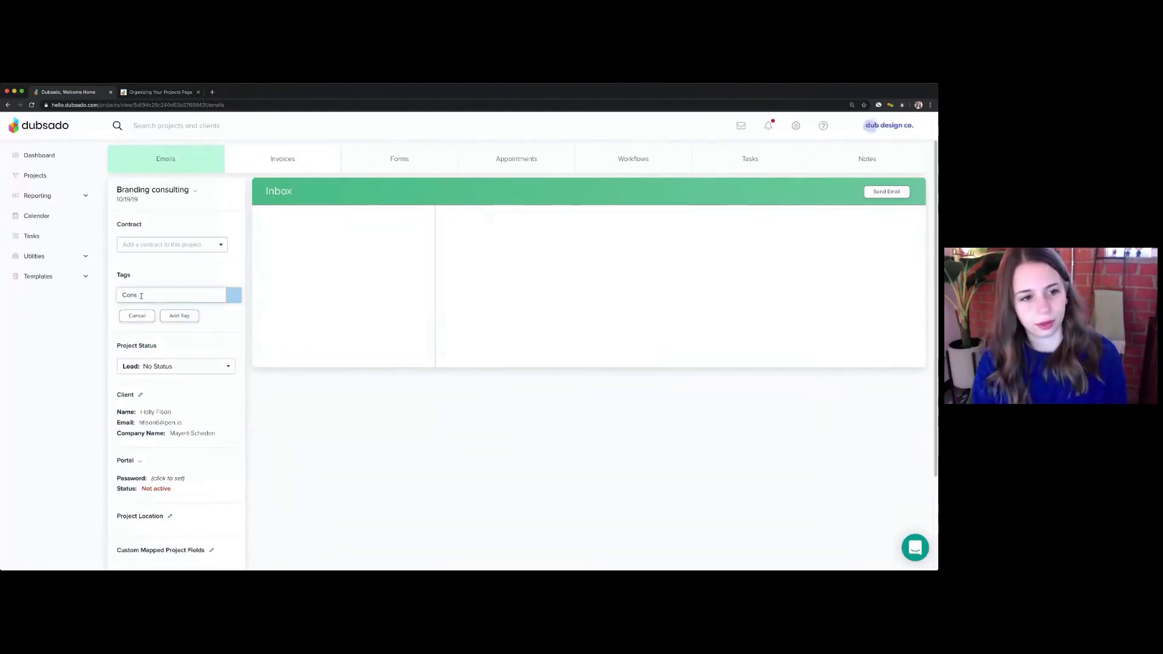
{"action": "type", "text": "ulting Projec"}
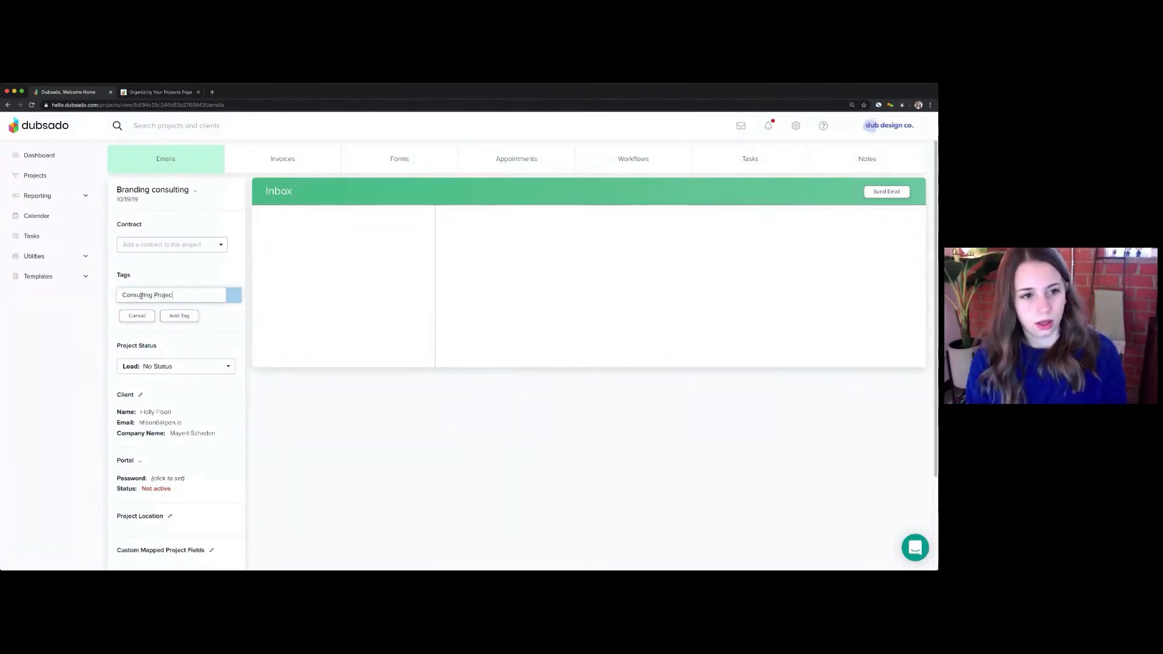
{"action": "type", "text": "ts"}
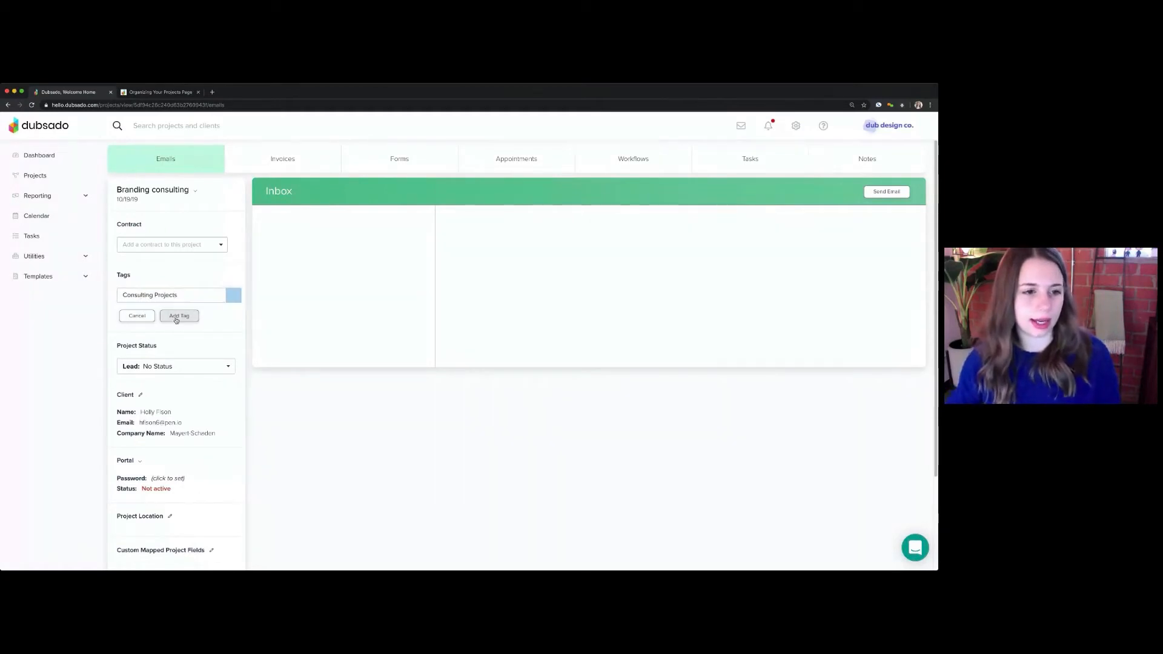
{"action": "key", "text": "Return"}
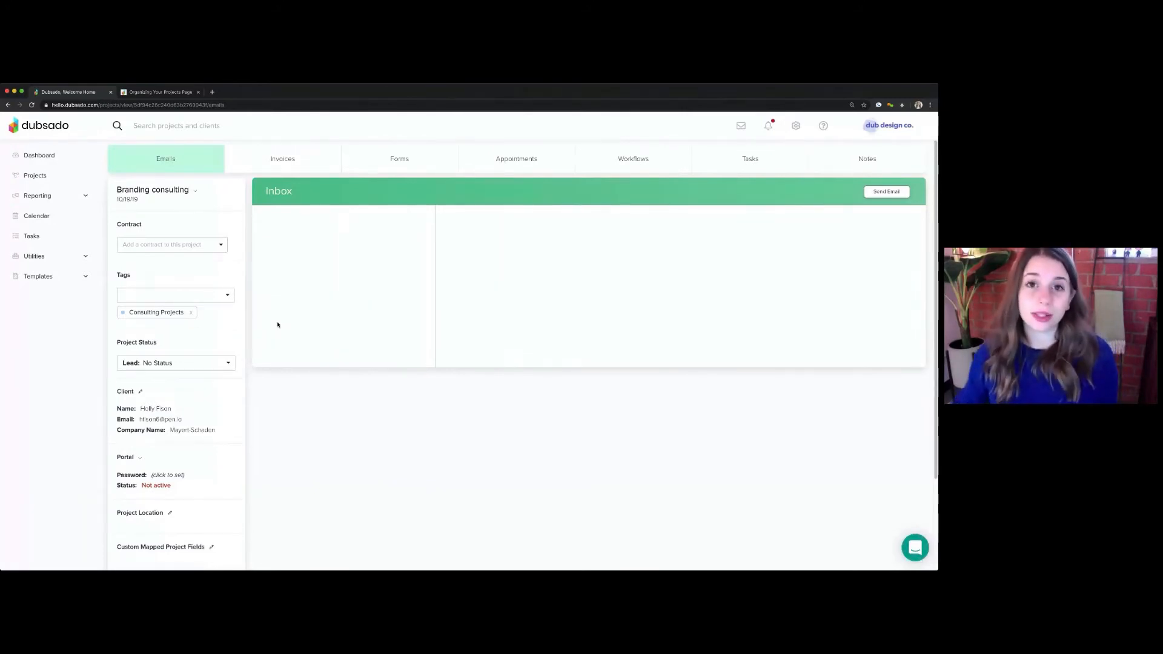
- Return to the full leads list on the Projects page and filter it by the Consulting Projects tag
{"action": "left_click", "coordinate": [35, 175]}
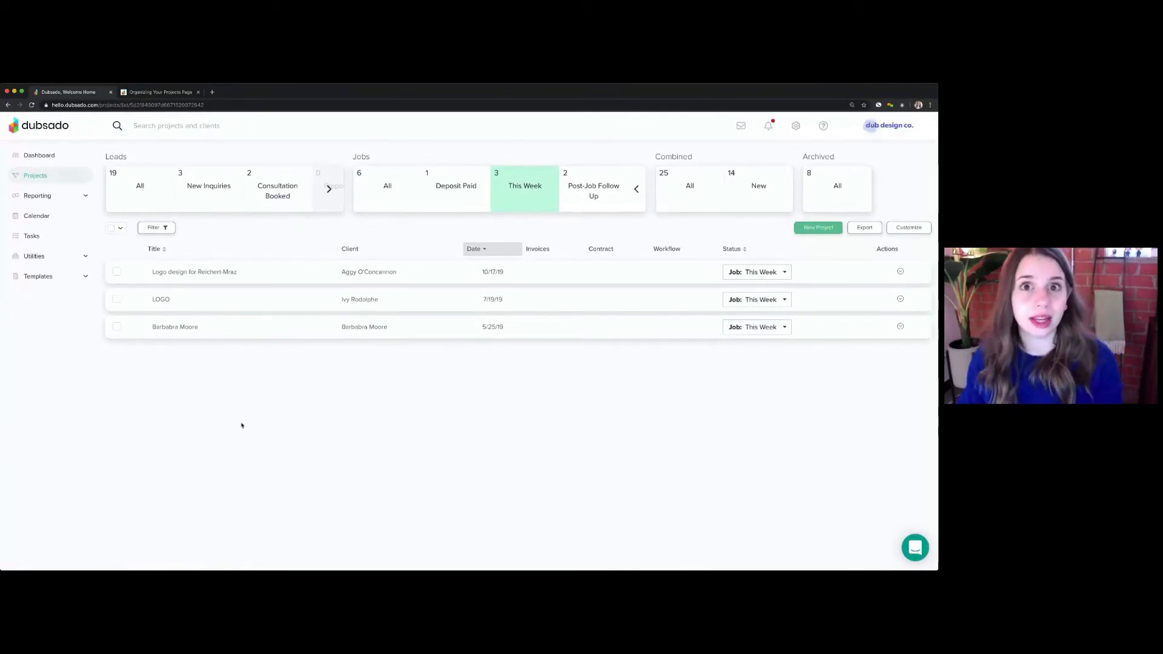
{"action": "left_click", "coordinate": [214, 205]}
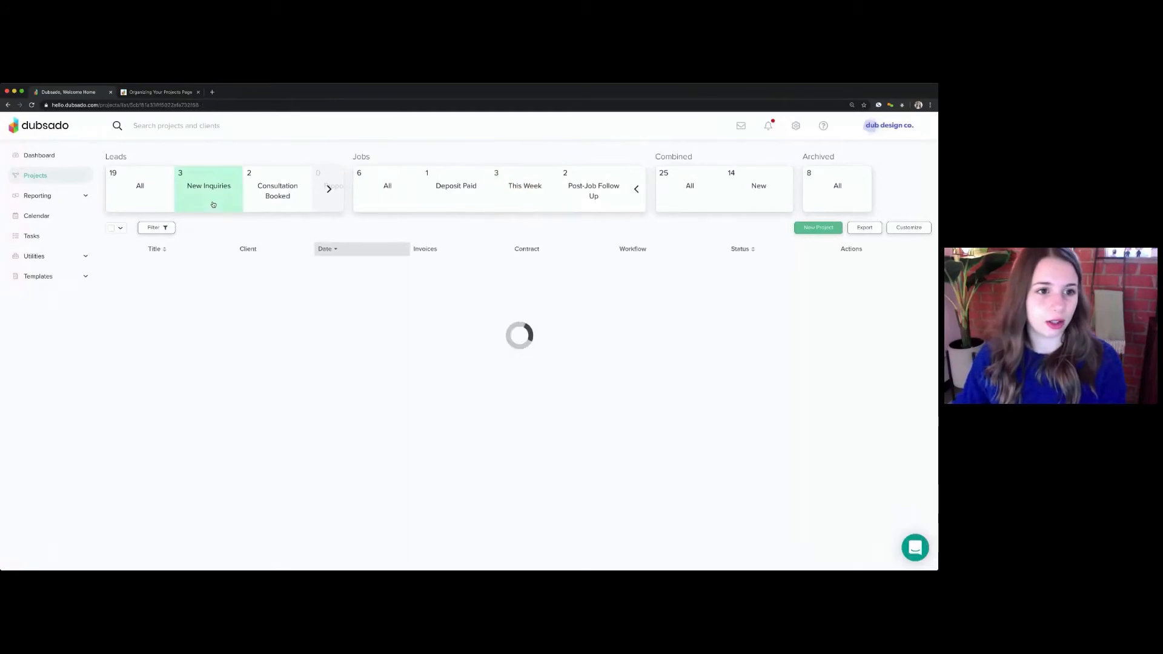
{"action": "left_click", "coordinate": [143, 197]}
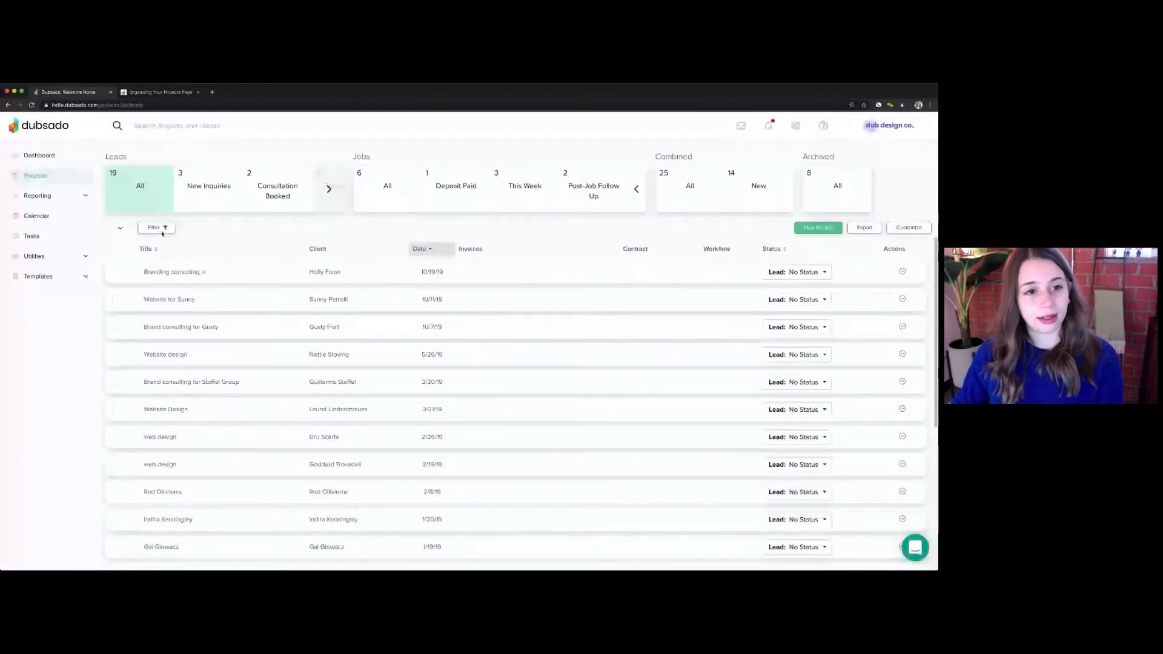
{"action": "left_click", "coordinate": [157, 230]}
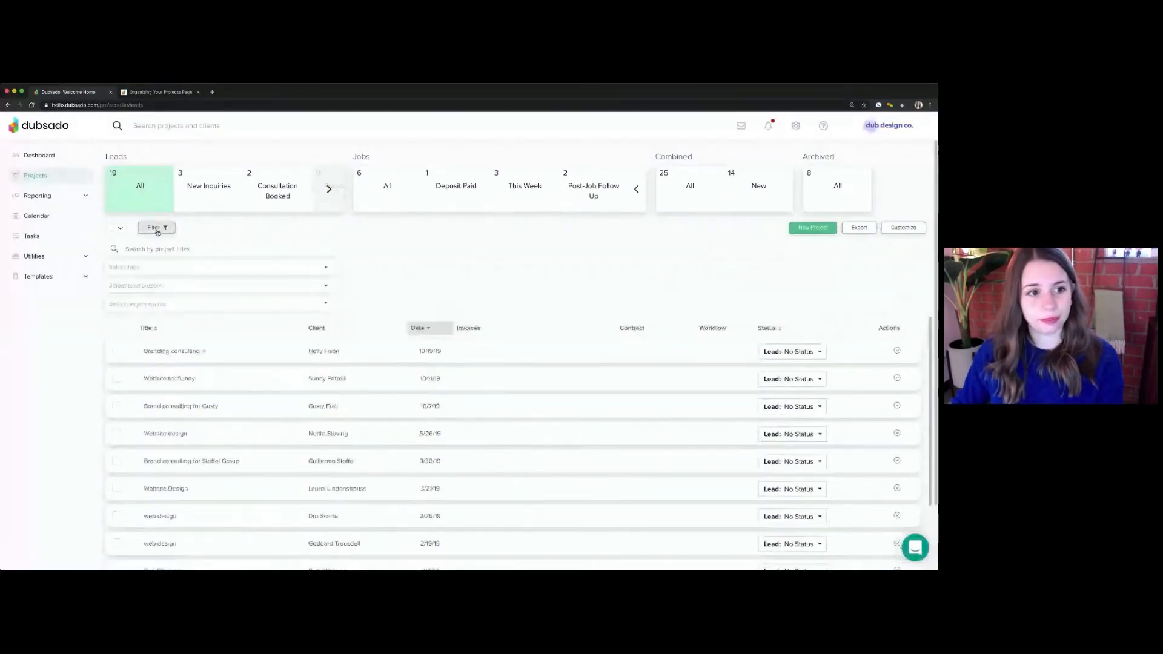
{"action": "left_click", "coordinate": [166, 268]}
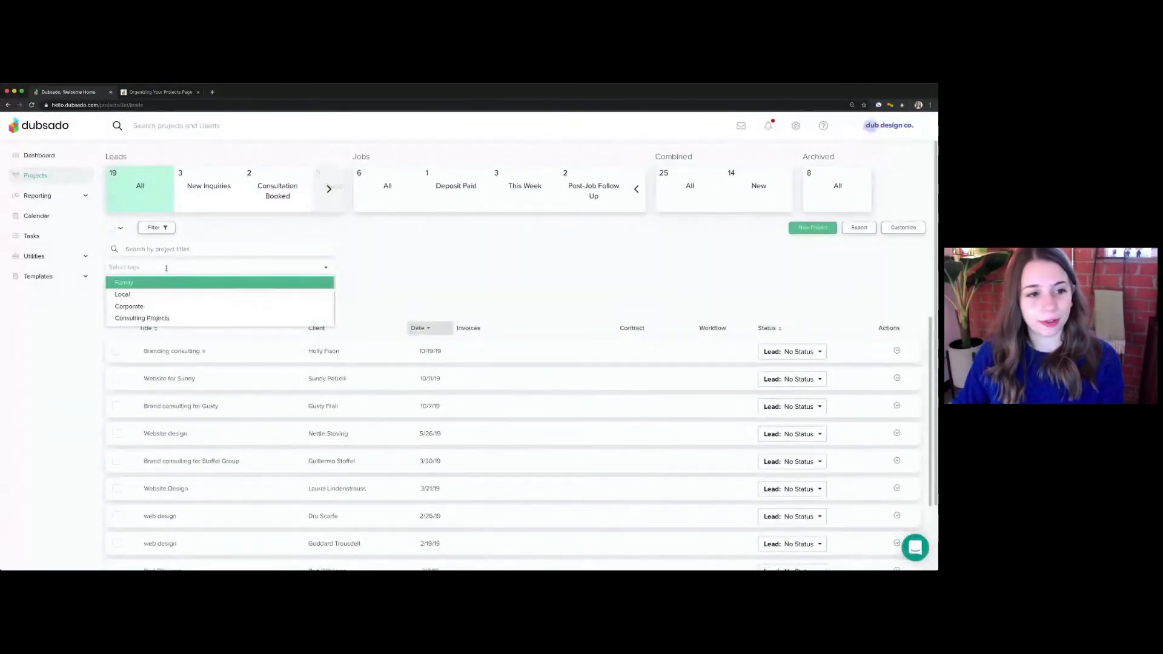
{"action": "left_click", "coordinate": [159, 318]}
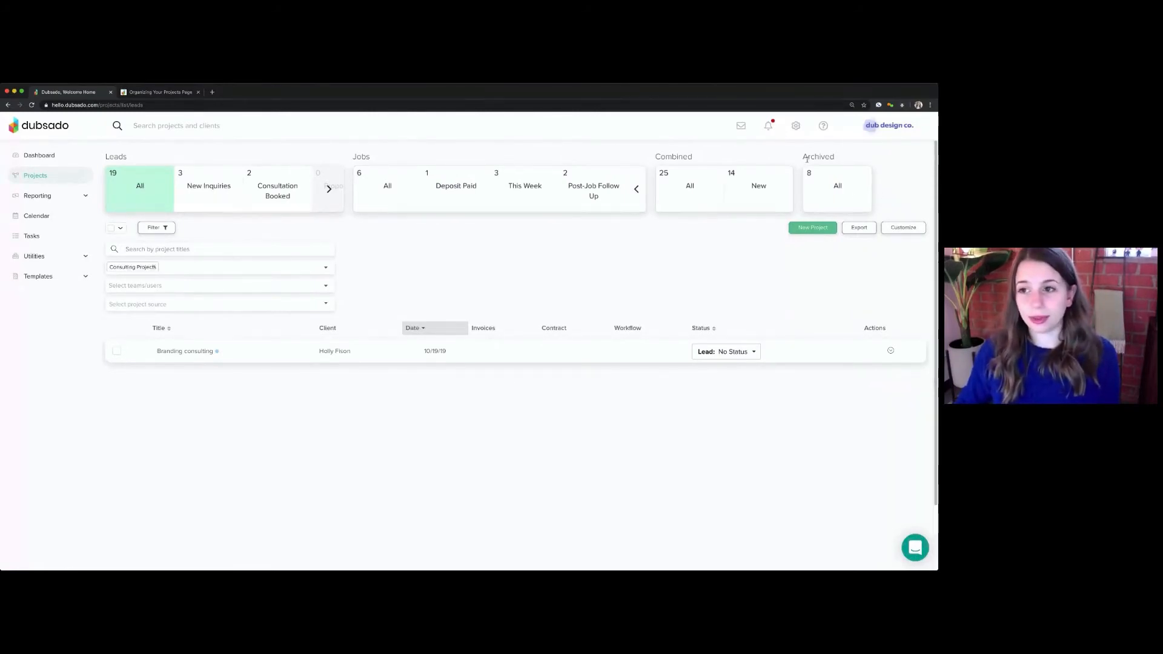
- Show the archived projects and filter them by the Corporate tag
{"action": "left_click_drag", "start_coordinate": [801, 156], "coordinate": [852, 156]}
{"action": "left_click", "coordinate": [838, 187]}
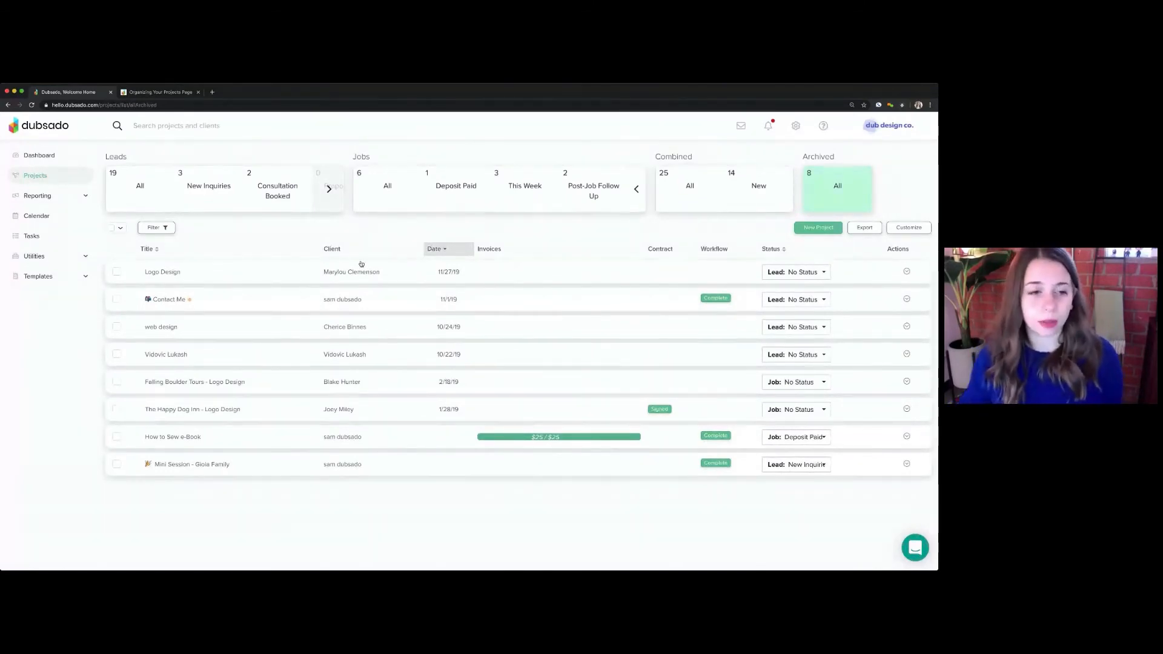
{"action": "left_click", "coordinate": [161, 228]}
{"action": "left_click", "coordinate": [139, 267]}
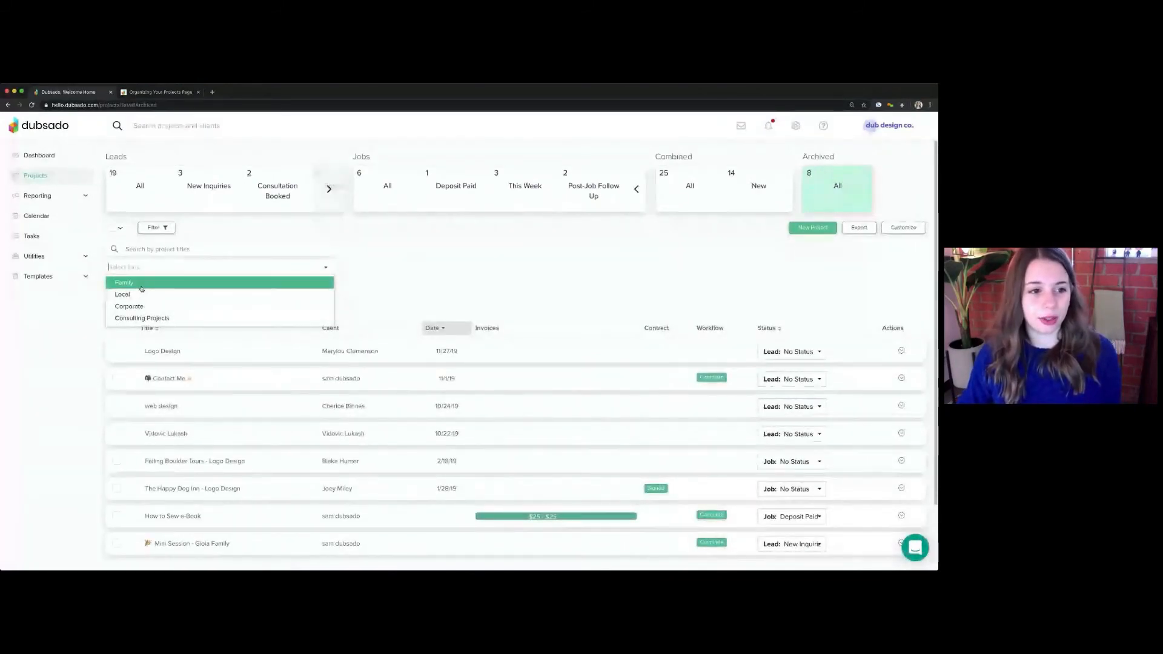
{"action": "left_click", "coordinate": [140, 306]}
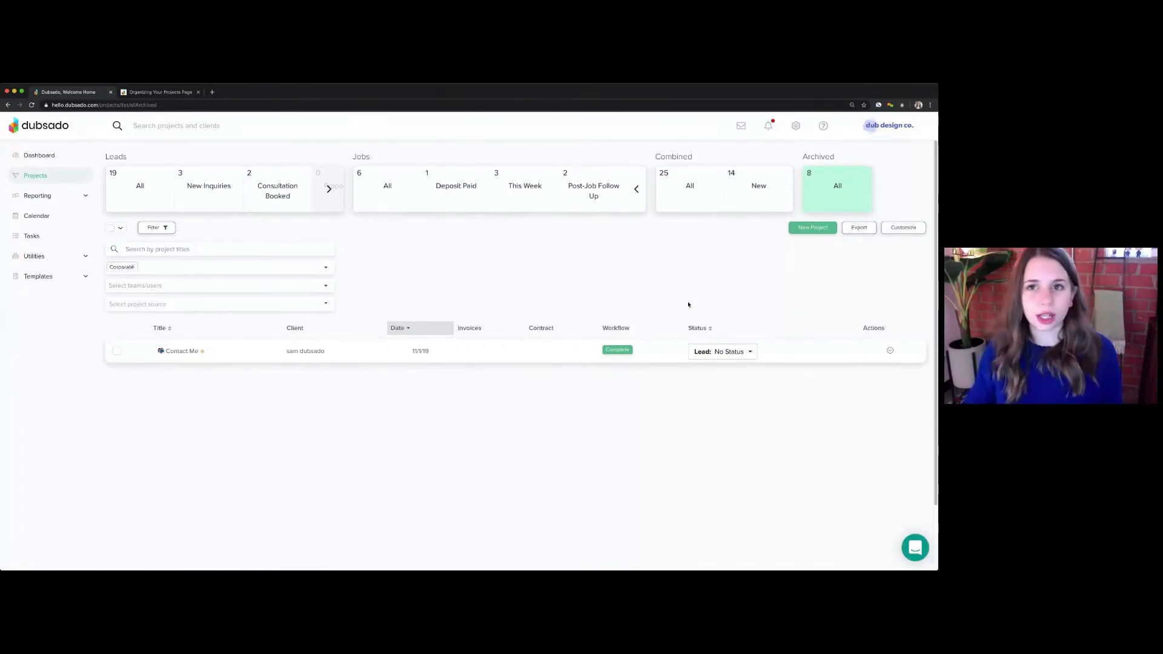
- Look at the Tags section on the project customization page, check the Notion guide's item on creating project tags, and return to Dubsado
{"action": "left_click", "coordinate": [904, 232]}
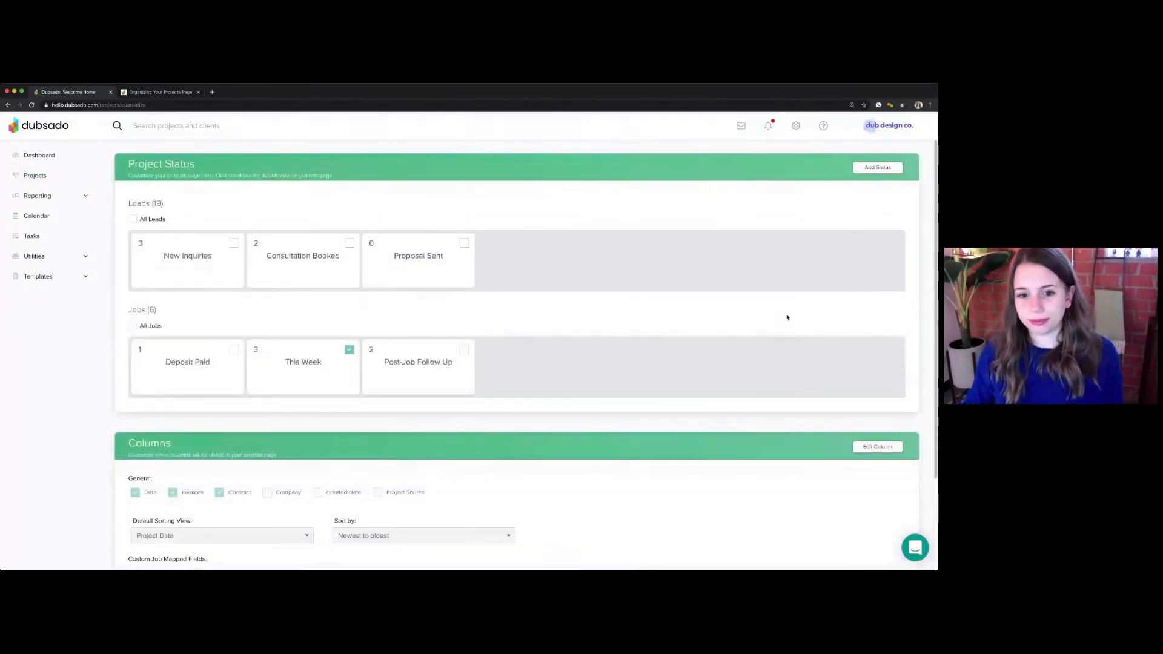
{"action": "scroll", "coordinate": [197, 404], "scroll_direction": "down", "scroll_amount": 3}
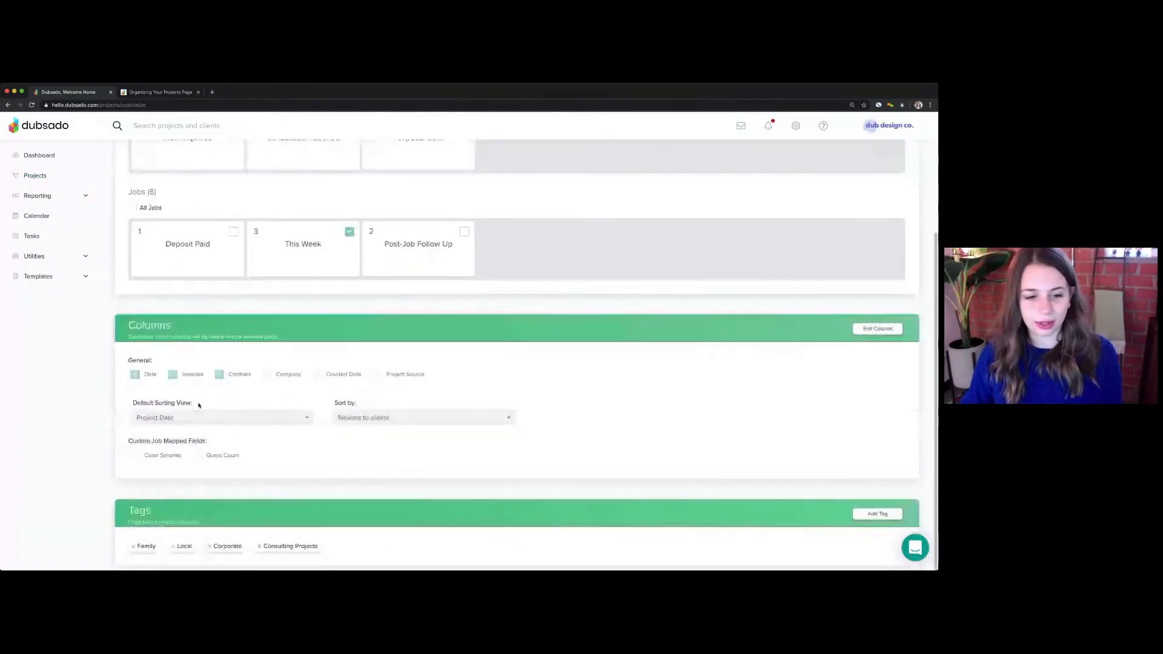
{"action": "double_click", "coordinate": [179, 516]}
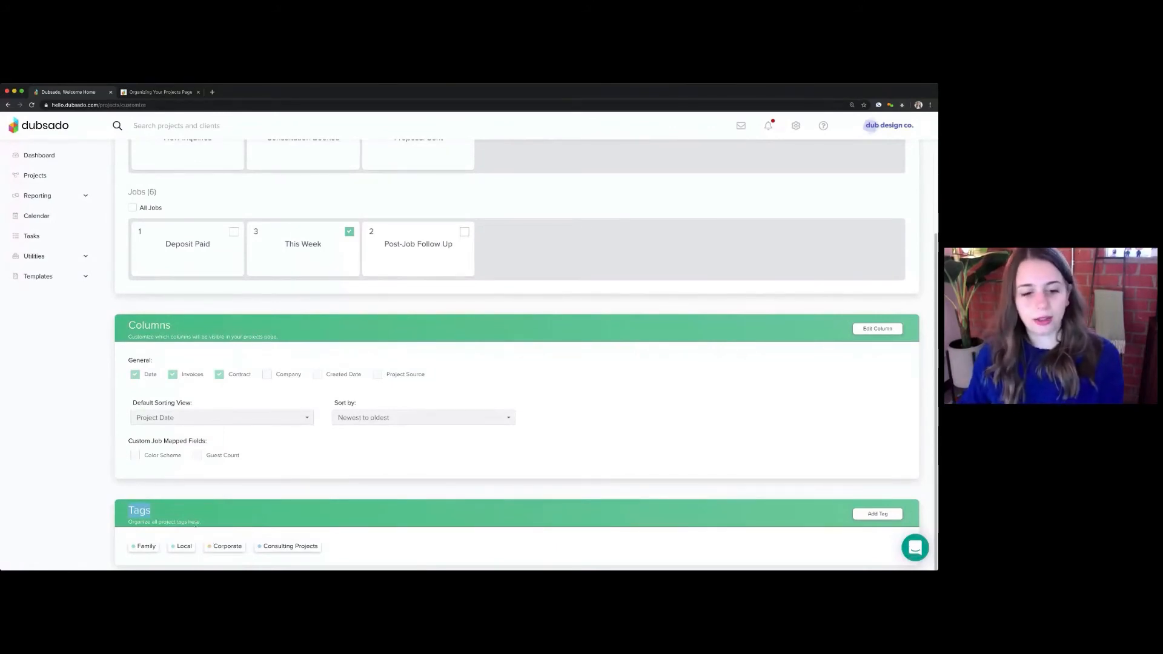
{"action": "left_click", "coordinate": [147, 92]}
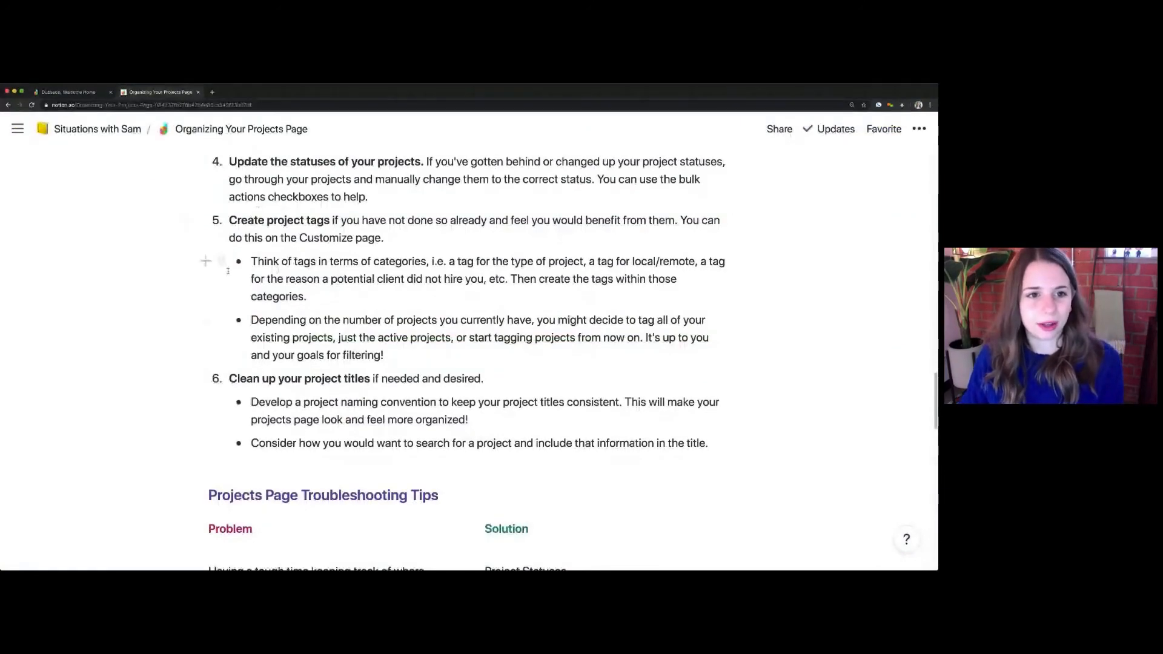
{"action": "left_click", "coordinate": [81, 91]}
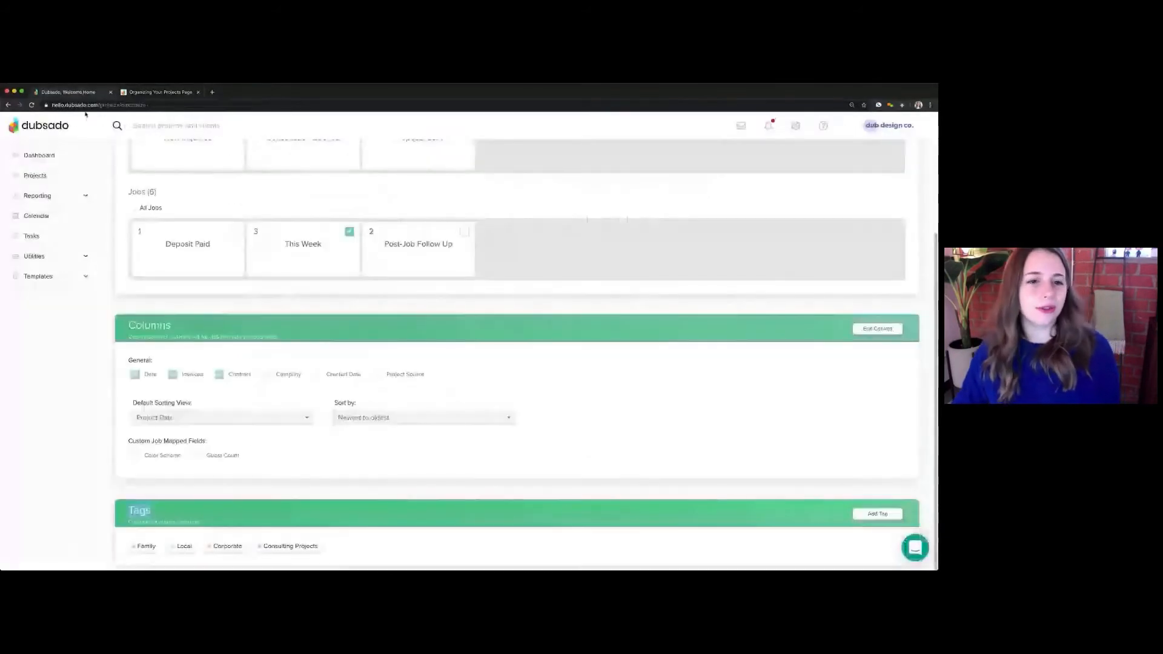
- Return to the Projects page and open the Logo design for Reichert-Mraz project
{"action": "left_click", "coordinate": [35, 175]}
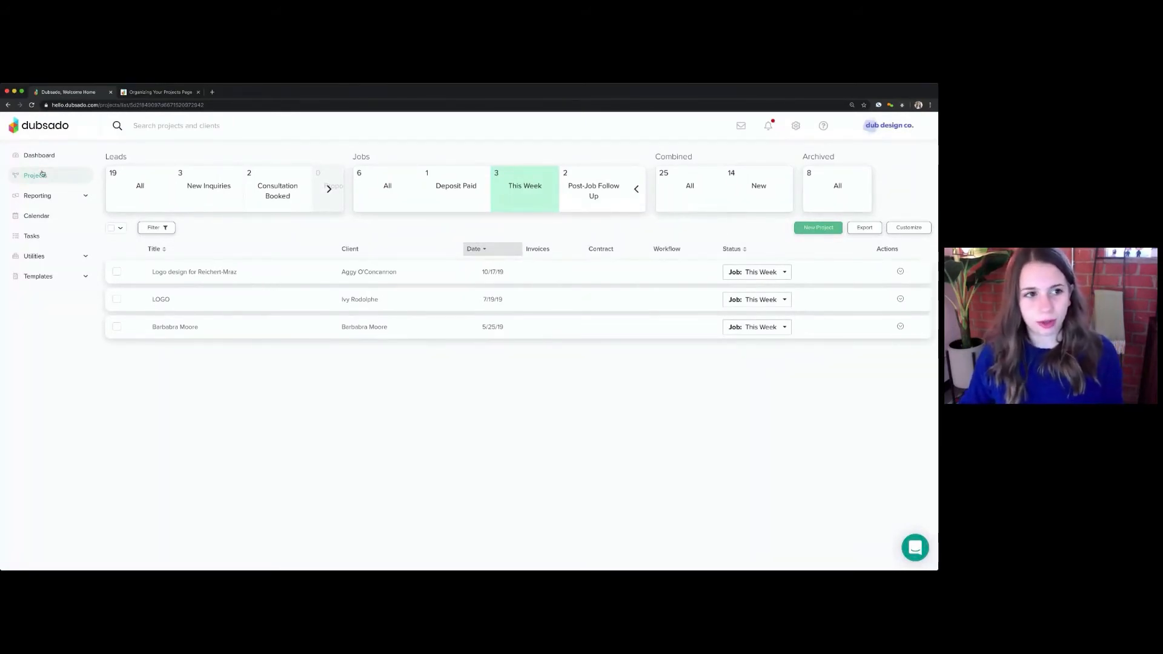
{"action": "left_click", "coordinate": [213, 272]}
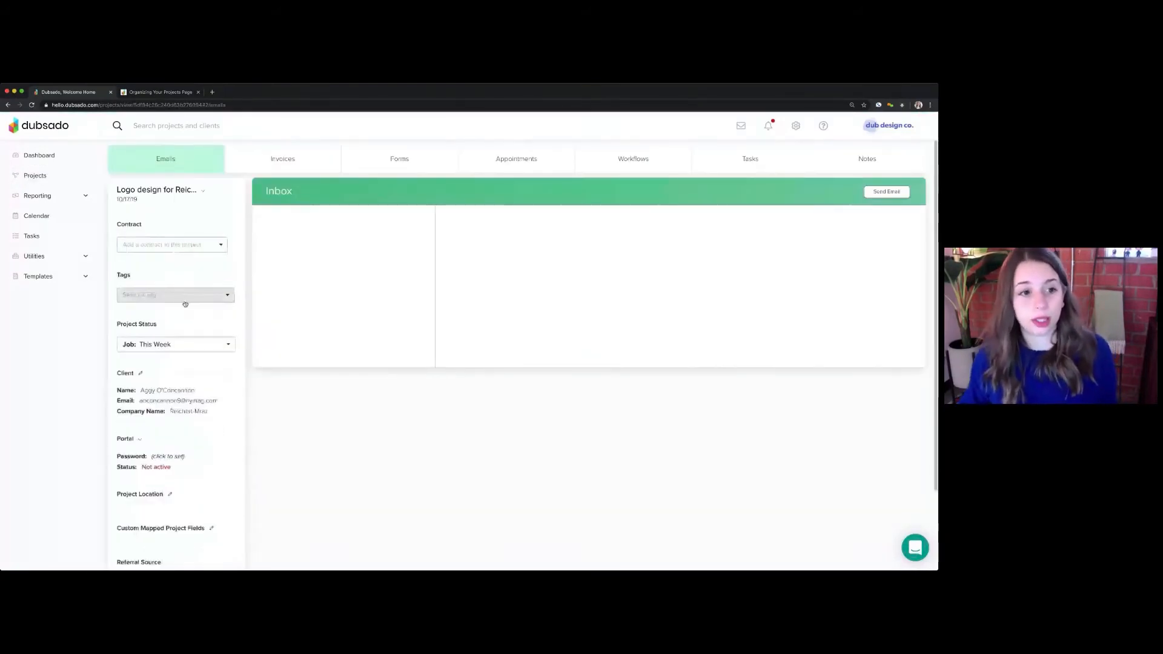
{"action": "left_click", "coordinate": [142, 294]}
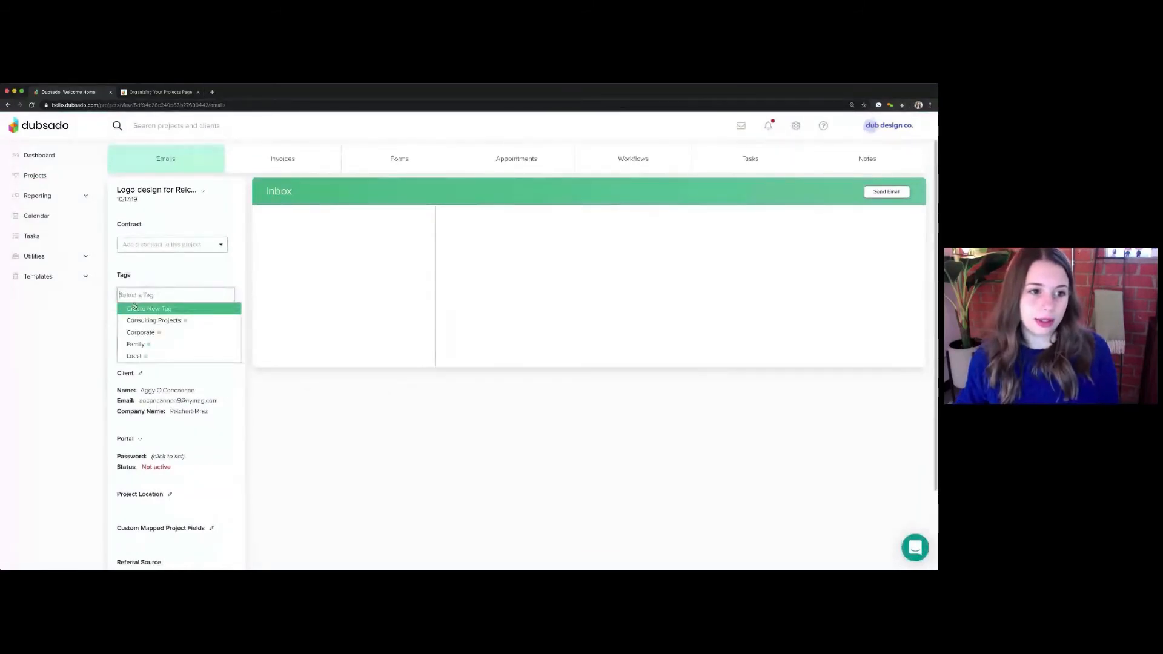
{"action": "type", "text": "Logo"}
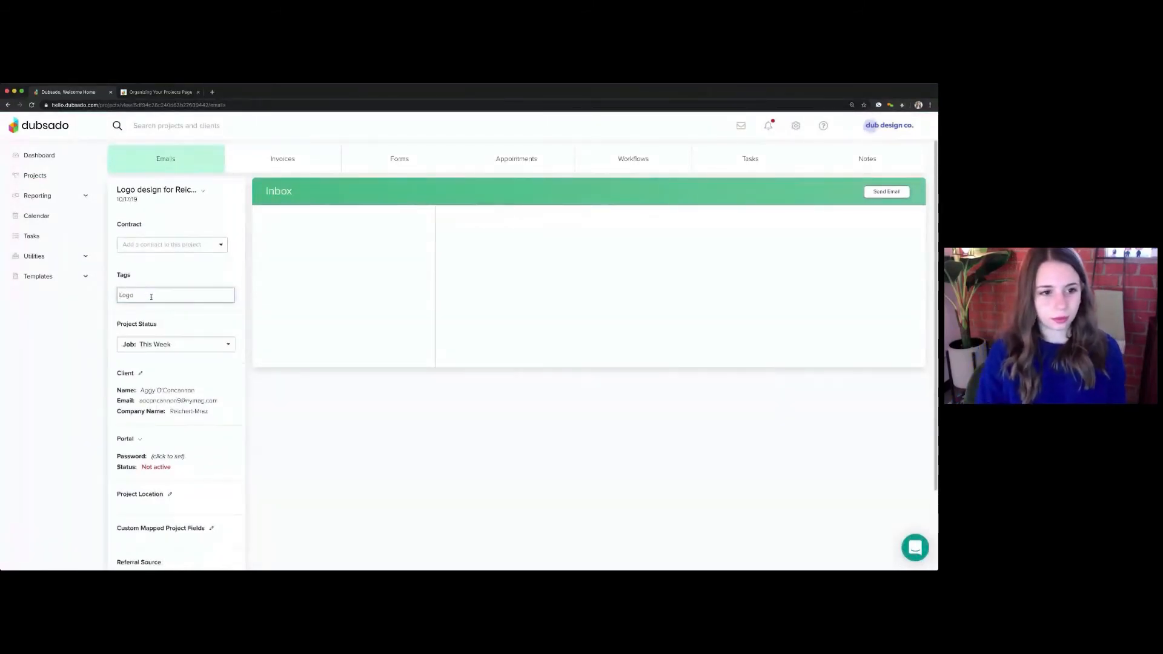
{"action": "key", "text": "Return"}
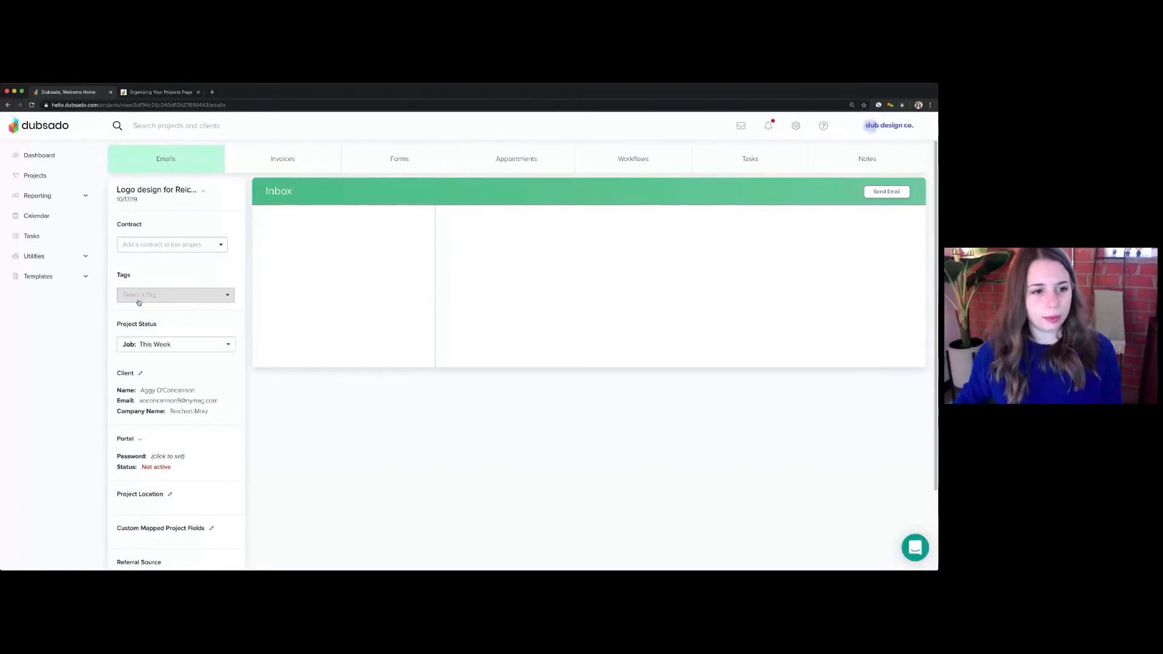
- Create a new tag labelled Logo in a light turquoise colour and add it to the project
{"action": "left_click", "coordinate": [142, 297]}
{"action": "left_click", "coordinate": [143, 310]}
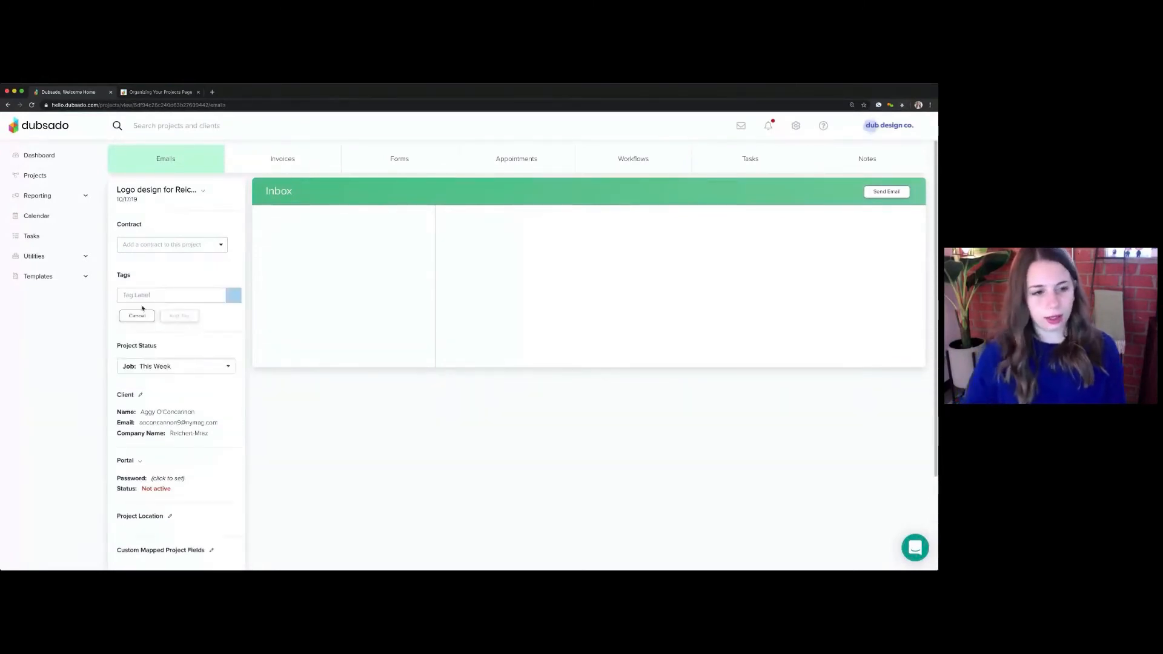
{"action": "type", "text": "Logo"}
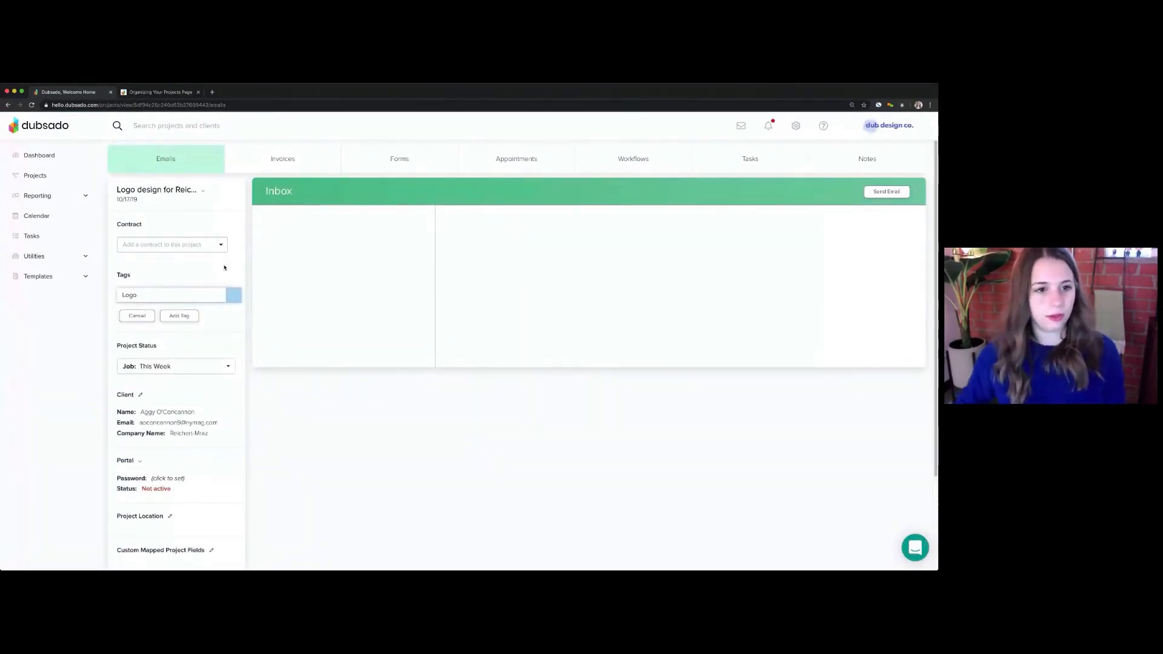
{"action": "left_click", "coordinate": [233, 295]}
{"action": "left_click", "coordinate": [248, 268]}
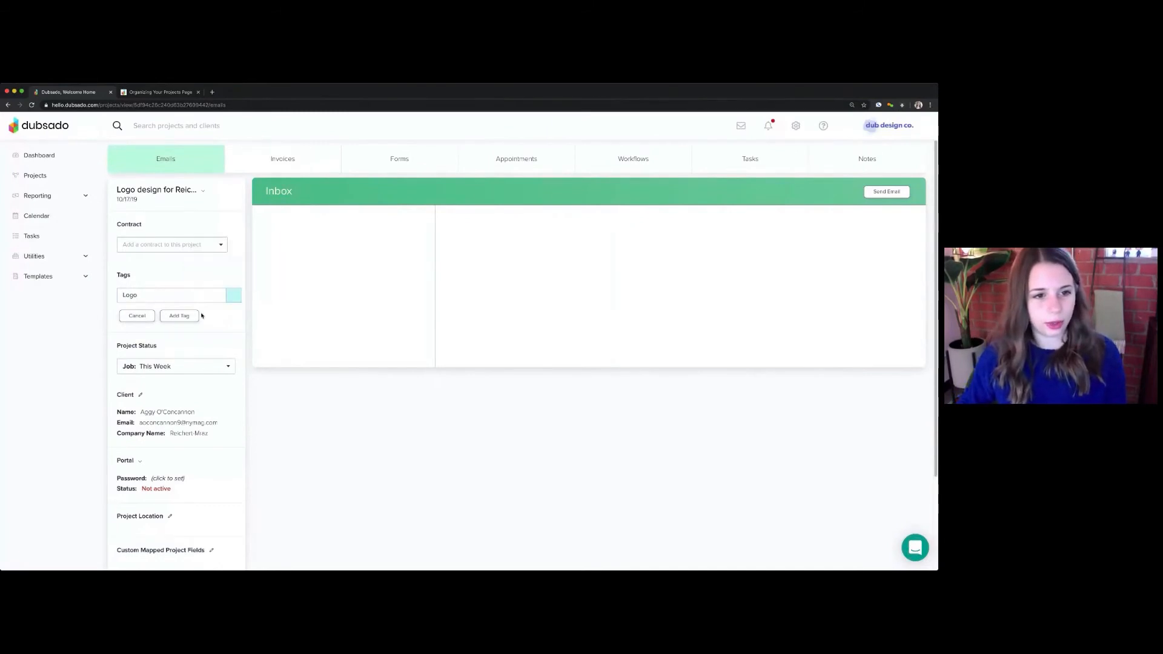
{"action": "left_click", "coordinate": [177, 317]}
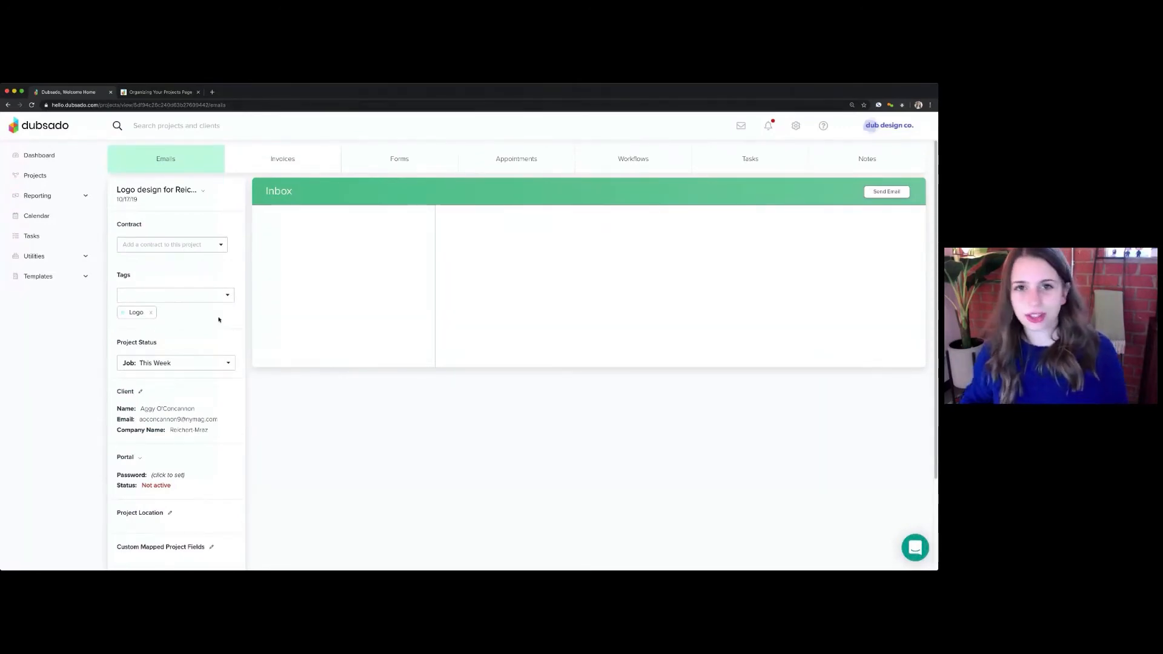
- Read the Notion guide's item on cleaning up project titles and return to the logo design project in Dubsado
{"action": "left_click", "coordinate": [159, 92]}
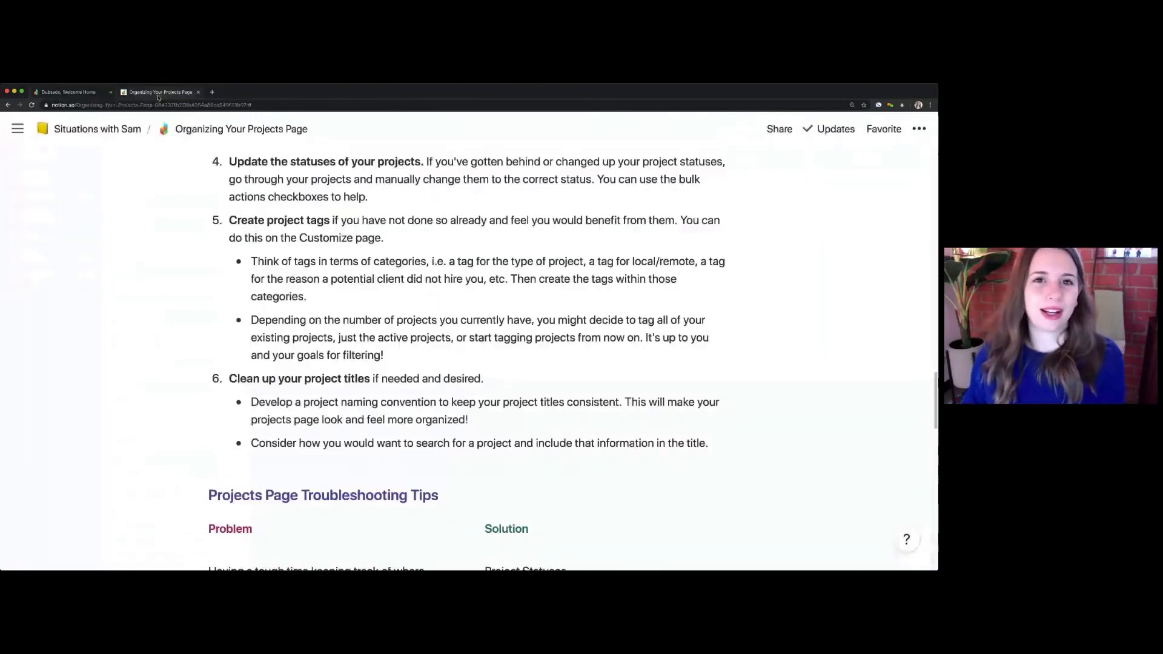
{"action": "scroll", "coordinate": [410, 371], "scroll_direction": "down", "scroll_amount": 2}
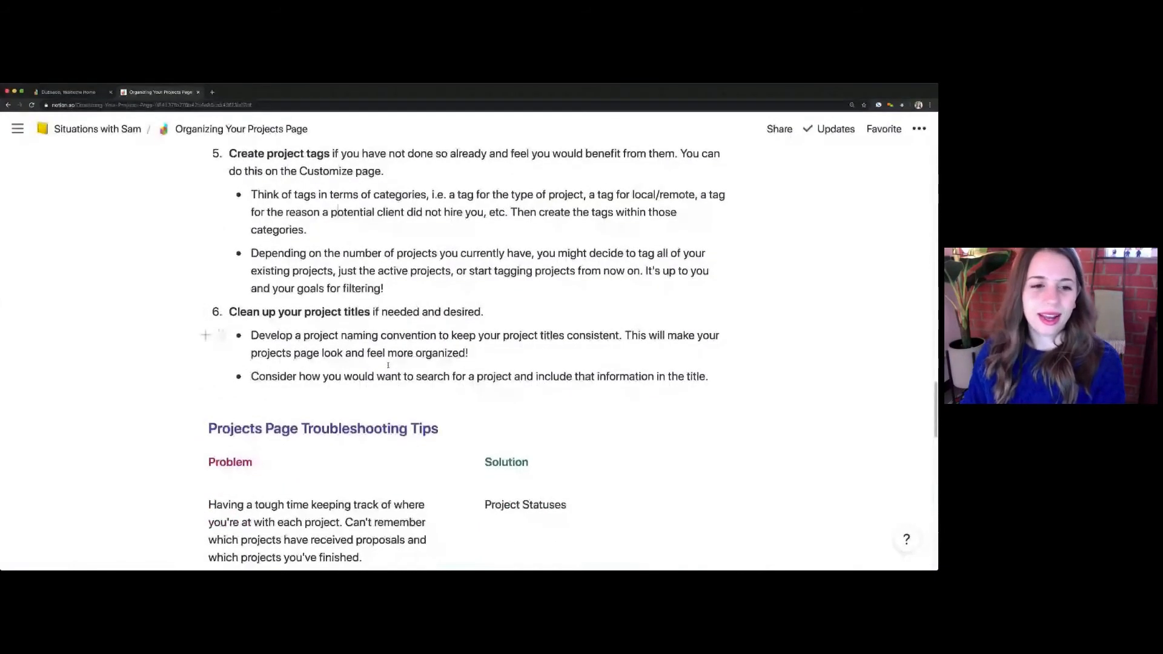
{"action": "scroll", "coordinate": [388, 365], "scroll_direction": "down", "scroll_amount": 1}
{"action": "left_click_drag", "start_coordinate": [224, 310], "coordinate": [387, 318]}
{"action": "left_click", "coordinate": [285, 311]}
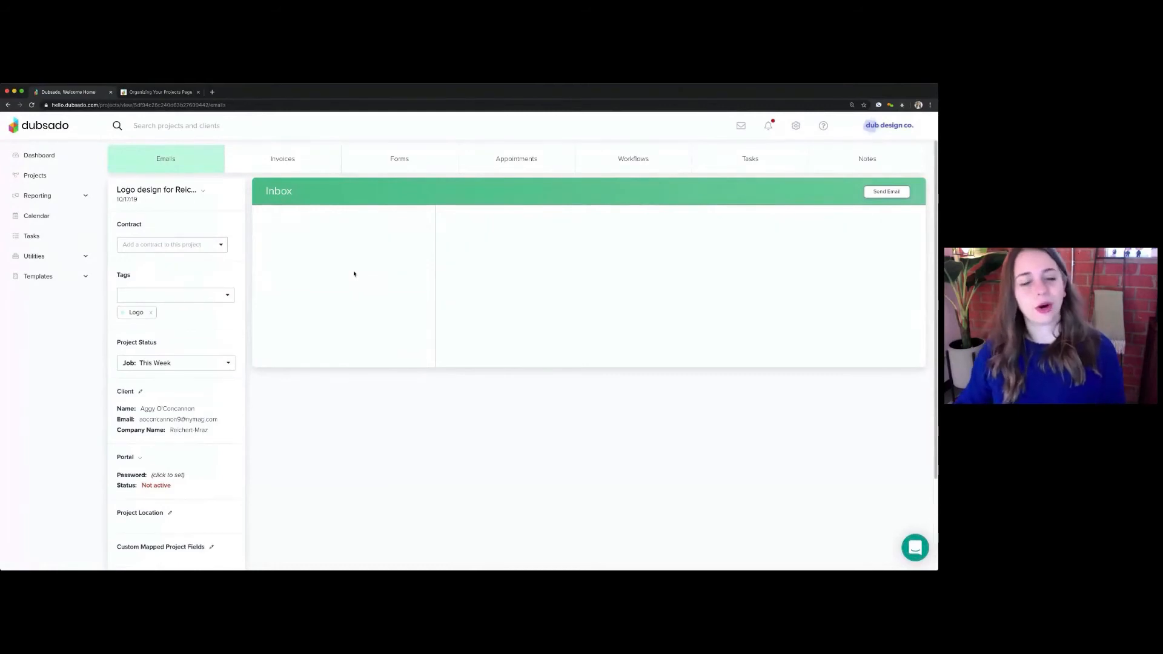
{"action": "left_click", "coordinate": [133, 192]}
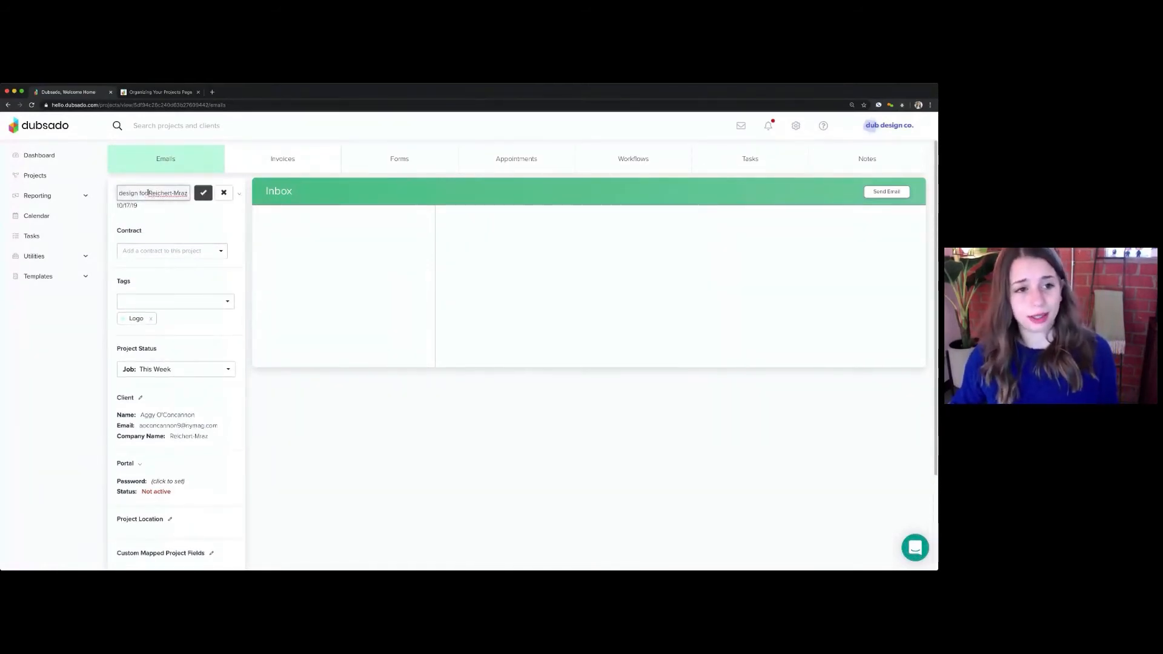
{"action": "triple_click", "coordinate": [148, 193]}
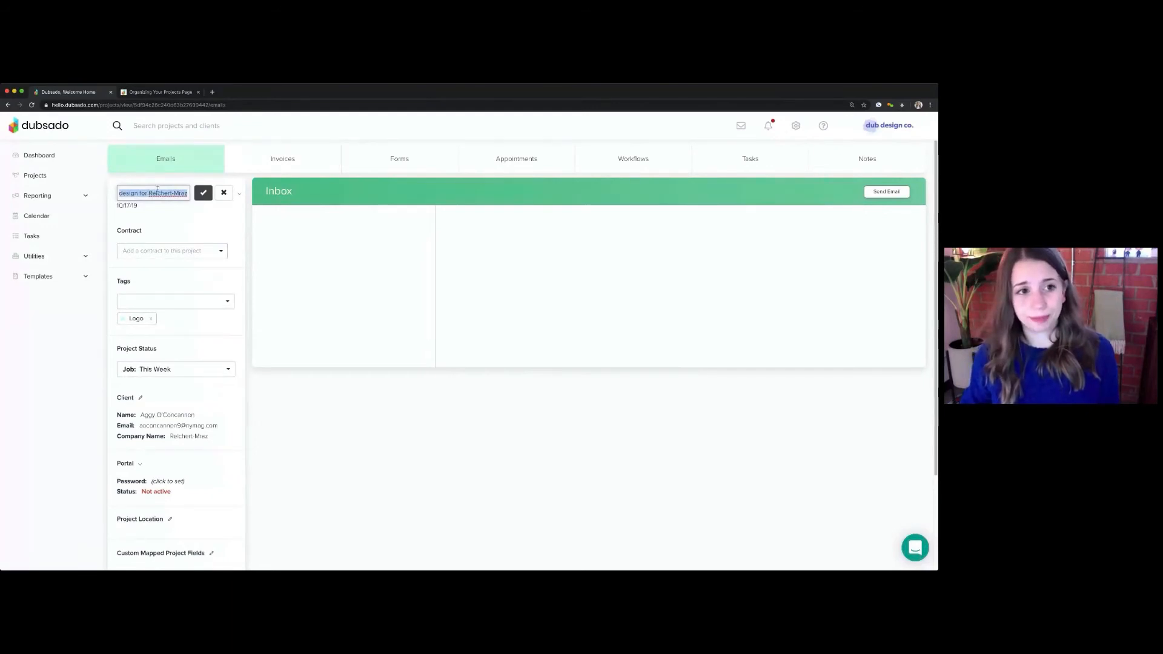
{"action": "left_click", "coordinate": [259, 227]}
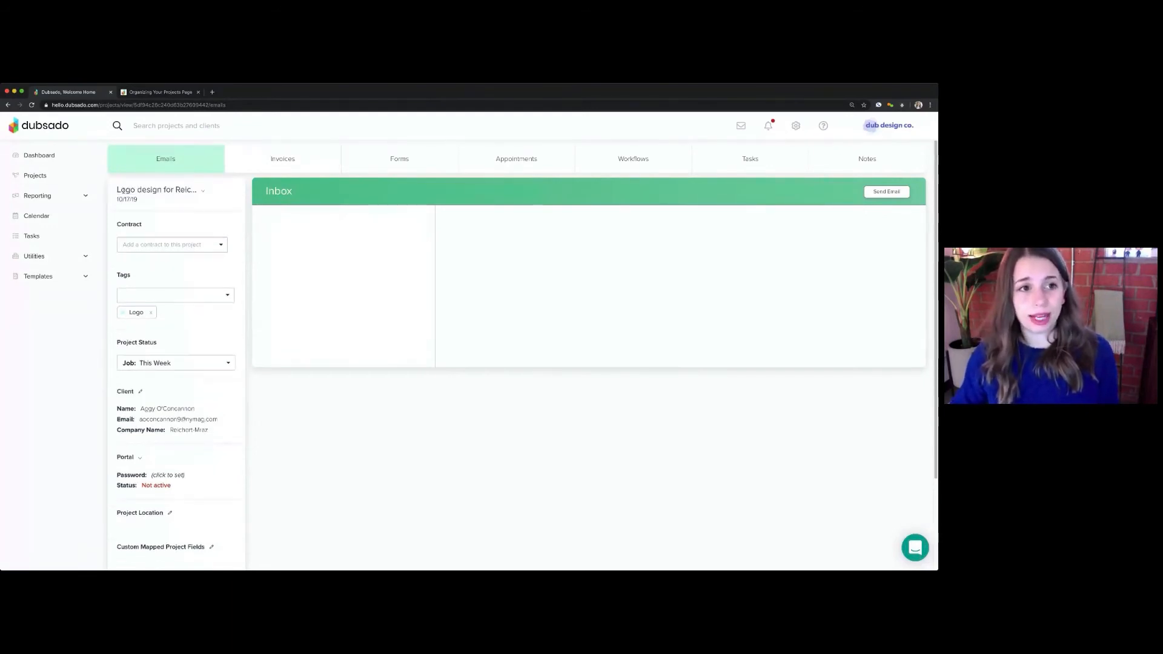
- Go back to the Projects page, sort the This Week jobs by title and search projects and clients for LOGO
{"action": "left_click", "coordinate": [55, 176]}
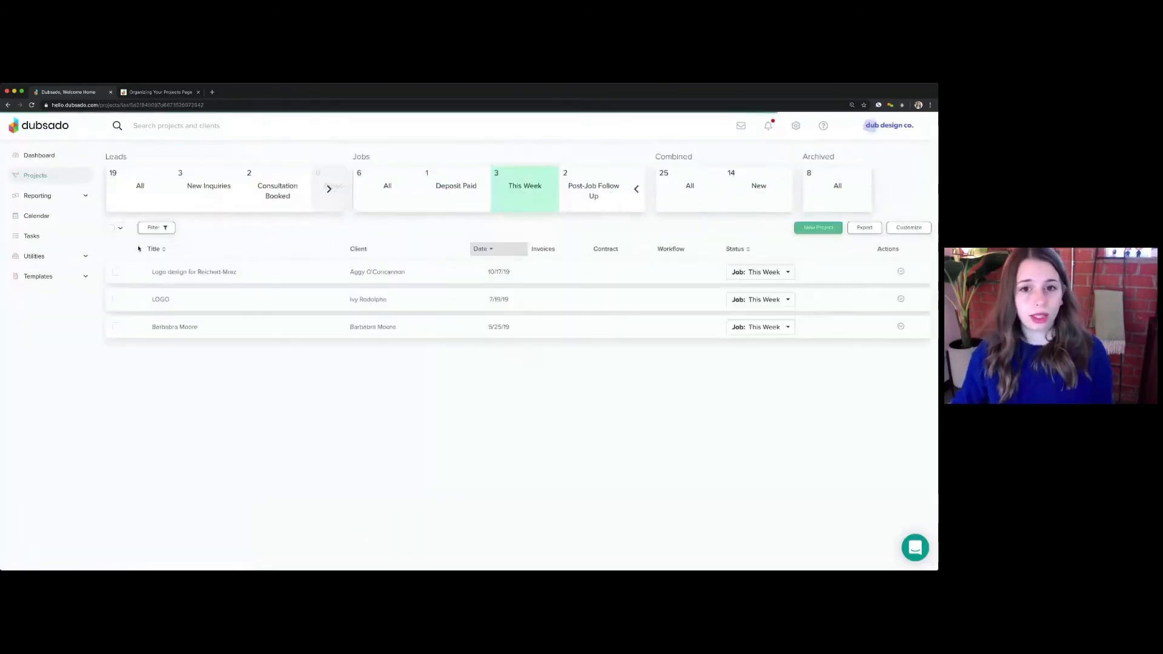
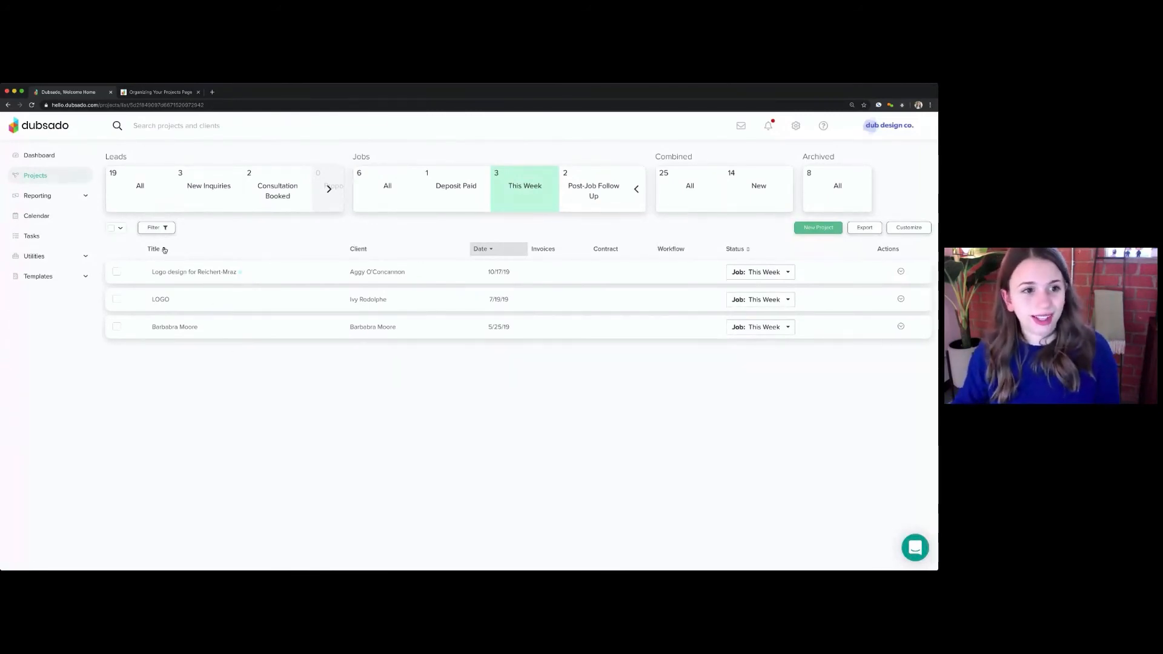
{"action": "left_click", "coordinate": [158, 249]}
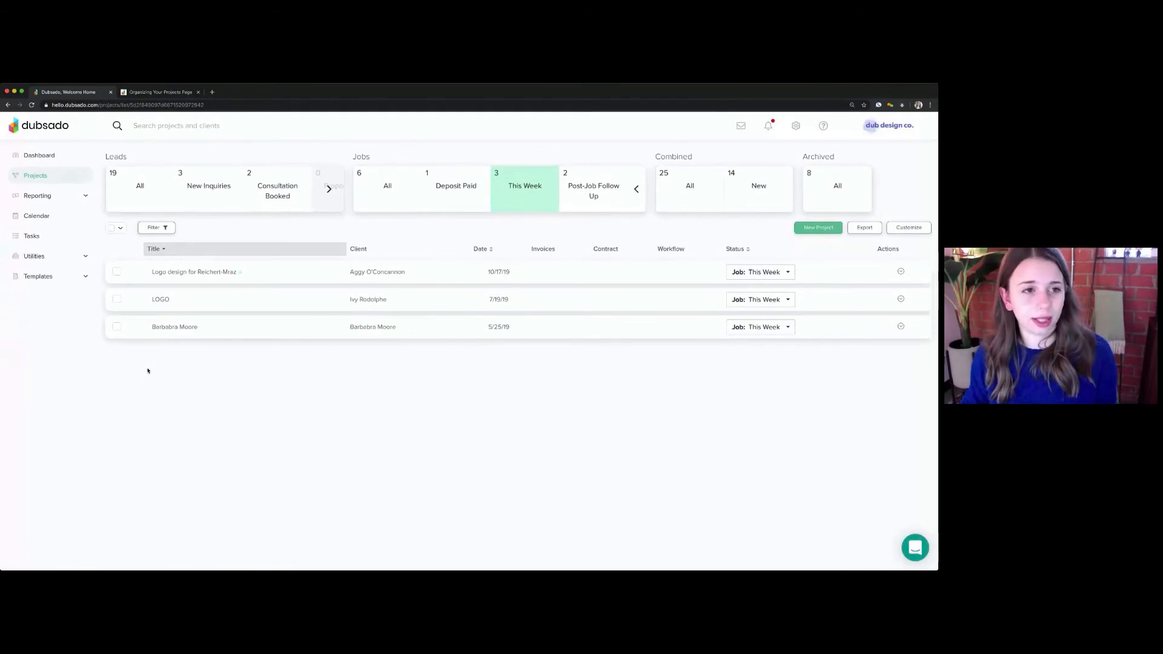
{"action": "left_click", "coordinate": [176, 123]}
{"action": "type", "text": "LOGO"}
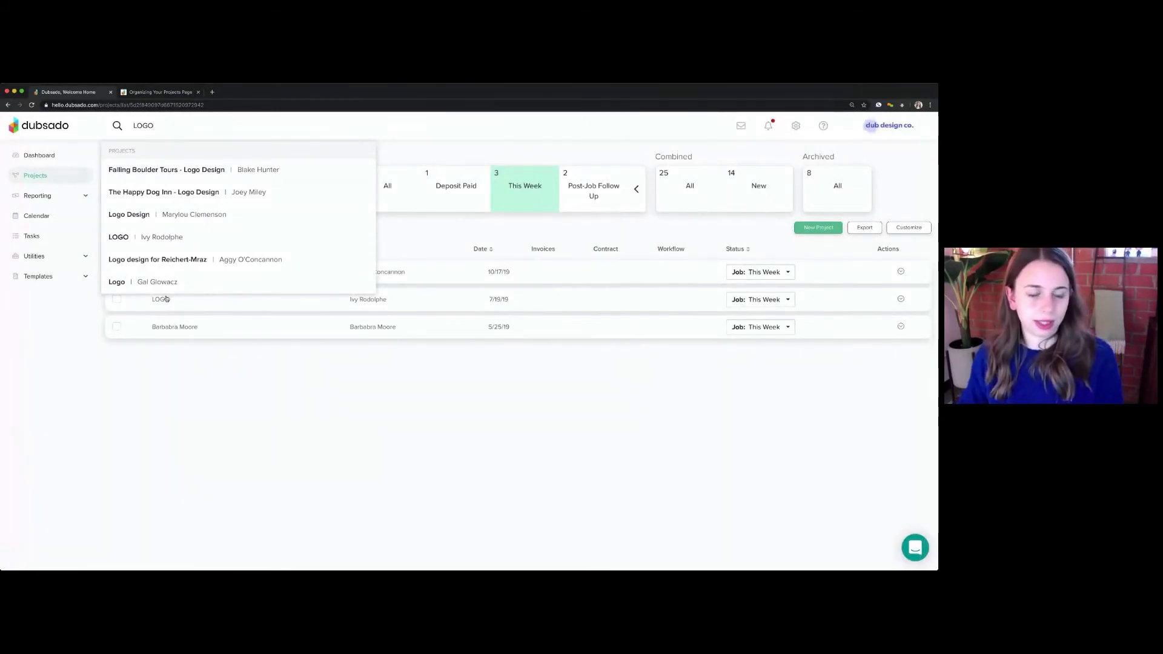
{"action": "left_click", "coordinate": [312, 365]}
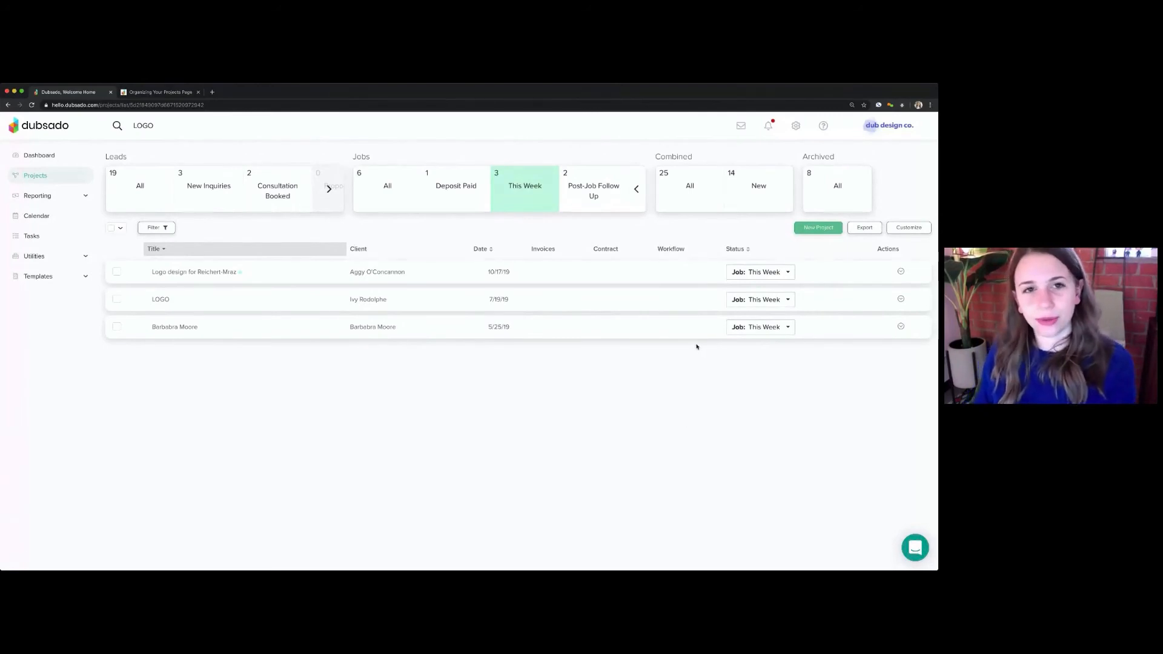
- Open the projects page customization, start editing the columns and enable the Company column
{"action": "left_click", "coordinate": [913, 228]}
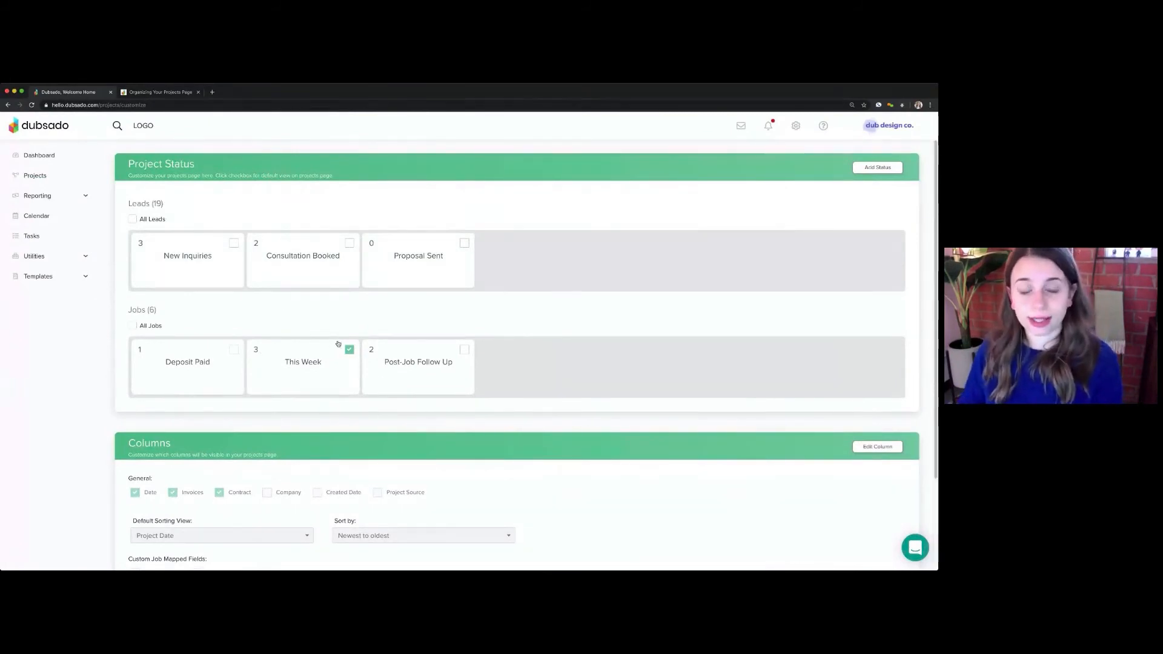
{"action": "scroll", "coordinate": [338, 344], "scroll_direction": "down", "scroll_amount": 2}
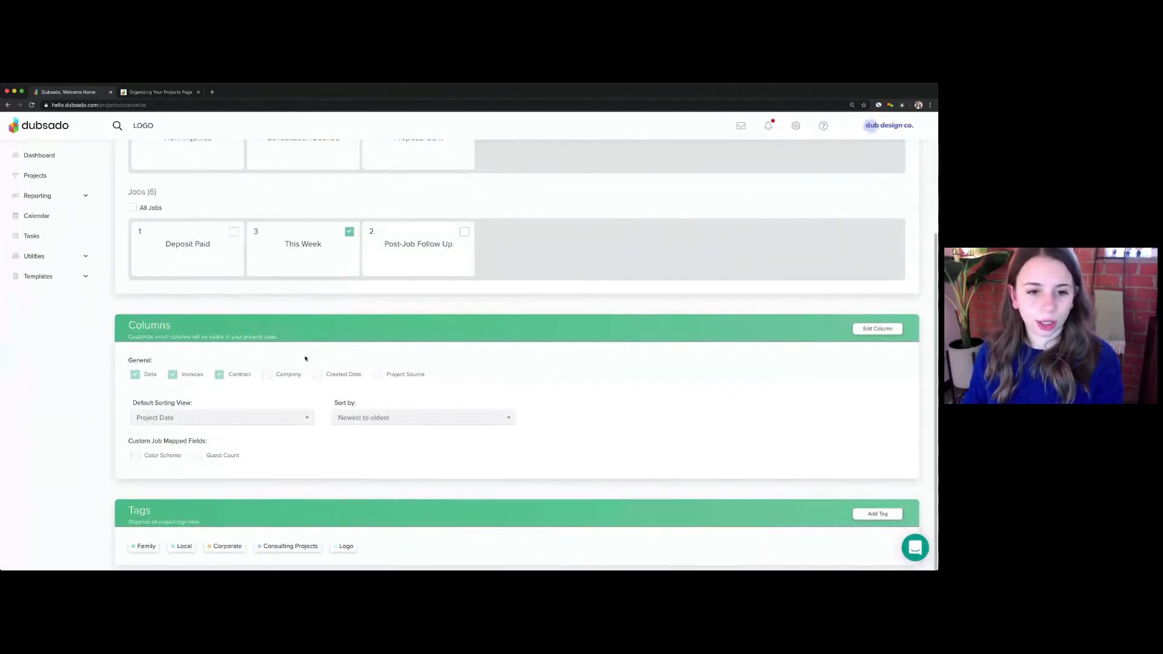
{"action": "left_click", "coordinate": [875, 330]}
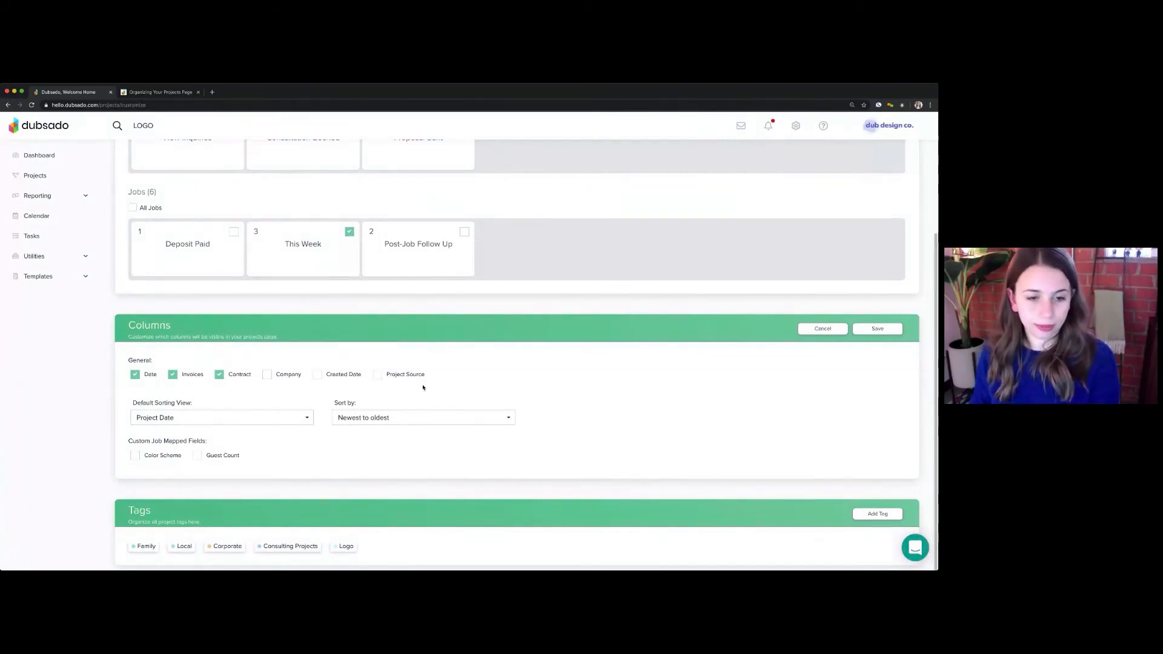
{"action": "left_click", "coordinate": [268, 376]}
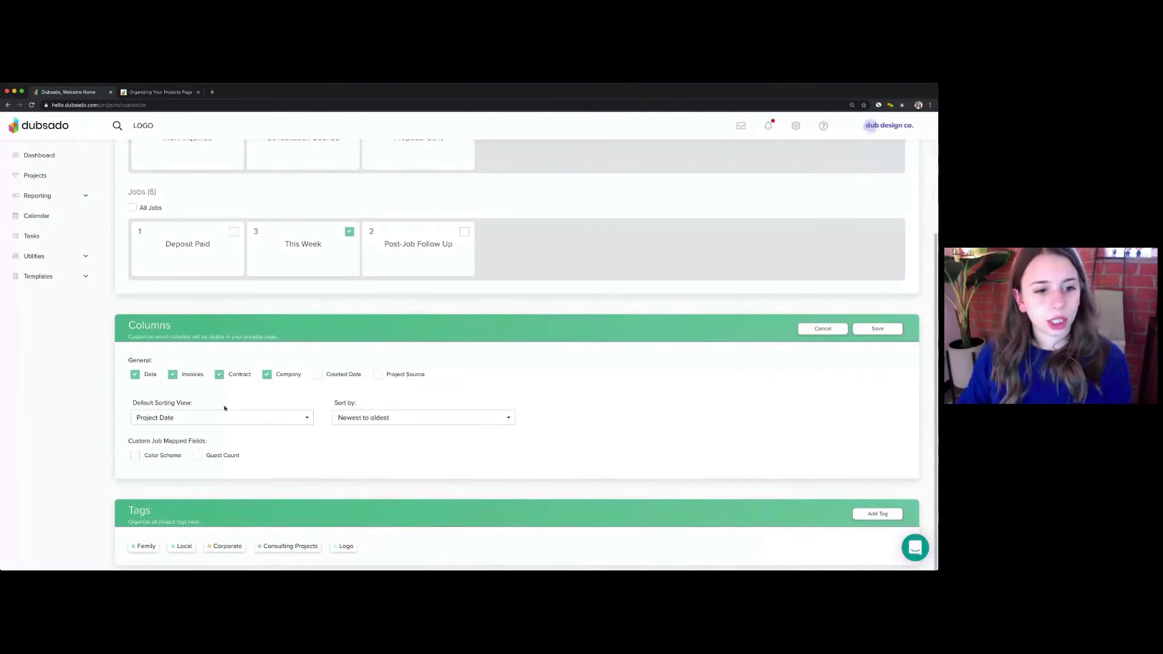
- Keep Project Date as the default sorting view, review the custom job mapped fields and save the column settings
{"action": "triple_click", "coordinate": [138, 403]}
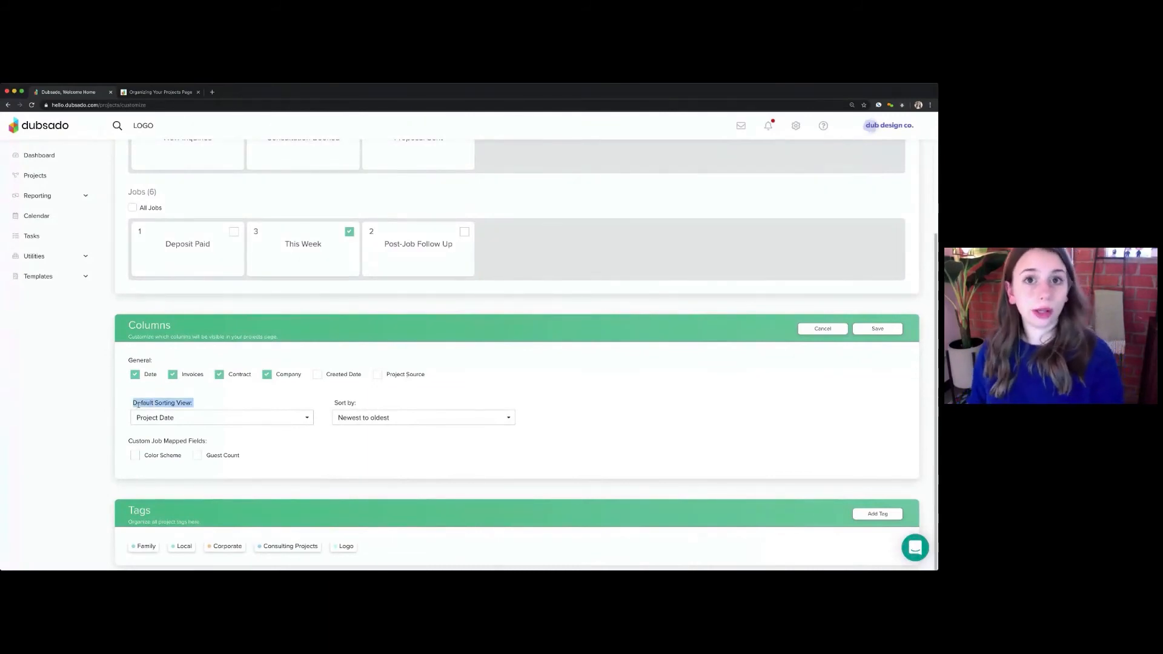
{"action": "left_click", "coordinate": [182, 413]}
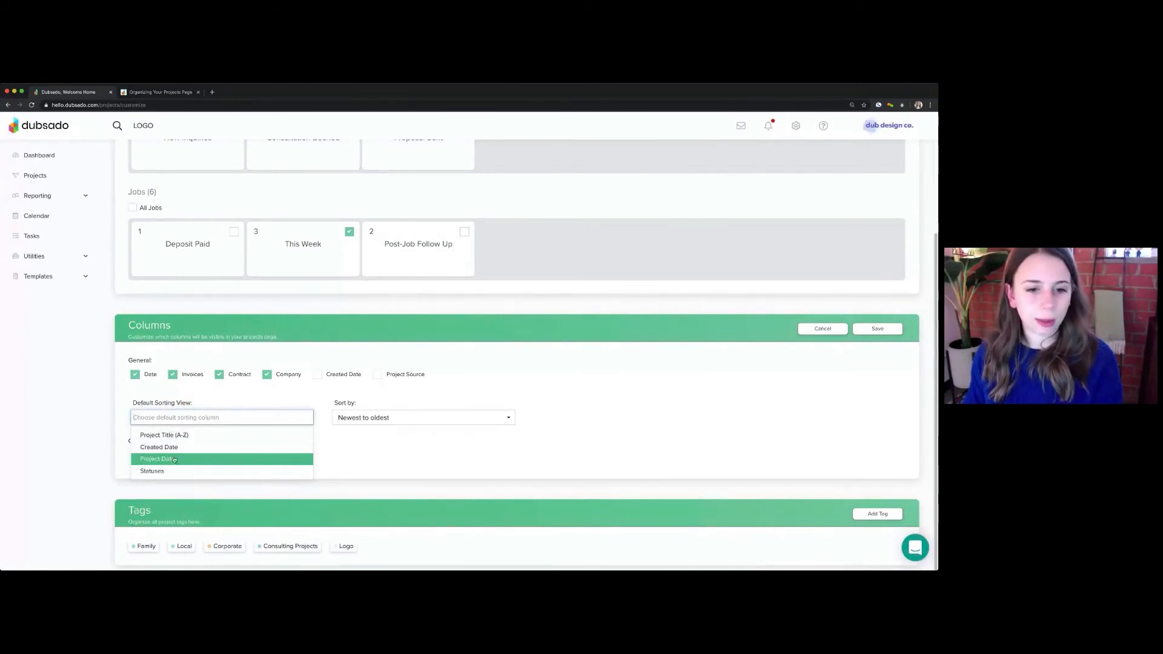
{"action": "key", "text": "Return"}
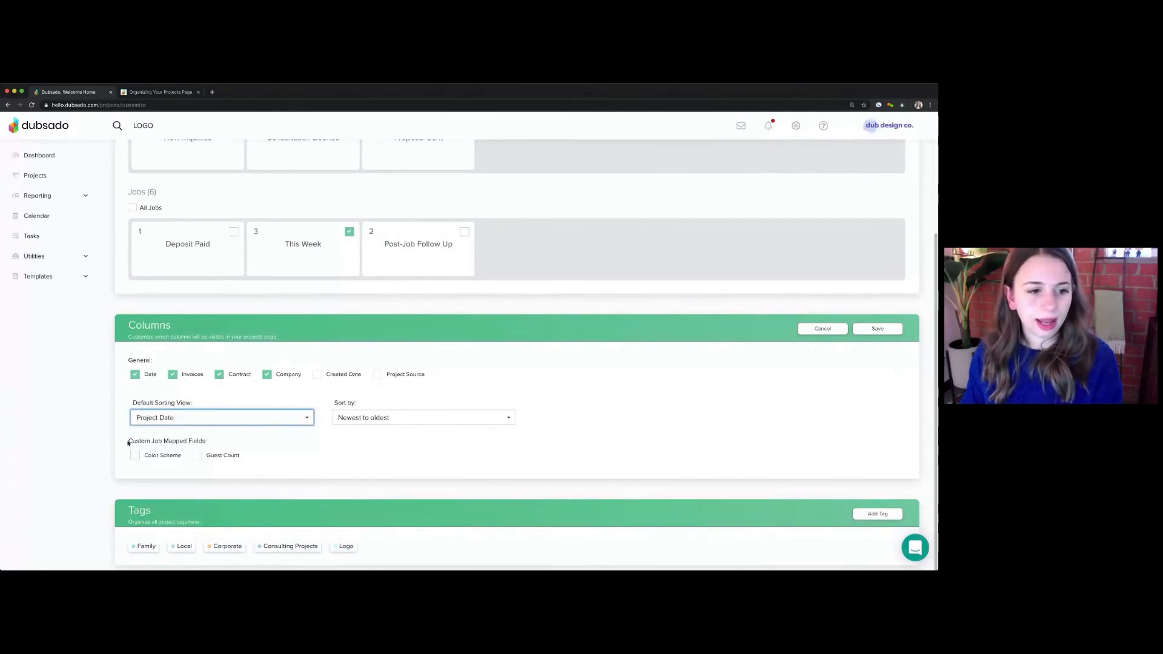
{"action": "left_click_drag", "start_coordinate": [127, 440], "coordinate": [182, 441]}
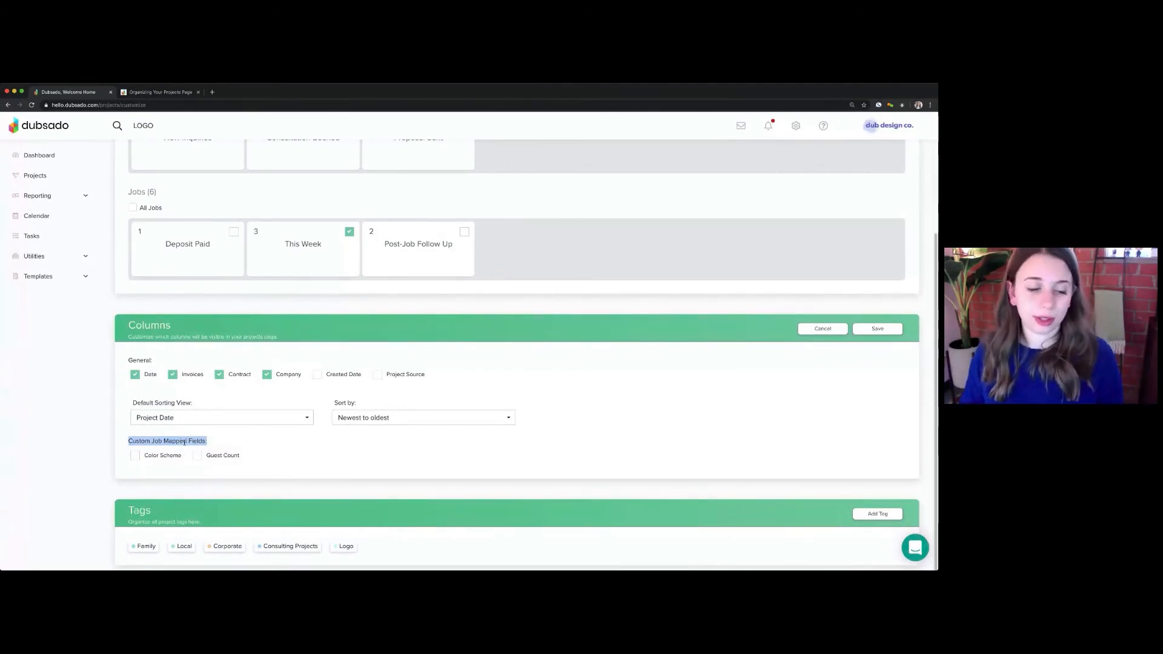
{"action": "left_click", "coordinate": [182, 440]}
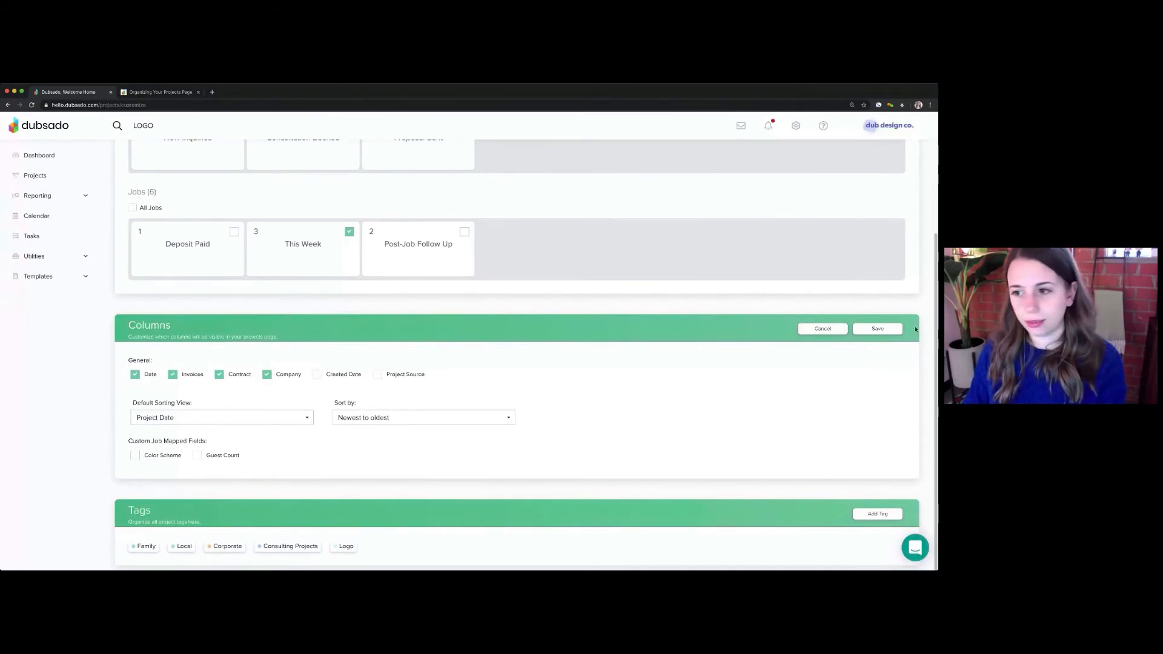
{"action": "left_click", "coordinate": [890, 333]}
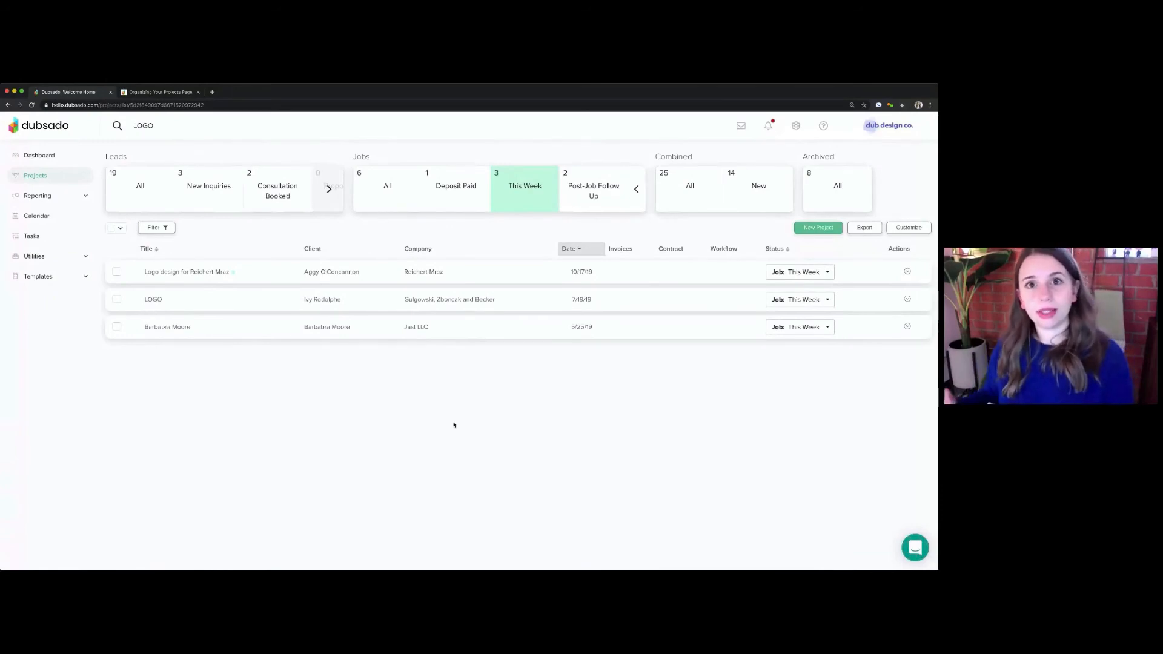
- Switch to the Notion guide and read its How to Stay Organized section on project statuses
{"action": "left_click", "coordinate": [161, 93]}
{"action": "scroll", "coordinate": [310, 230], "scroll_direction": "down", "scroll_amount": 5}
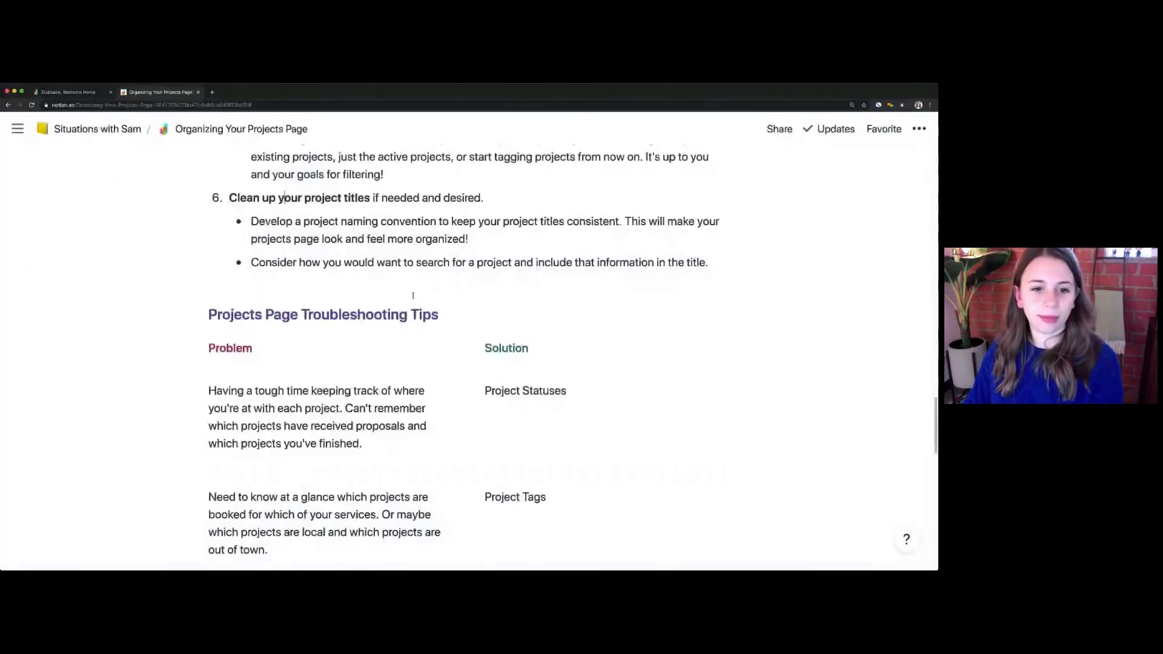
{"action": "scroll", "coordinate": [411, 294], "scroll_direction": "down", "scroll_amount": 8}
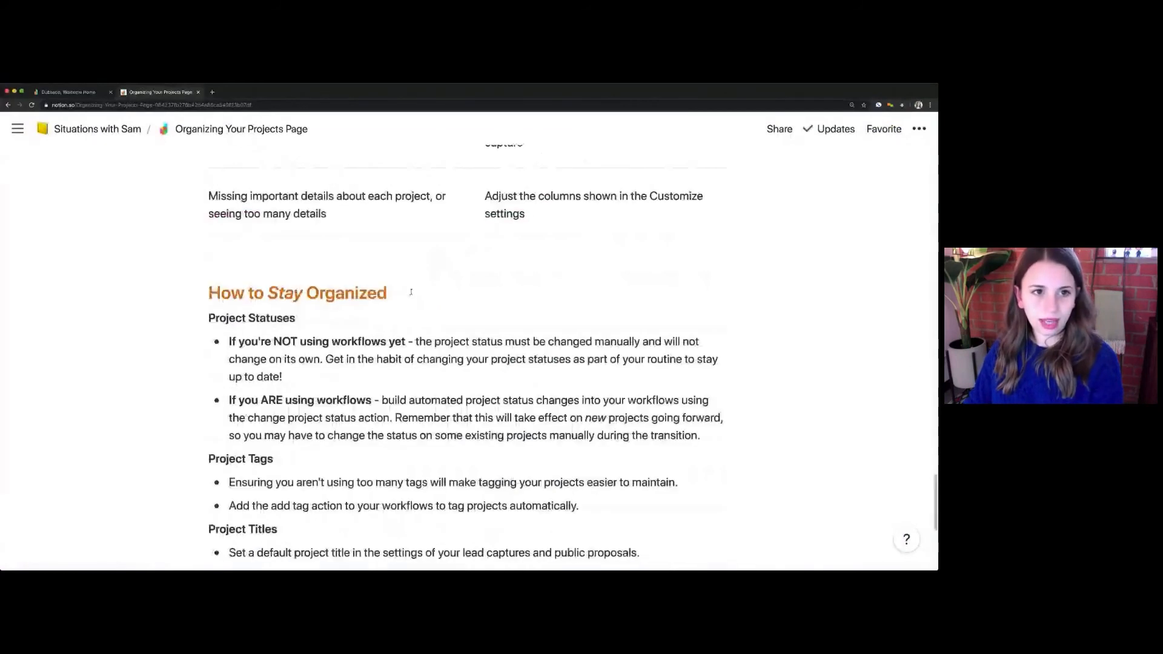
{"action": "scroll", "coordinate": [410, 293], "scroll_direction": "down", "scroll_amount": 3}
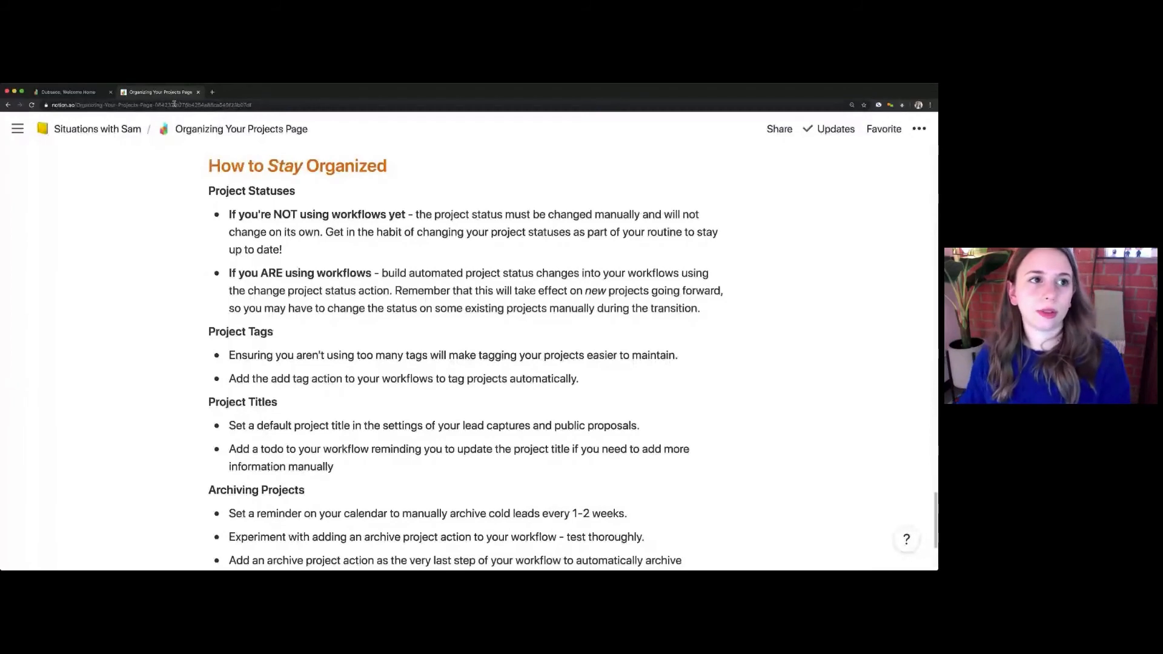
- Return to Dubsado and view the status options for the Logo design for Reichert-Mraz project without changing its status
{"action": "left_click", "coordinate": [88, 91]}
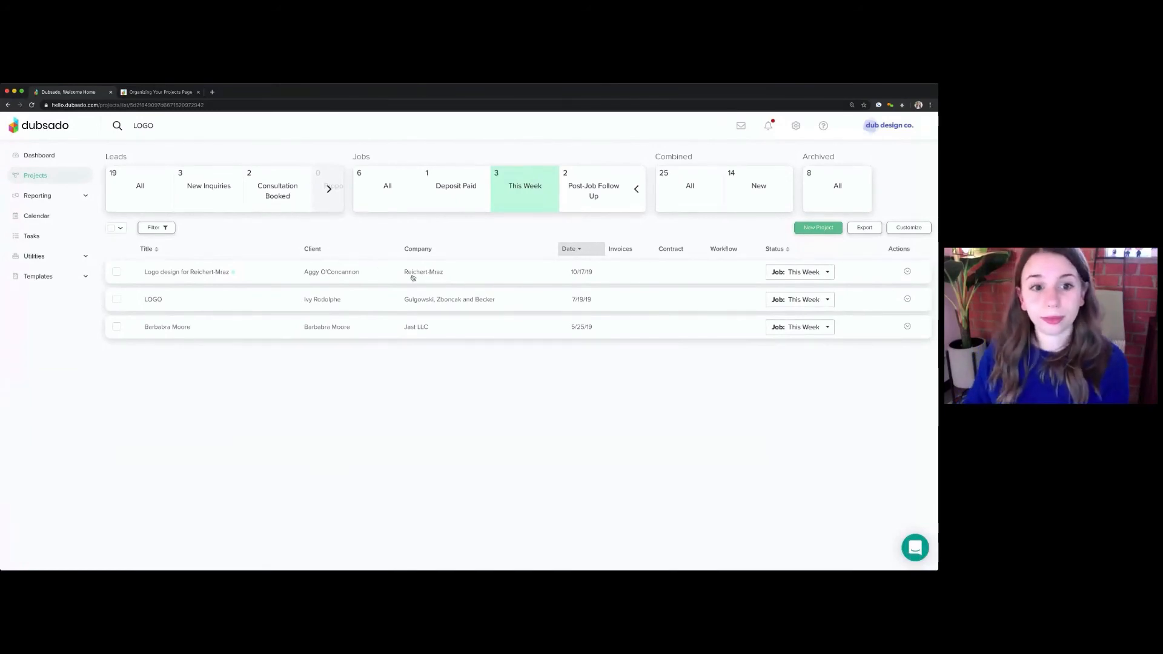
{"action": "left_click", "coordinate": [814, 274]}
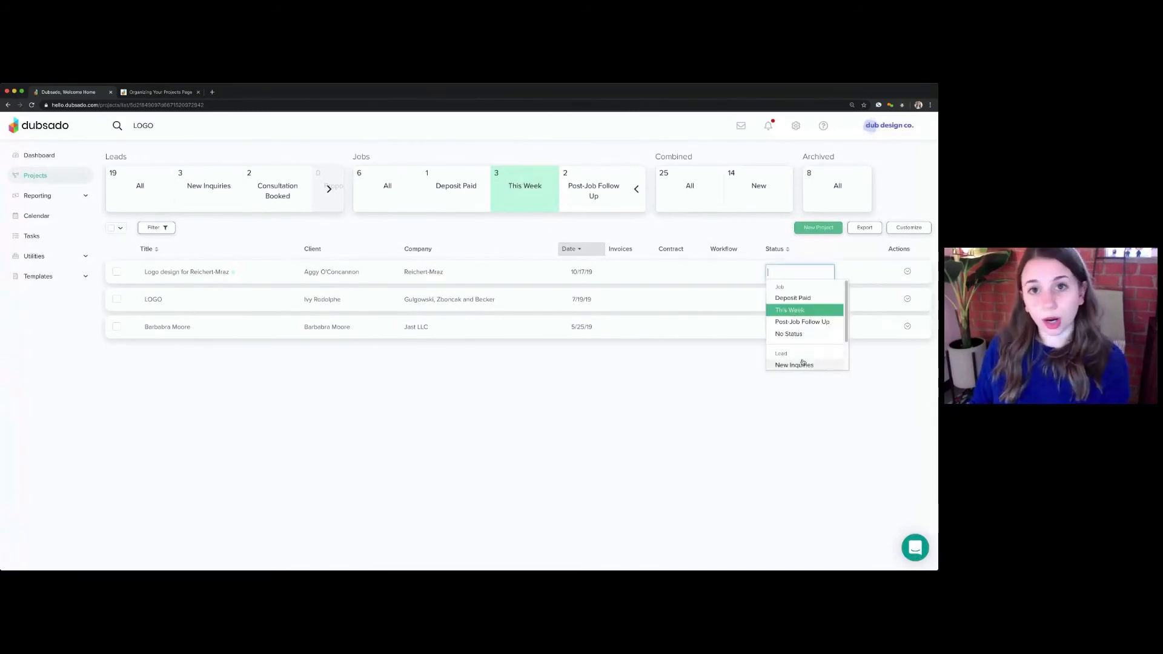
{"action": "left_click", "coordinate": [754, 392]}
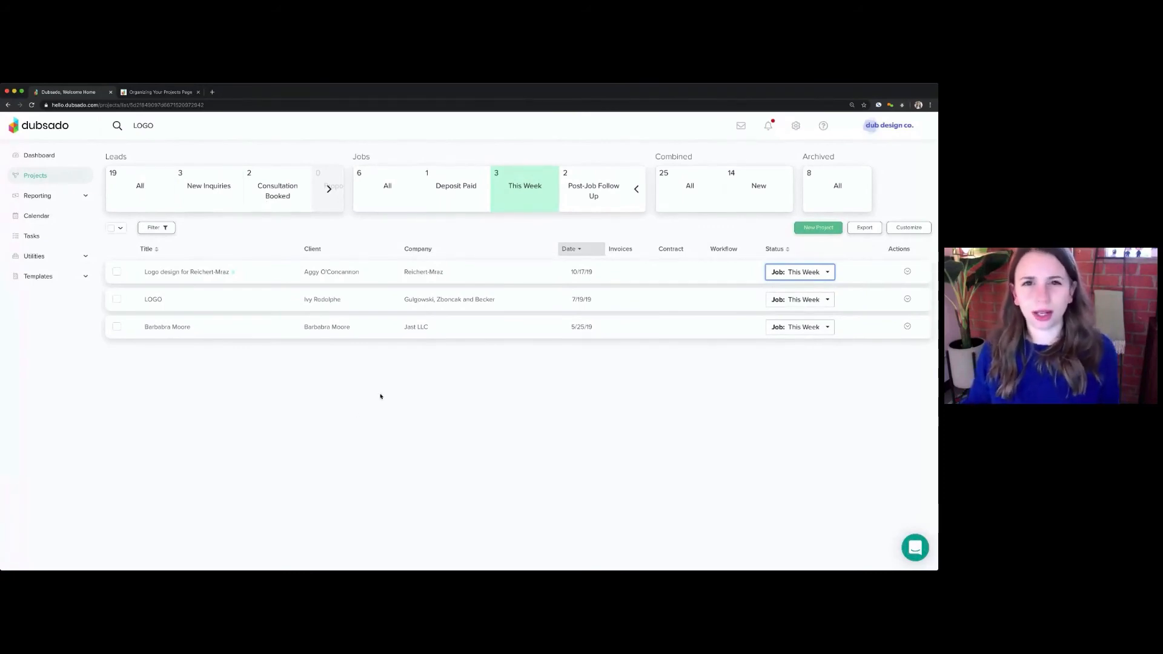
- Add a Change Project Status action that sets Lead: Proposal Sent after all previous actions complete to the Send Custom Proposal workflow
{"action": "left_click", "coordinate": [72, 280]}
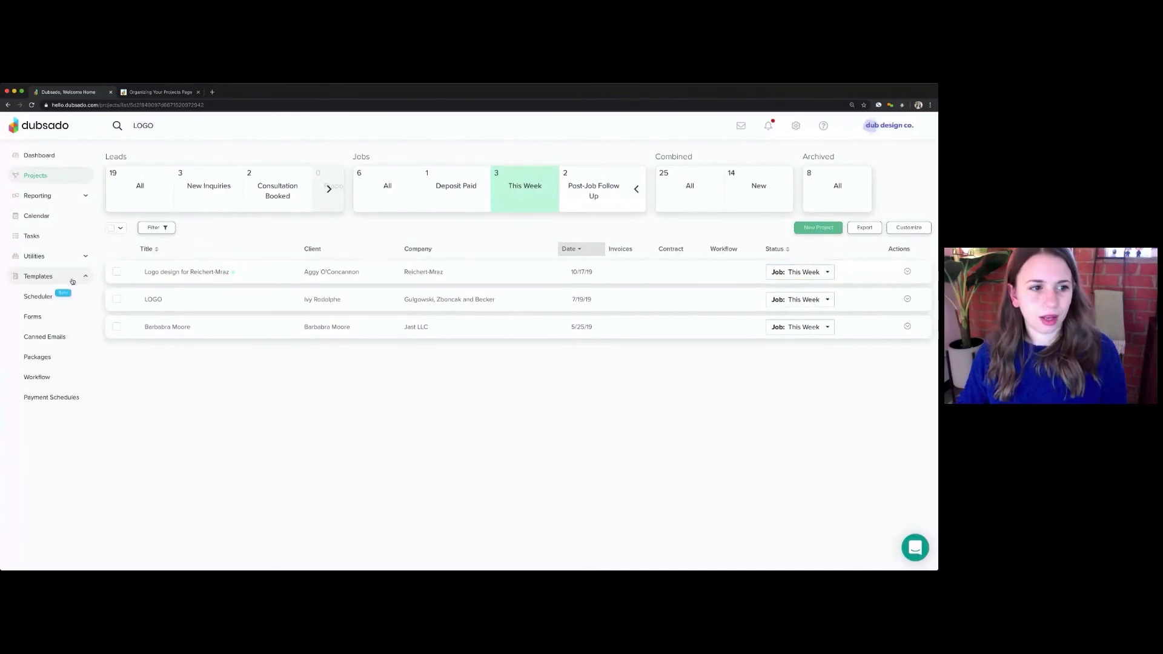
{"action": "left_click", "coordinate": [34, 377]}
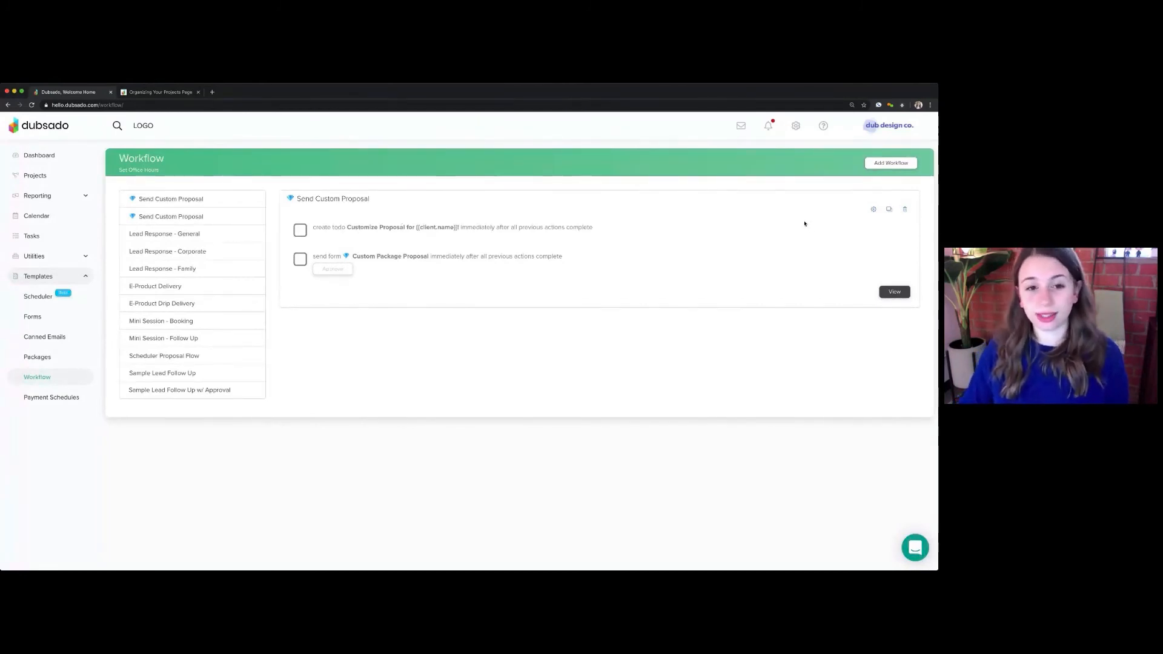
{"action": "left_click", "coordinate": [470, 285]}
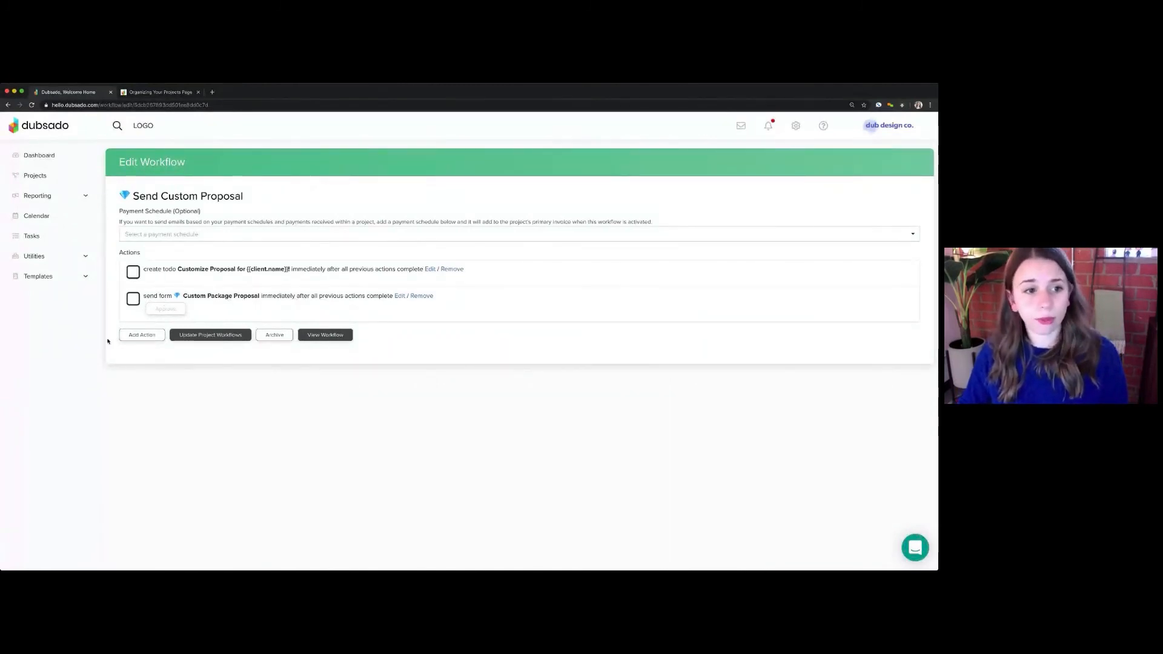
{"action": "left_click", "coordinate": [141, 334]}
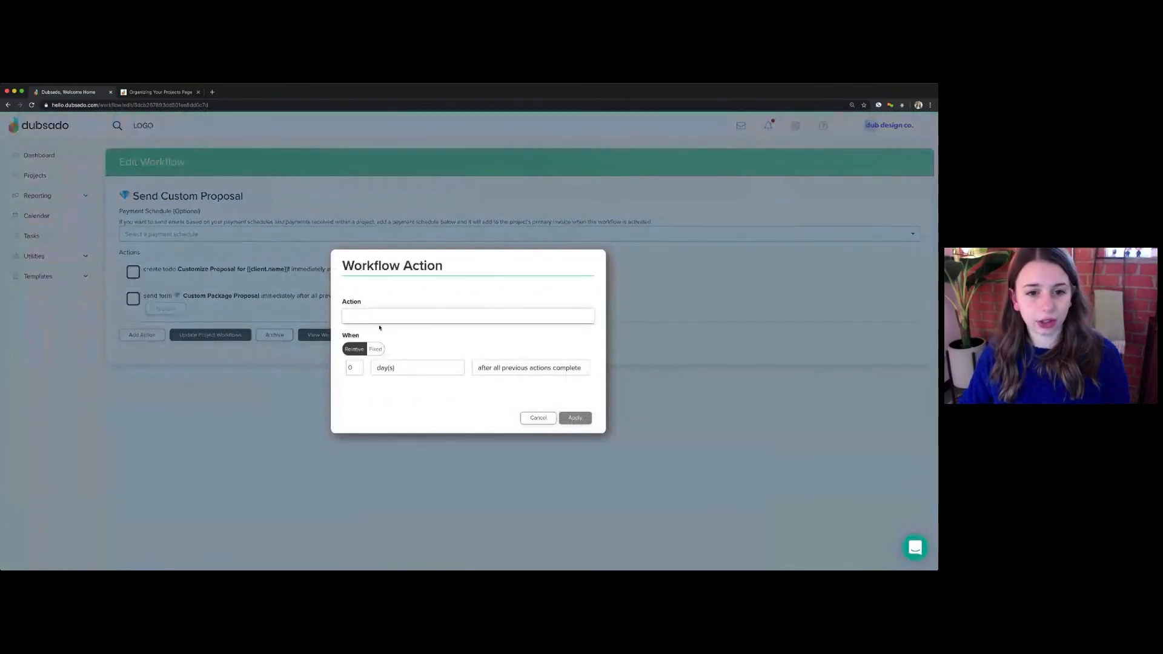
{"action": "left_click", "coordinate": [406, 327]}
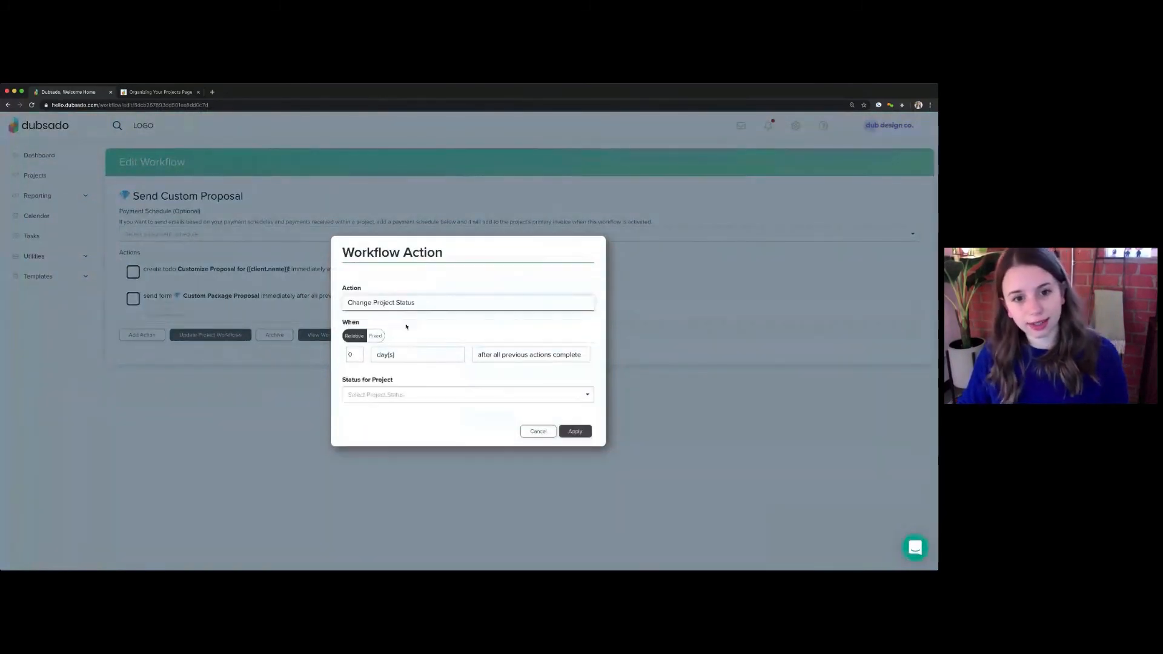
{"action": "left_click", "coordinate": [396, 394]}
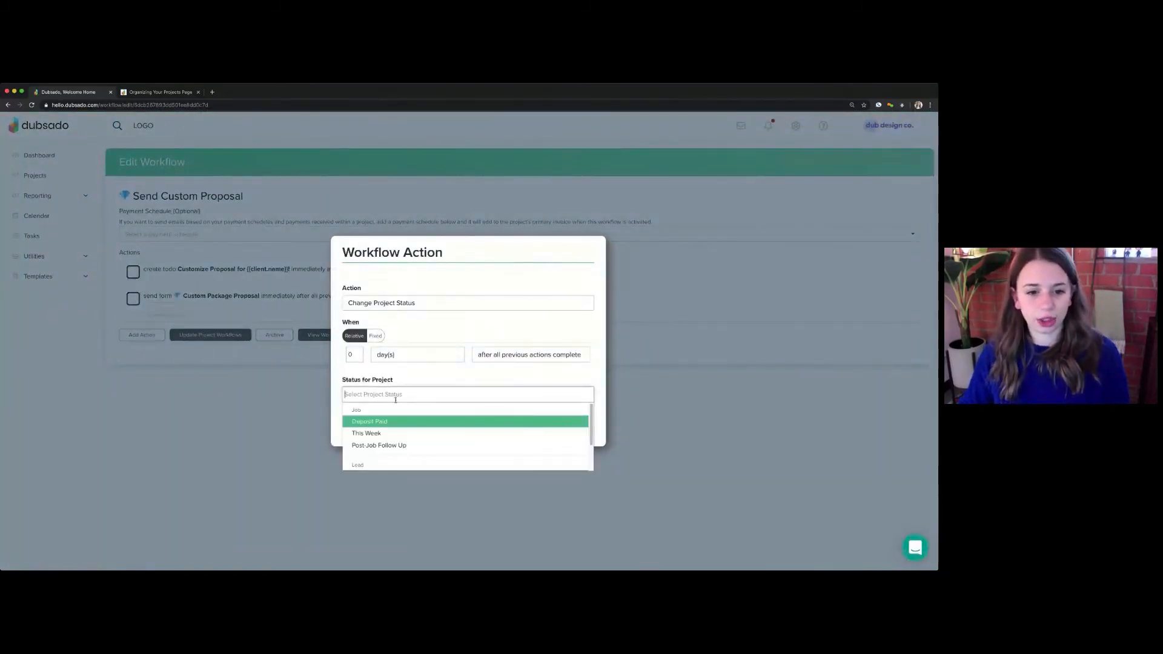
{"action": "scroll", "coordinate": [393, 445], "scroll_direction": "down", "scroll_amount": 3}
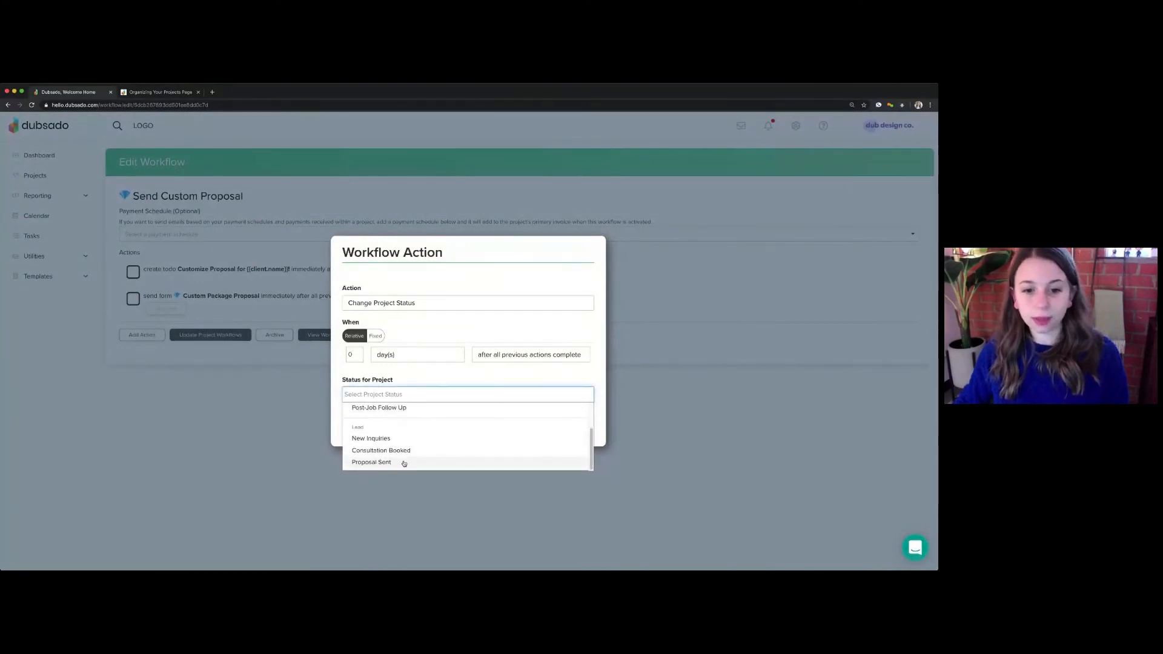
{"action": "left_click", "coordinate": [403, 463]}
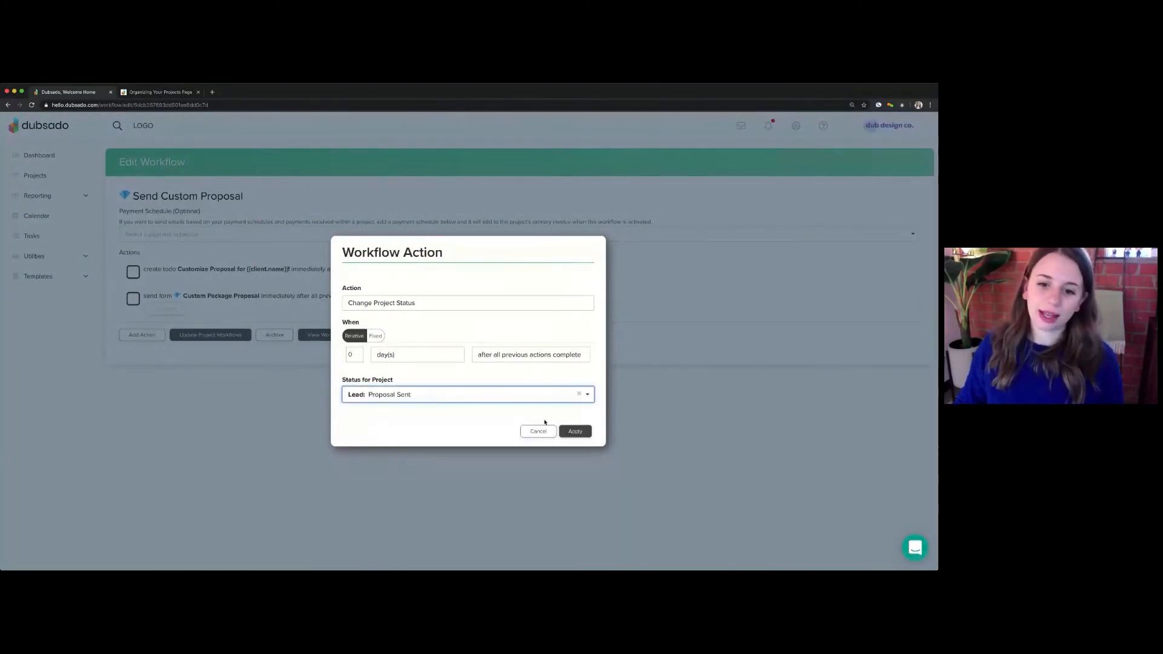
{"action": "left_click", "coordinate": [575, 431]}
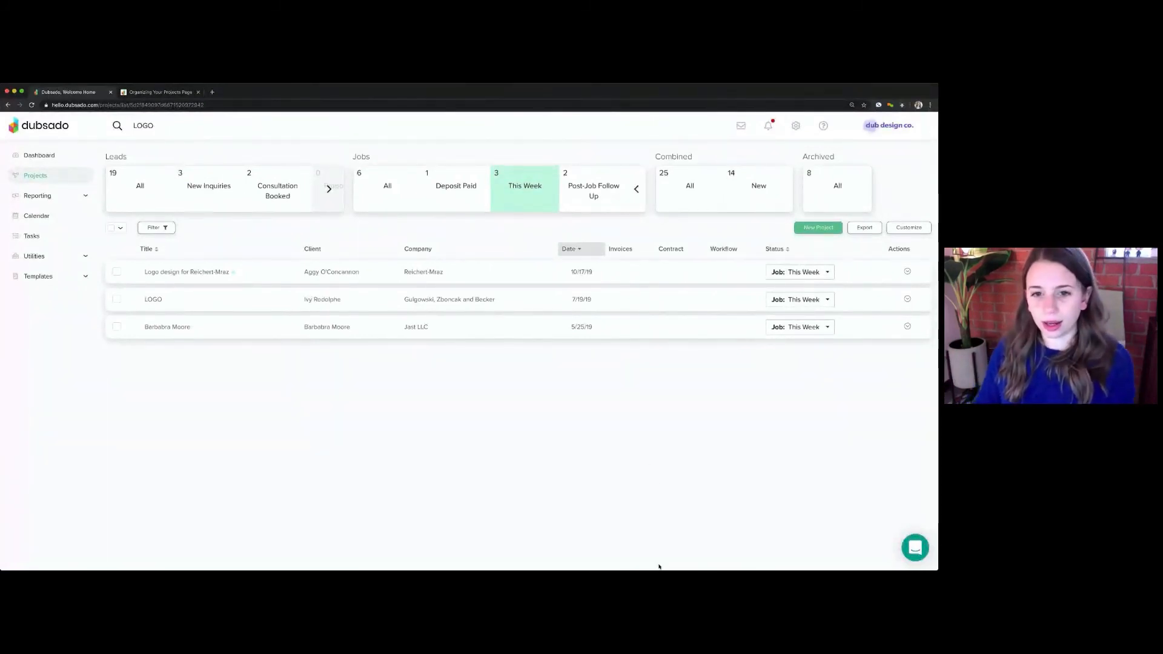
- Check the Notion guide's advice on project tags and reopen the Send Custom Proposal workflow for editing in Dubsado
{"action": "left_click", "coordinate": [159, 95]}
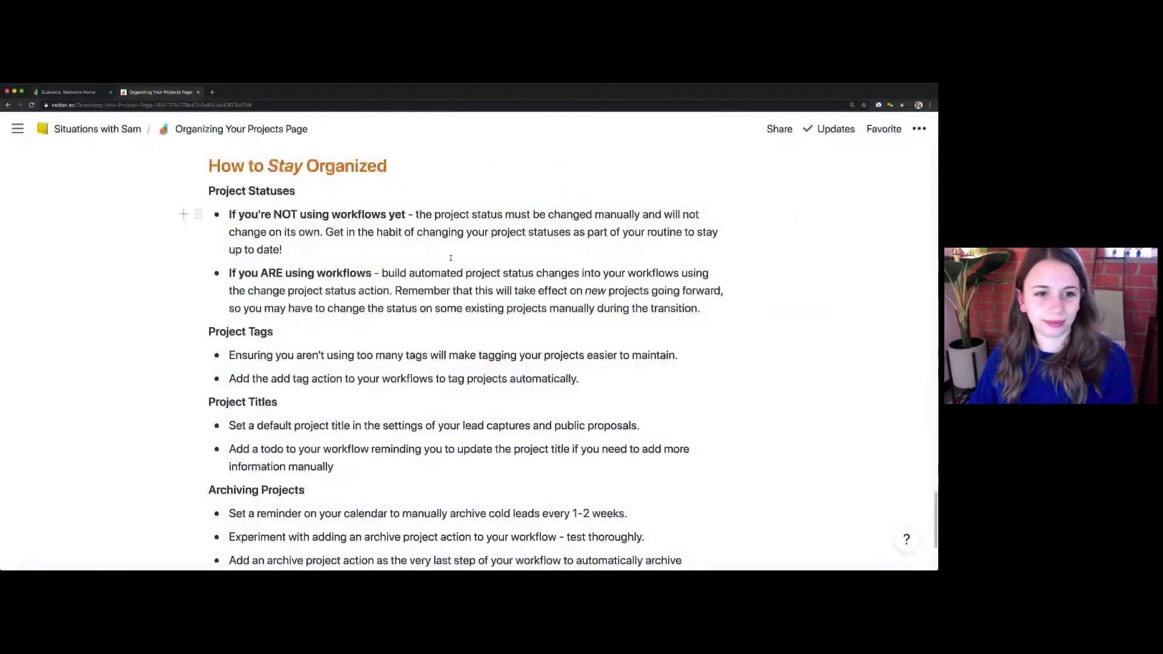
{"action": "scroll", "coordinate": [450, 258], "scroll_direction": "down", "scroll_amount": 3}
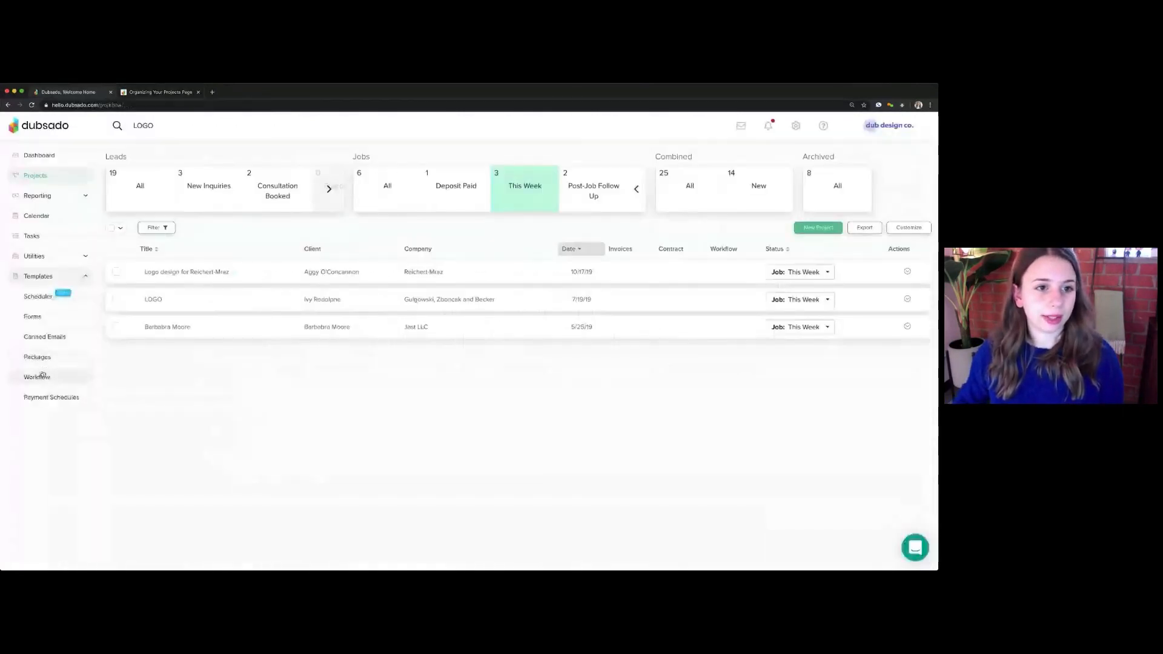
{"action": "left_click", "coordinate": [38, 377]}
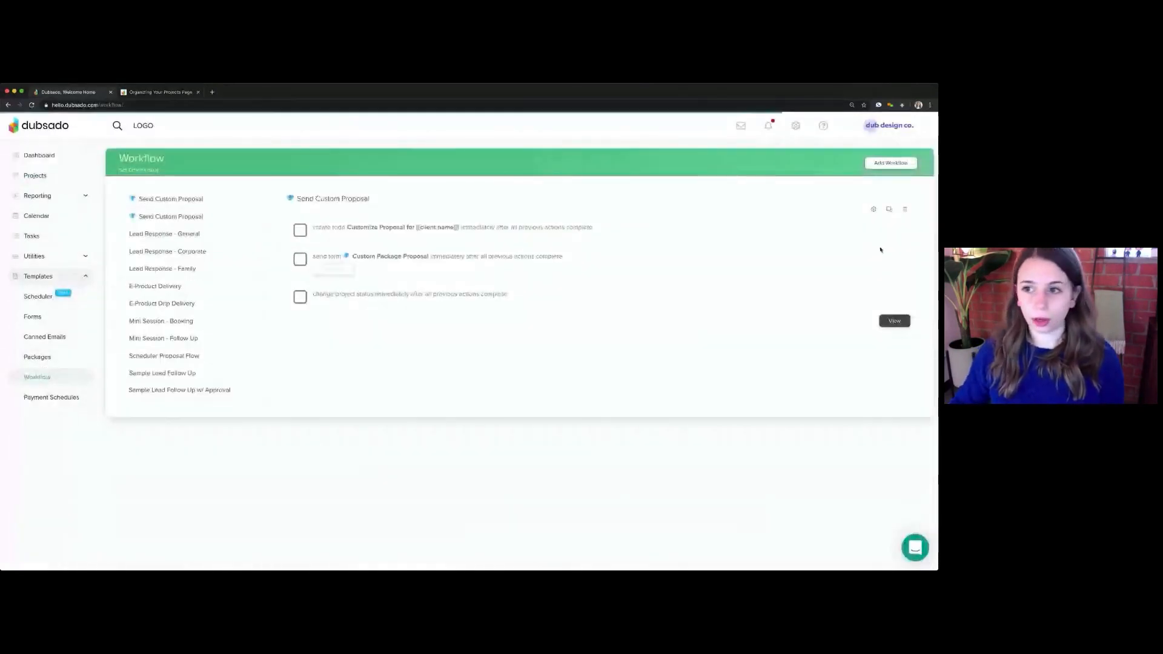
{"action": "left_click", "coordinate": [894, 320]}
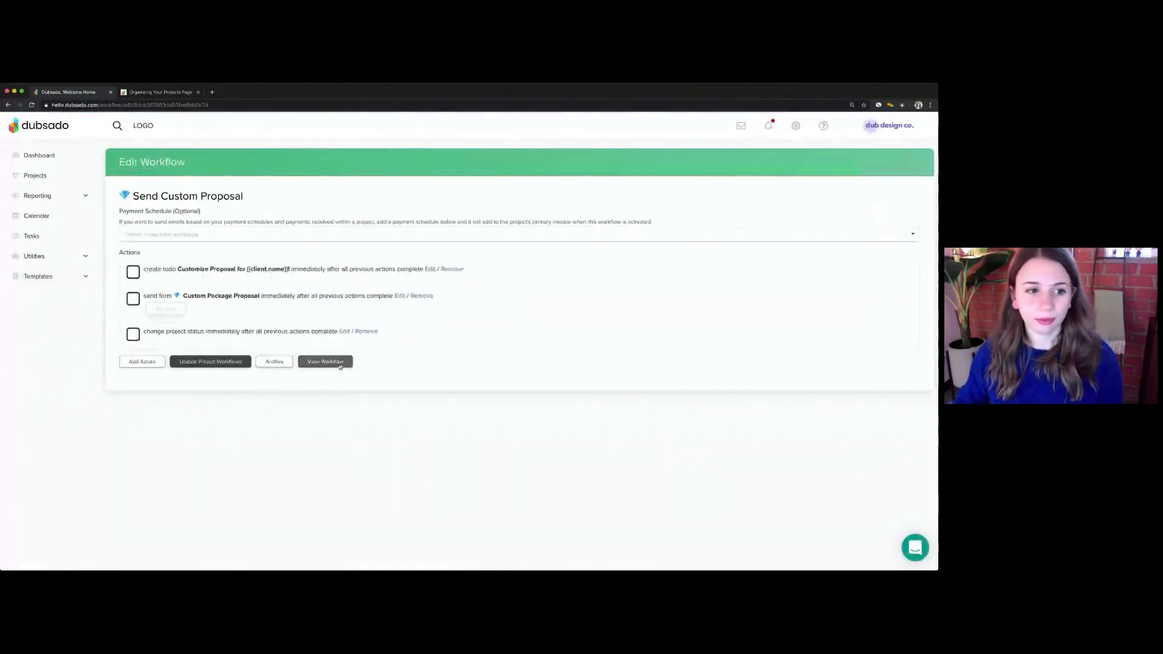
- Add an Add Tag action with the Logo tag to the workflow and move it to the start of the action list
{"action": "left_click", "coordinate": [142, 362]}
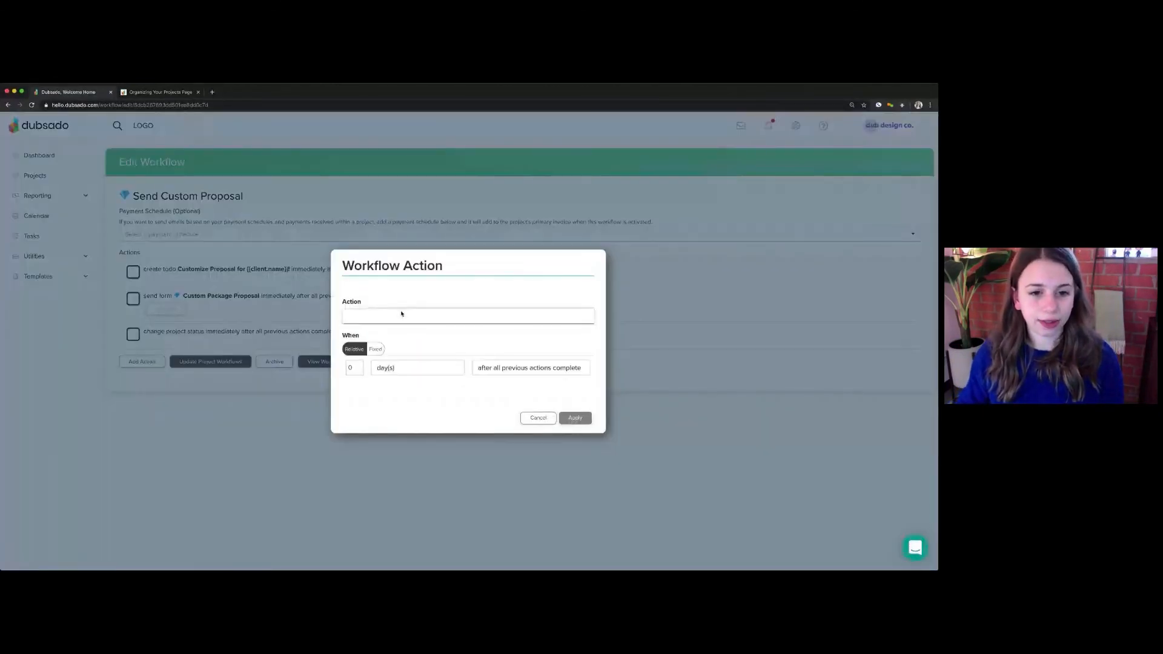
{"action": "left_click", "coordinate": [368, 335]}
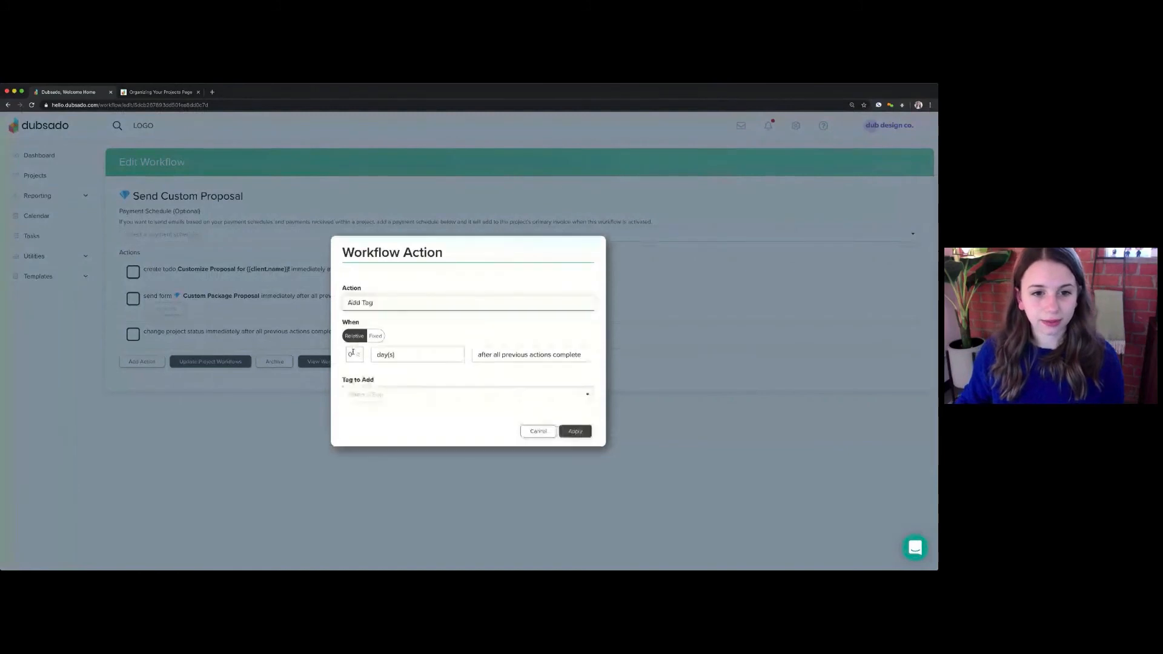
{"action": "left_click", "coordinate": [391, 392]}
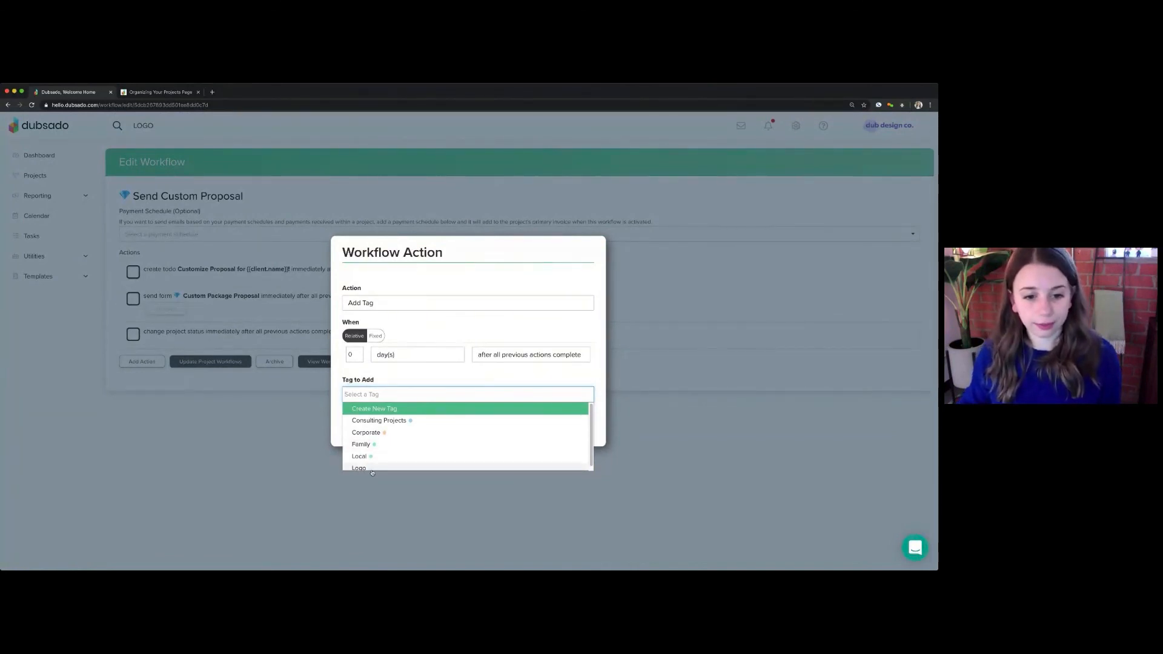
{"action": "left_click", "coordinate": [387, 444]}
{"action": "left_click", "coordinate": [575, 442]}
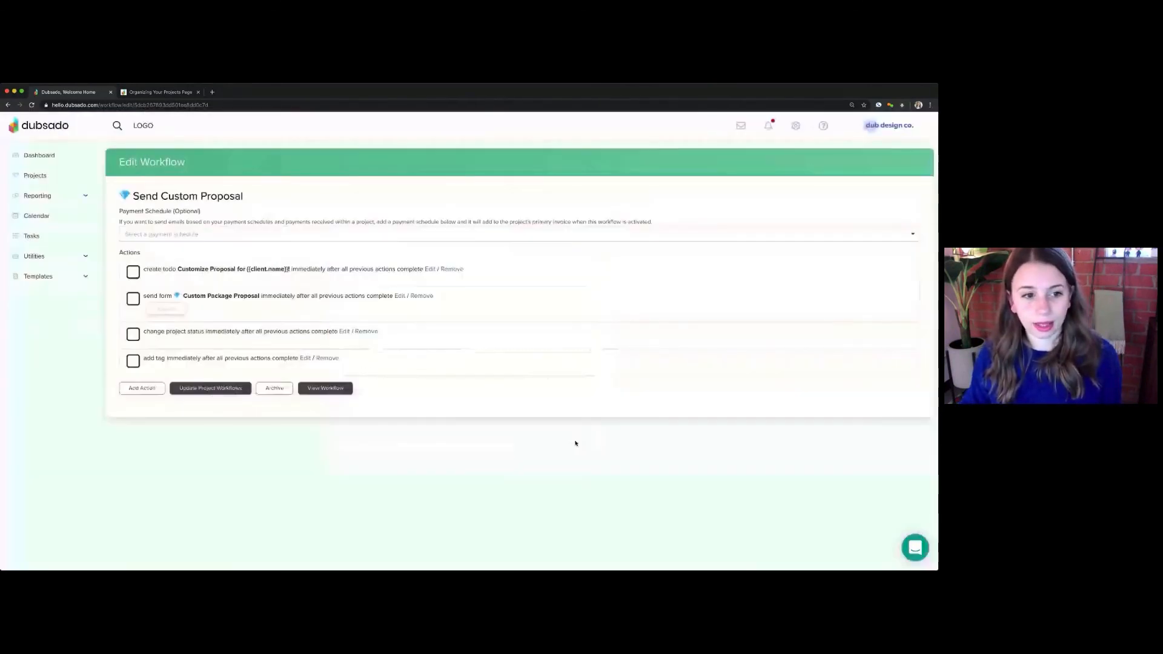
{"action": "left_click_drag", "start_coordinate": [194, 360], "coordinate": [225, 269]}
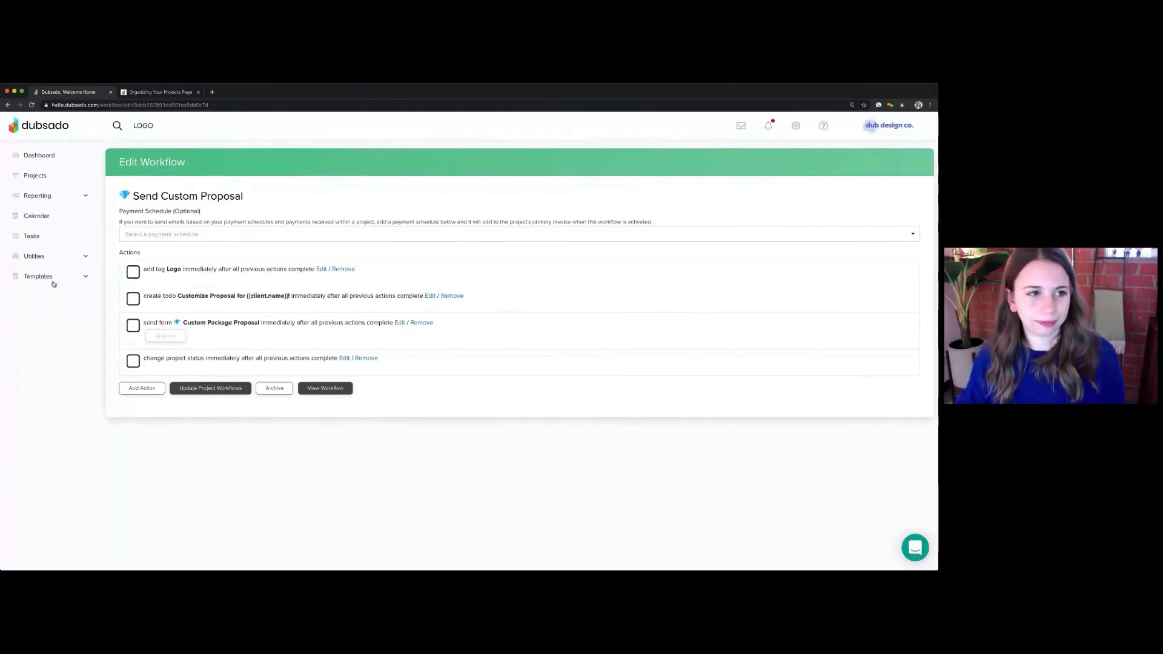
- Check the Notion guide's advice on project titles and open the settings of the Contact Me lead capture form in Dubsado
{"action": "left_click", "coordinate": [183, 92]}
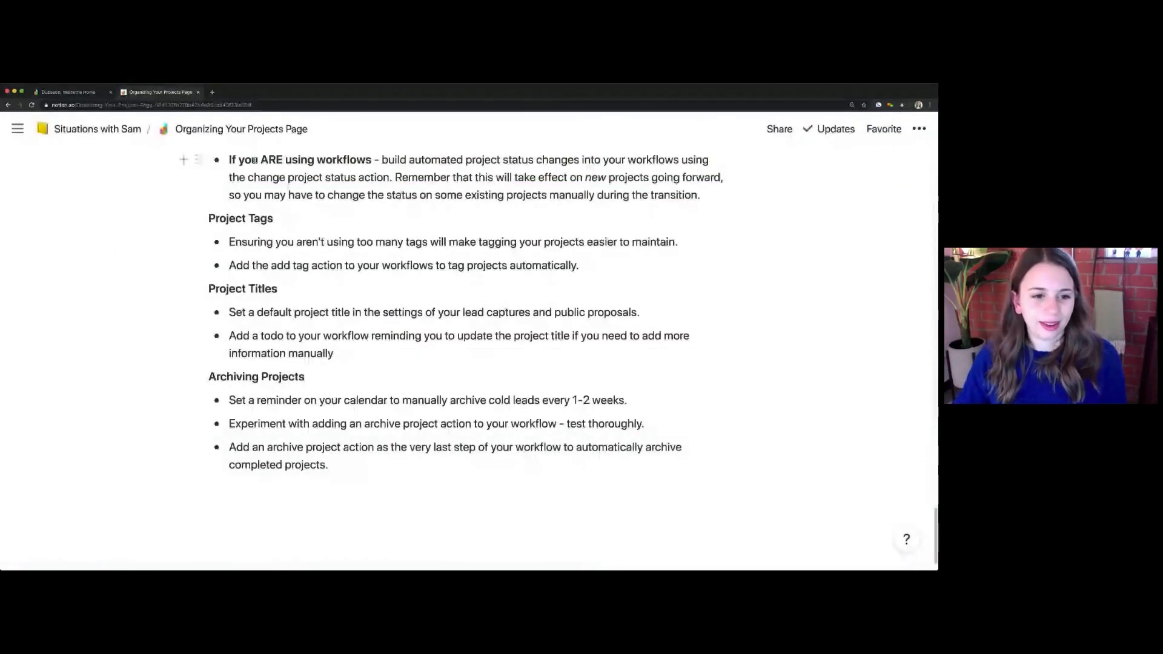
{"action": "scroll", "coordinate": [292, 334], "scroll_direction": "down", "scroll_amount": 1}
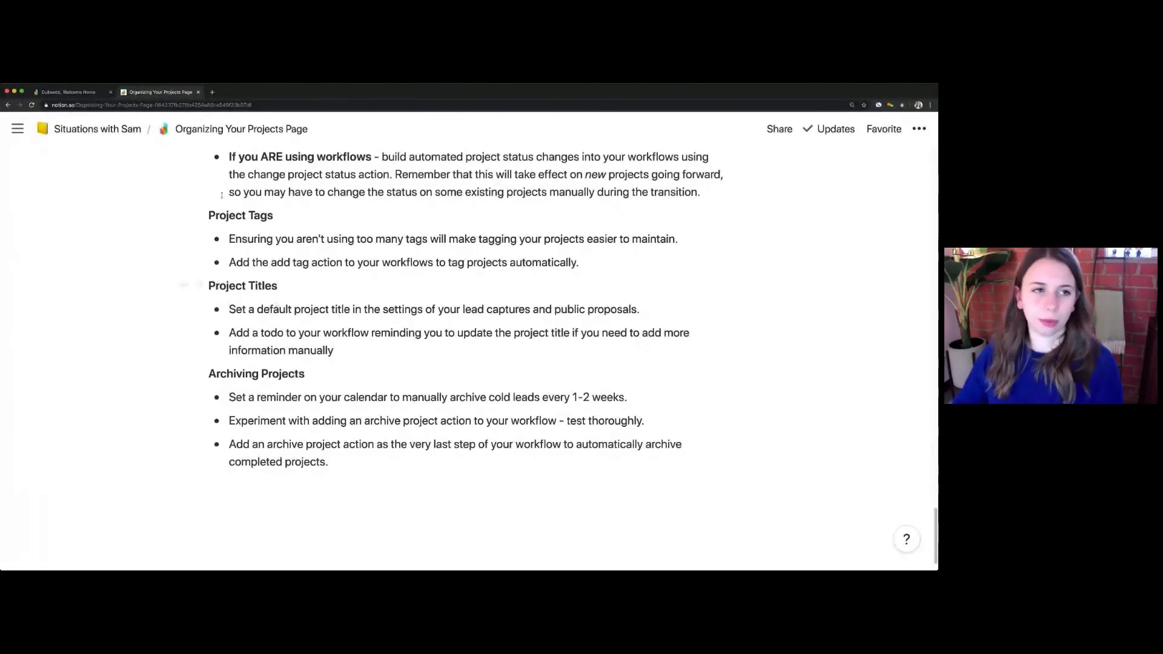
{"action": "left_click", "coordinate": [77, 93]}
{"action": "left_click", "coordinate": [78, 275]}
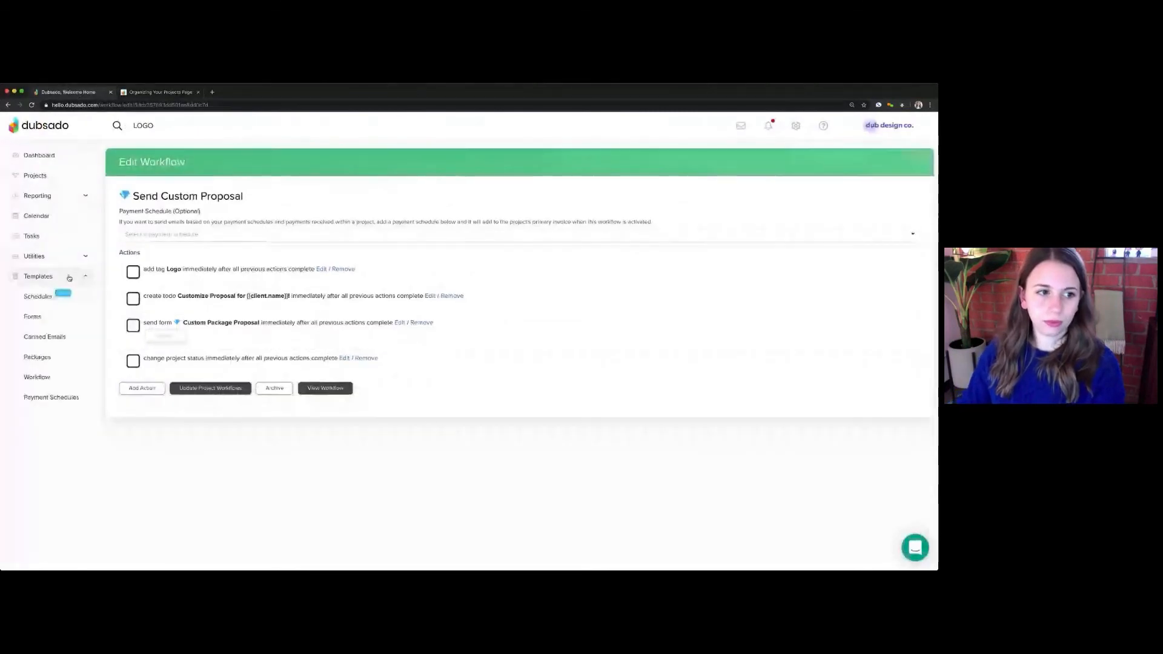
{"action": "left_click", "coordinate": [34, 319]}
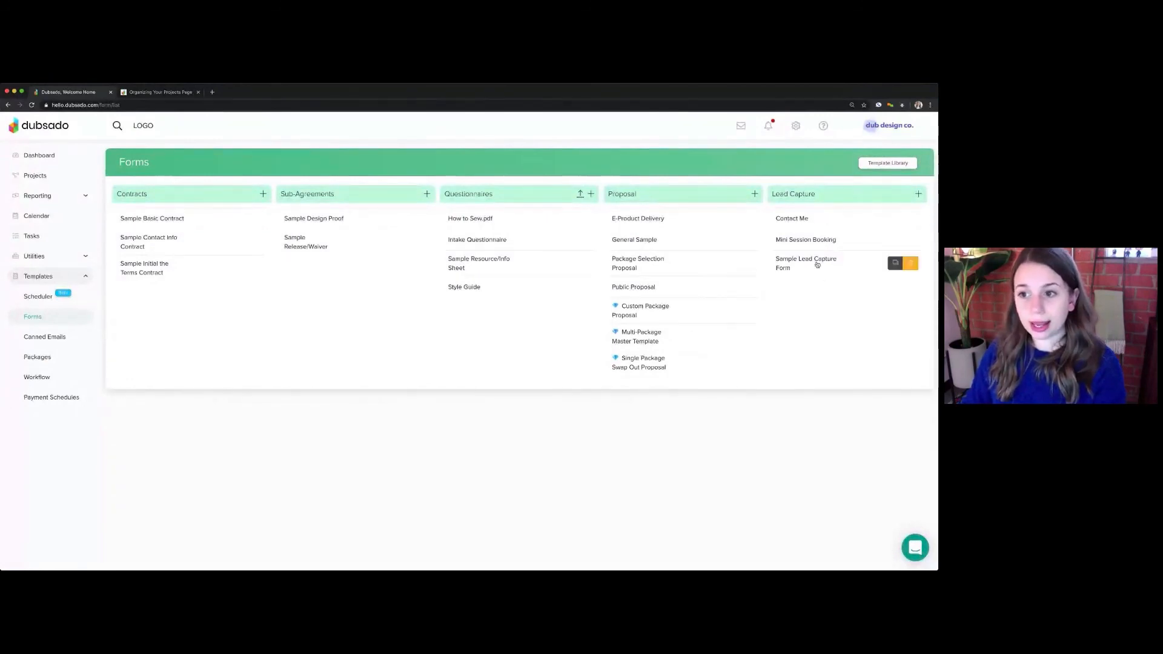
{"action": "left_click", "coordinate": [813, 223]}
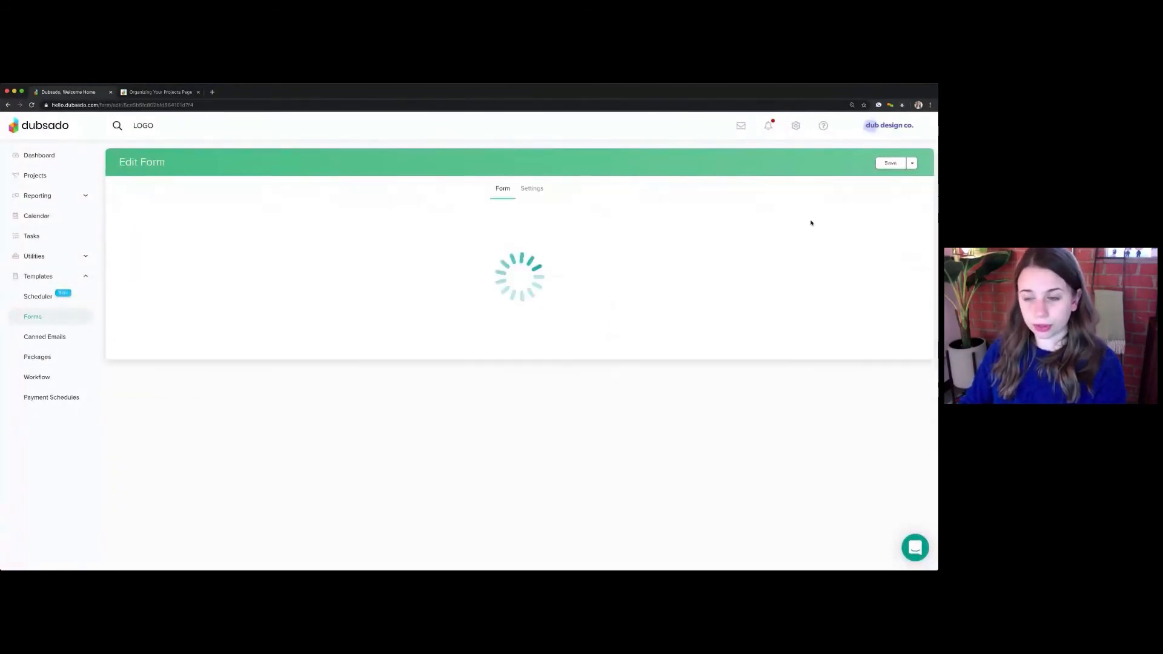
{"action": "left_click", "coordinate": [535, 191]}
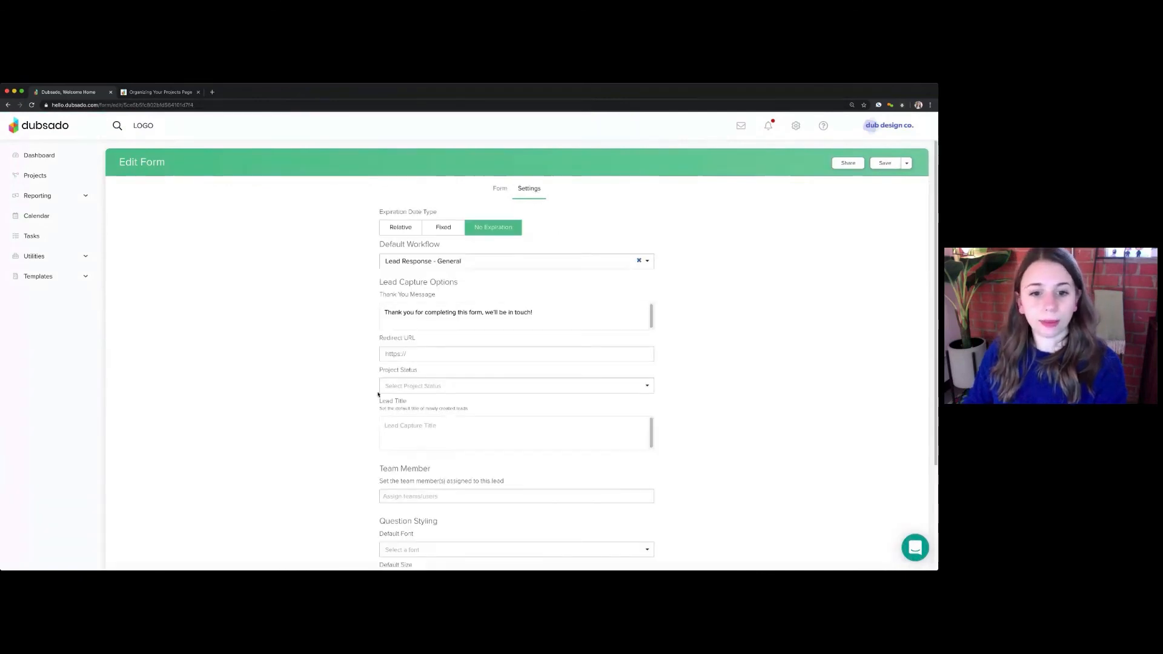
{"action": "left_click_drag", "start_coordinate": [378, 399], "coordinate": [469, 416]}
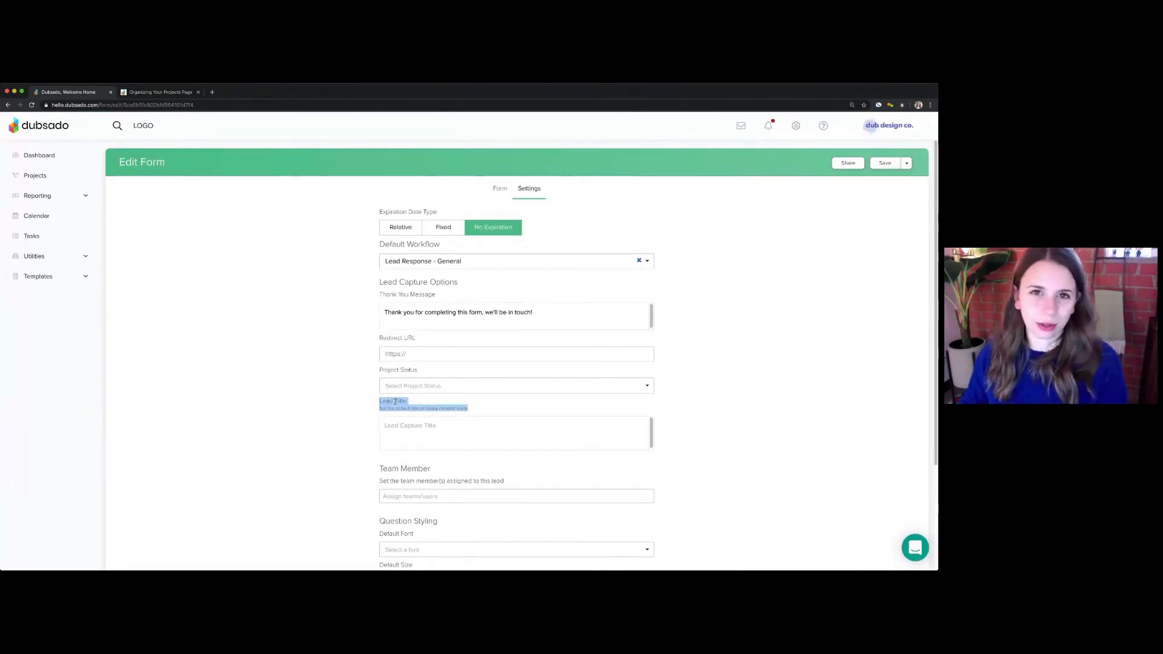
{"action": "left_click", "coordinate": [430, 422]}
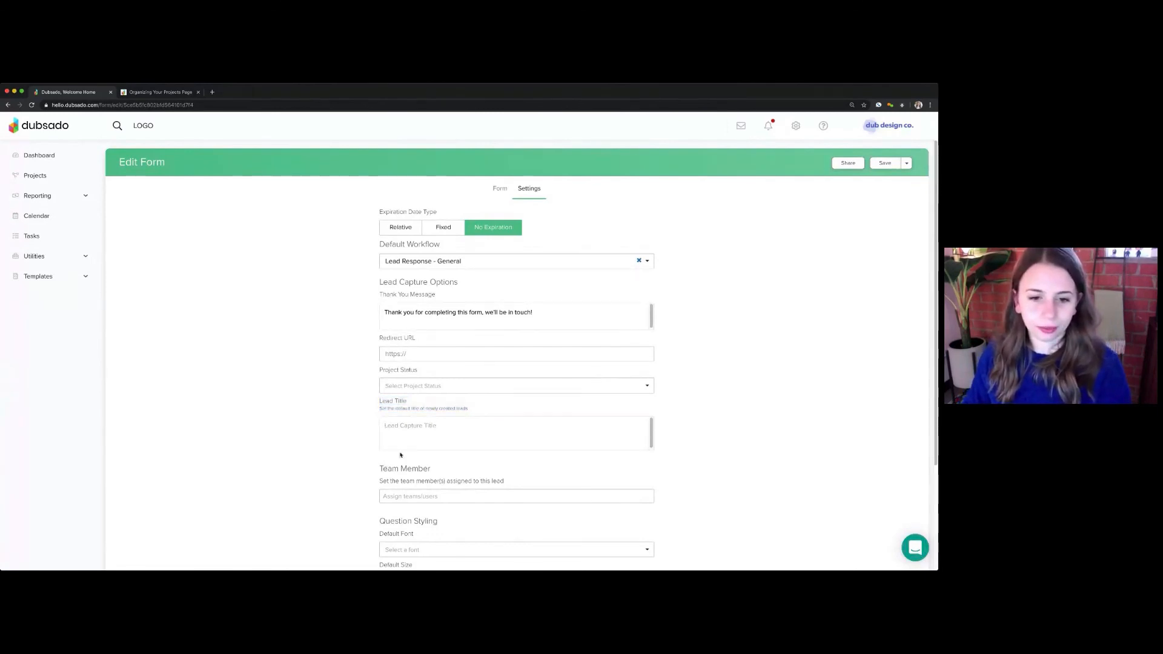
{"action": "type", "text": "r"}
{"action": "key", "text": "BackSpace"}
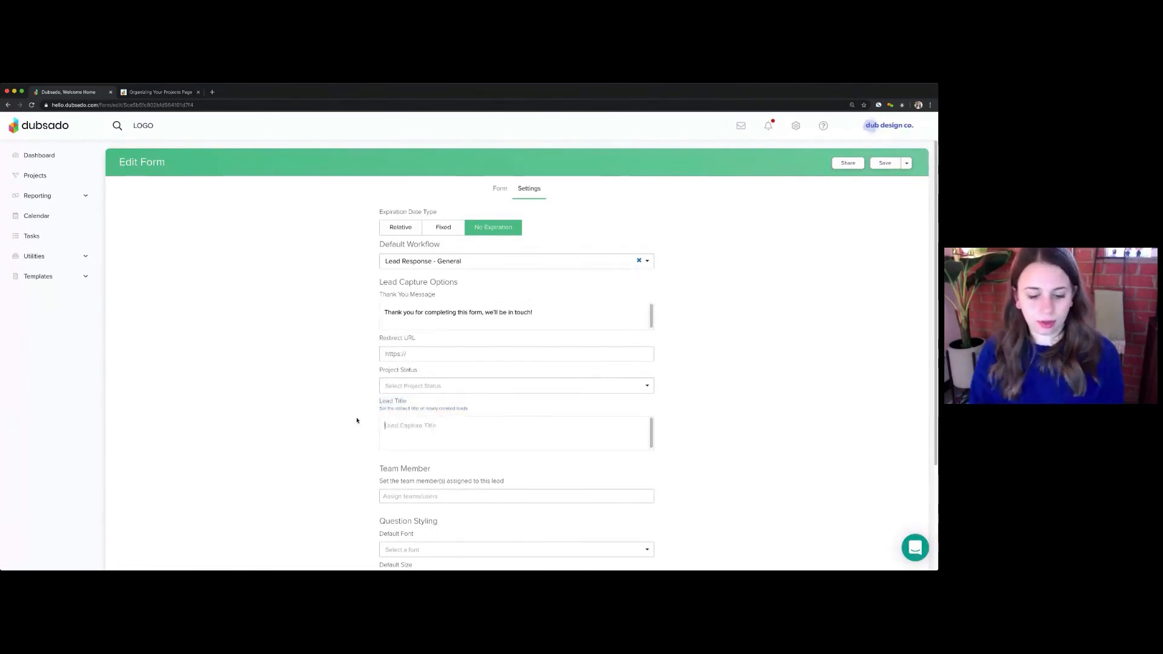
{"action": "key", "text": "super+r"}
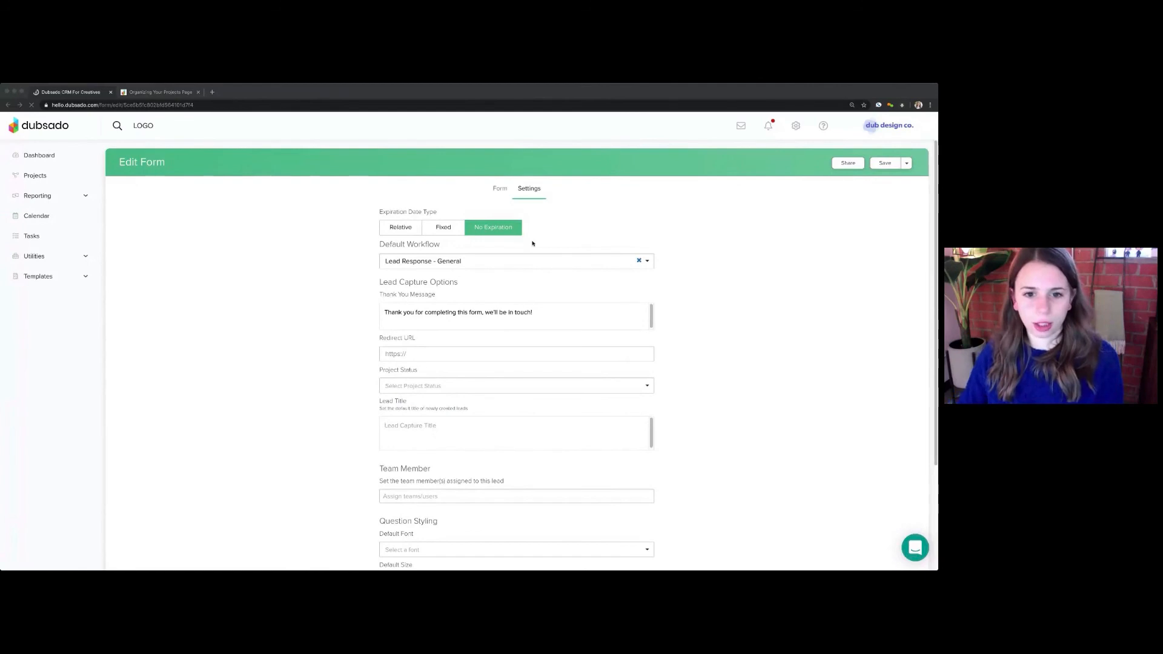
{"action": "left_click", "coordinate": [533, 189]}
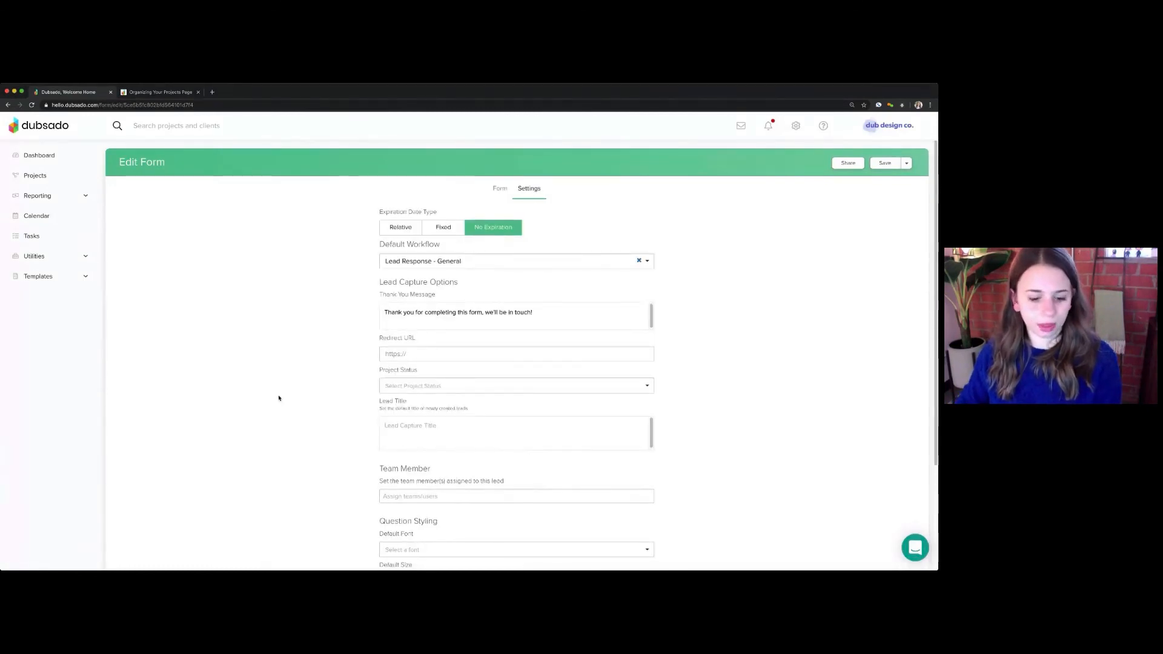
{"action": "left_click", "coordinate": [450, 418]}
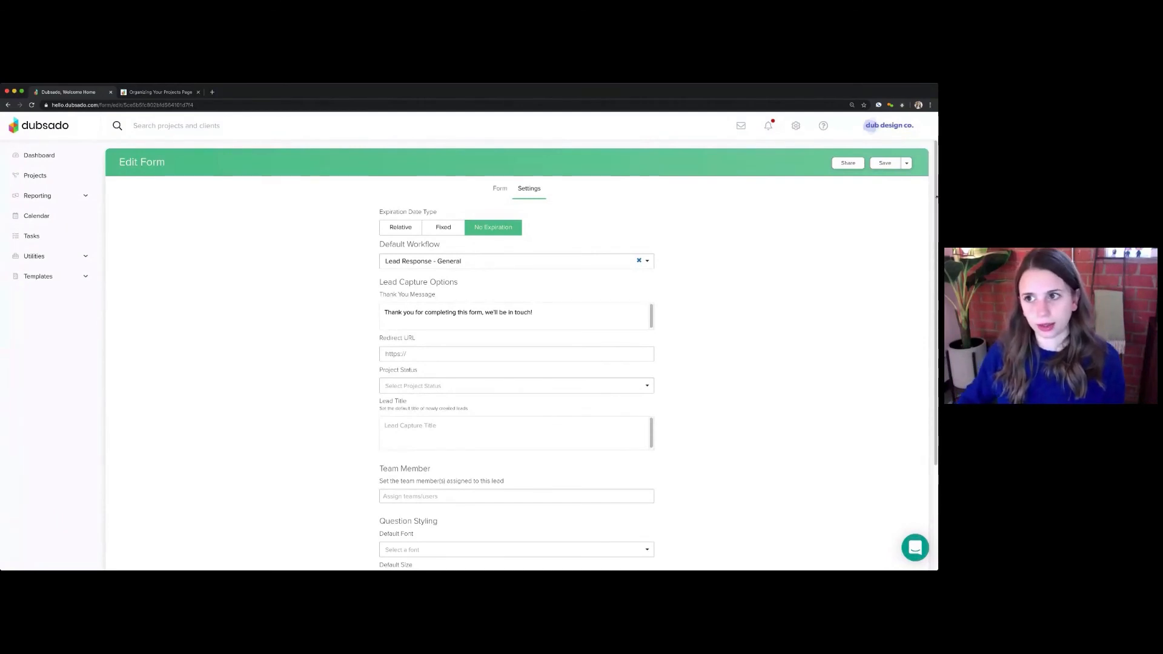
- Save the Contact Me form and reopen its settings from the forms list
{"action": "left_click", "coordinate": [906, 163]}
{"action": "left_click", "coordinate": [872, 176]}
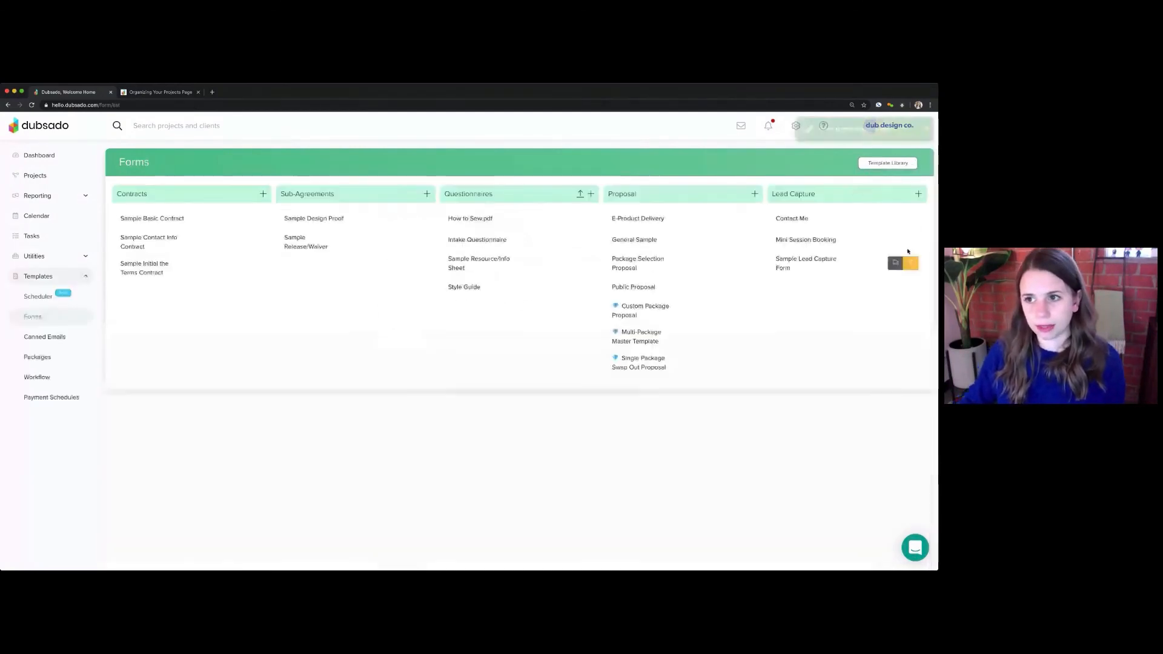
{"action": "left_click", "coordinate": [802, 219]}
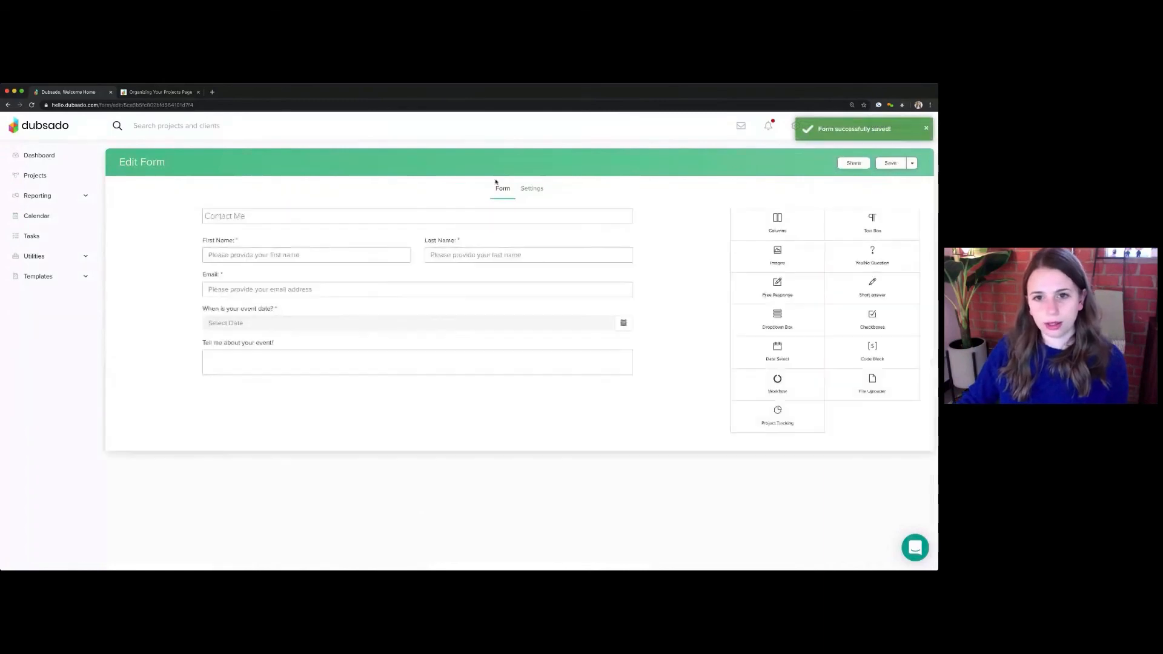
{"action": "left_click", "coordinate": [531, 188]}
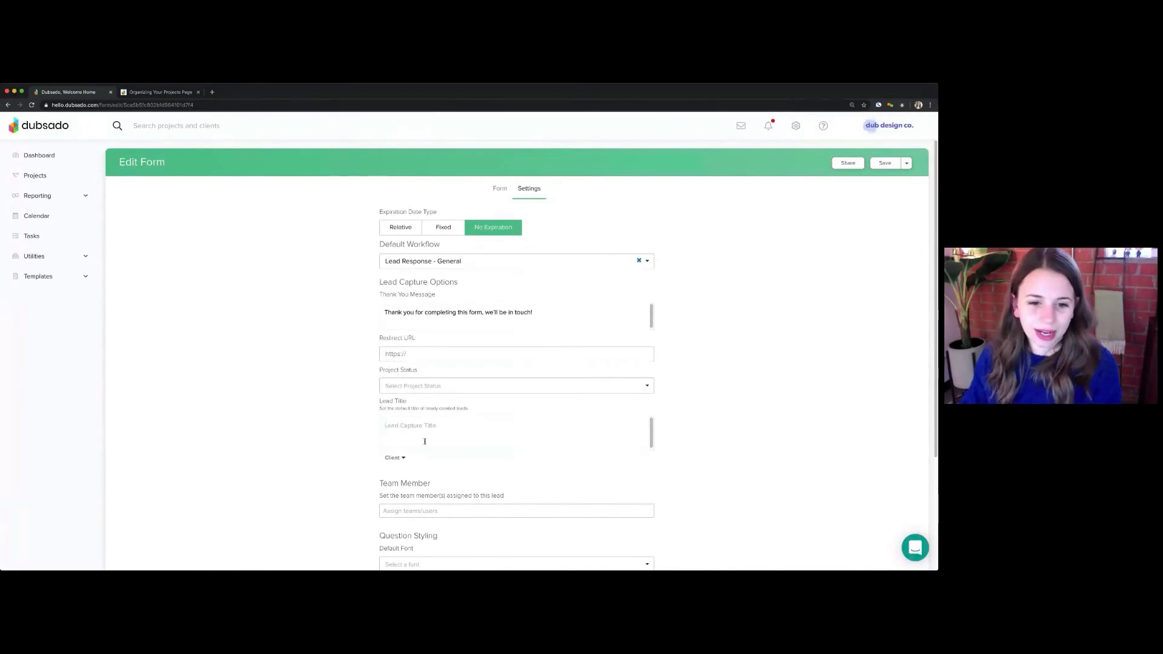
- Set the form's Lead Title to the client's first name and alternate contact's first name smart fields, joined by "&"
{"action": "left_click", "coordinate": [401, 459]}
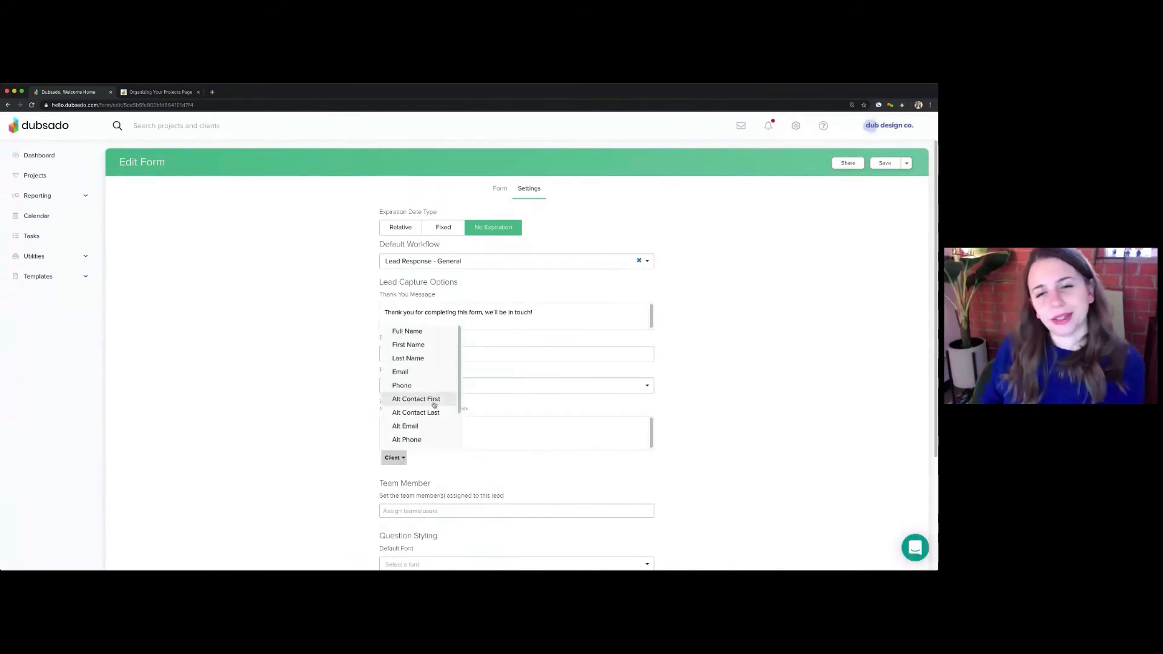
{"action": "left_click", "coordinate": [431, 347]}
{"action": "type", "text": "&"}
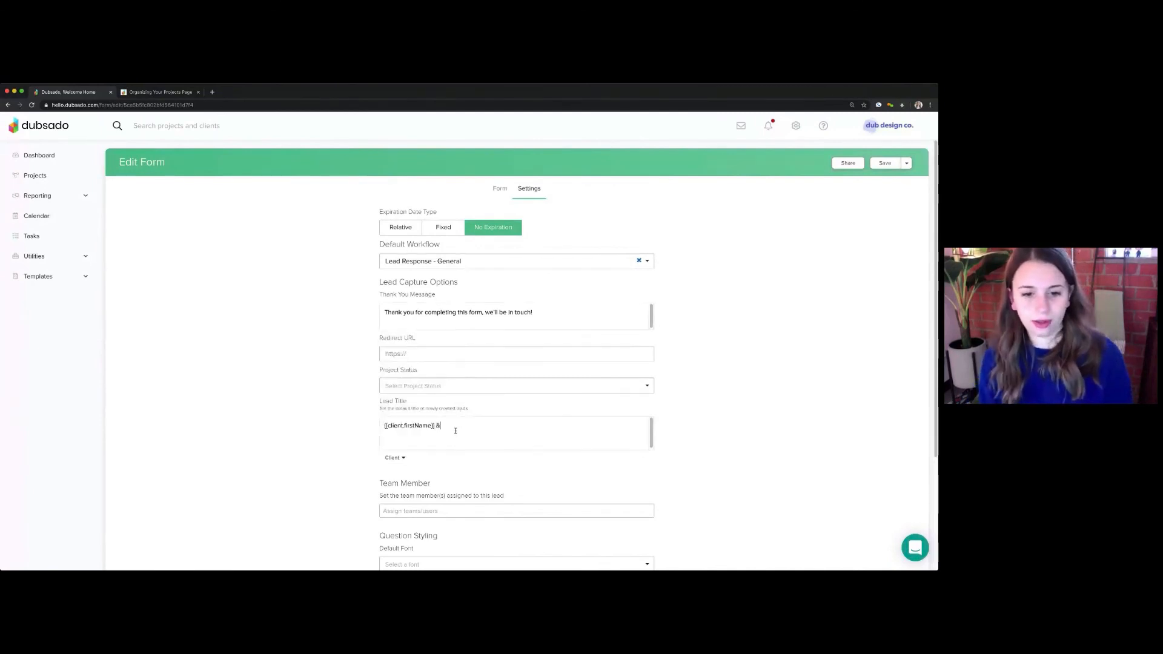
{"action": "left_click", "coordinate": [399, 459]}
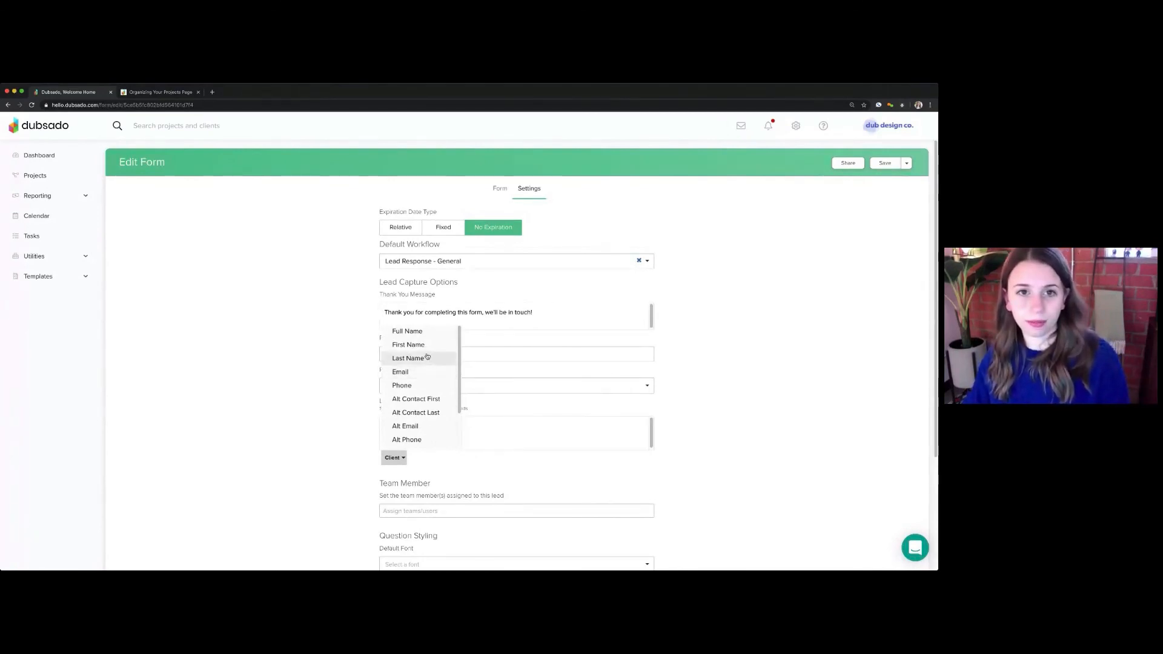
{"action": "left_click", "coordinate": [416, 399]}
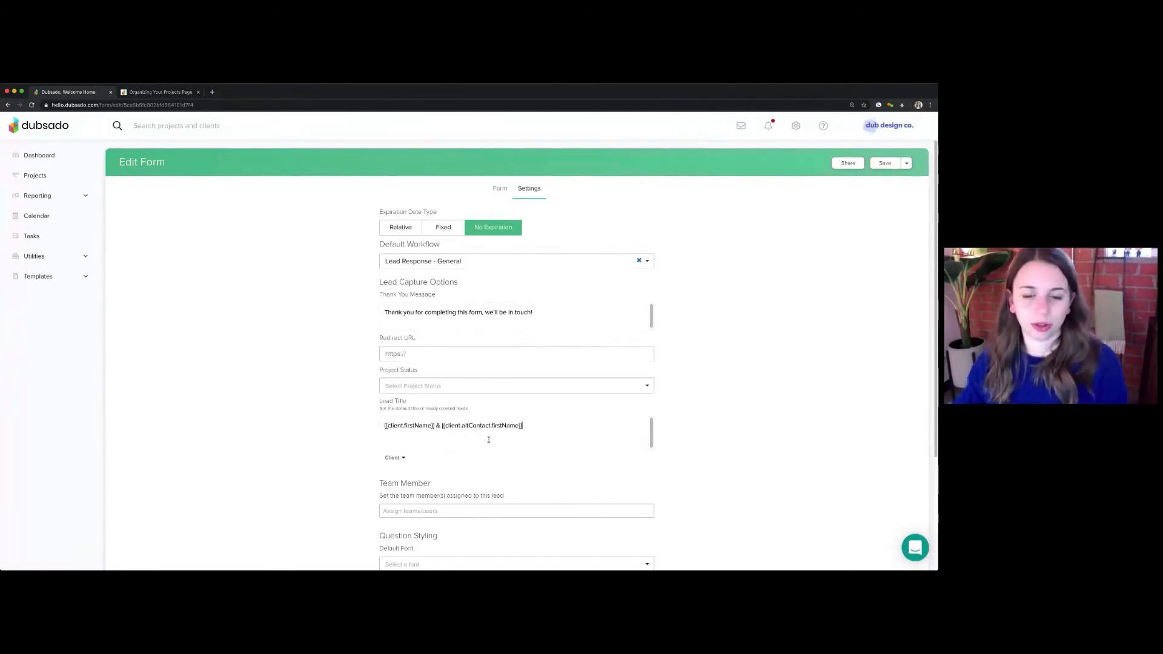
{"action": "left_click", "coordinate": [419, 437]}
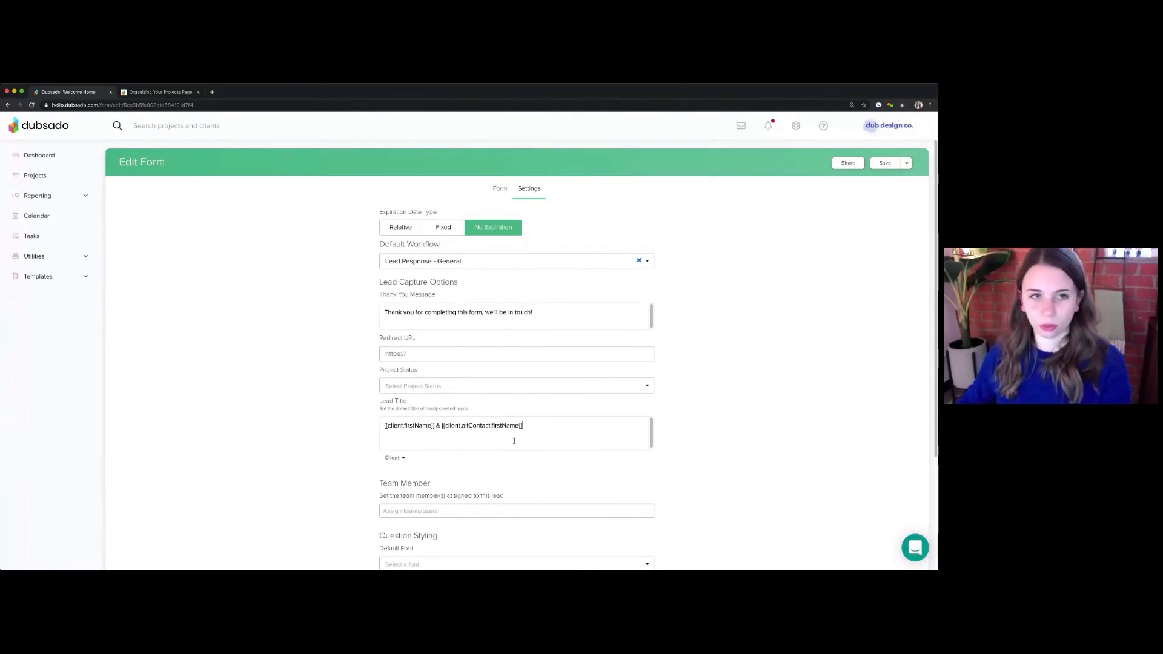
- Review the Notion guide's archiving advice and example status layouts, and return to the Dubsado projects page
{"action": "left_click", "coordinate": [165, 93]}
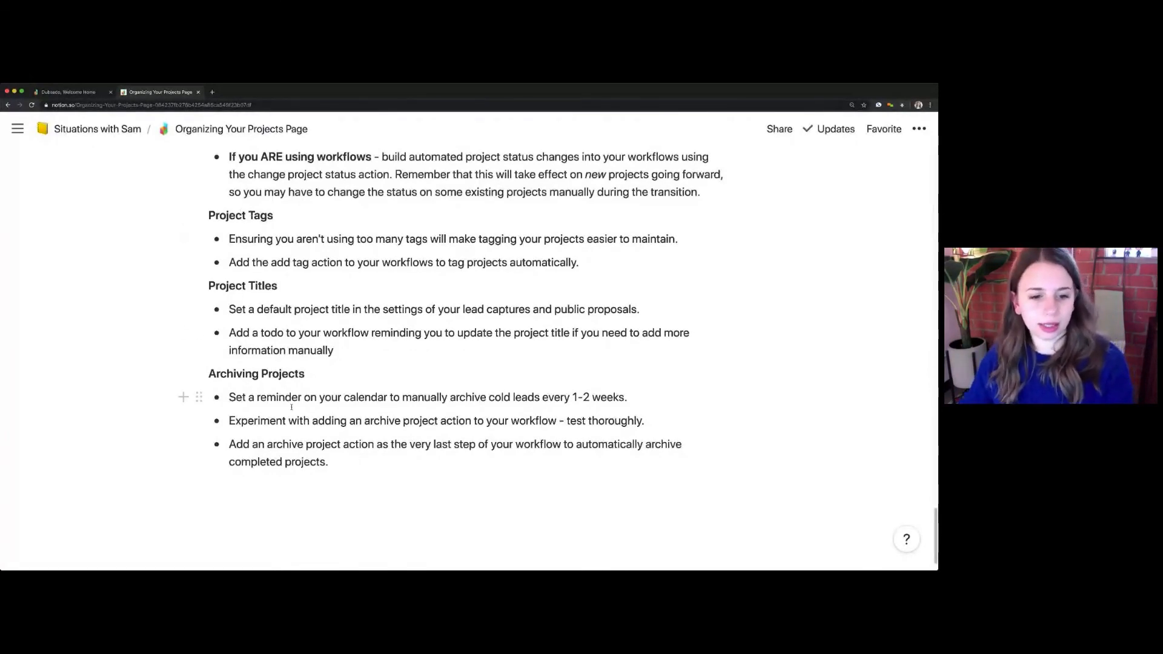
{"action": "left_click_drag", "start_coordinate": [237, 444], "coordinate": [389, 475]}
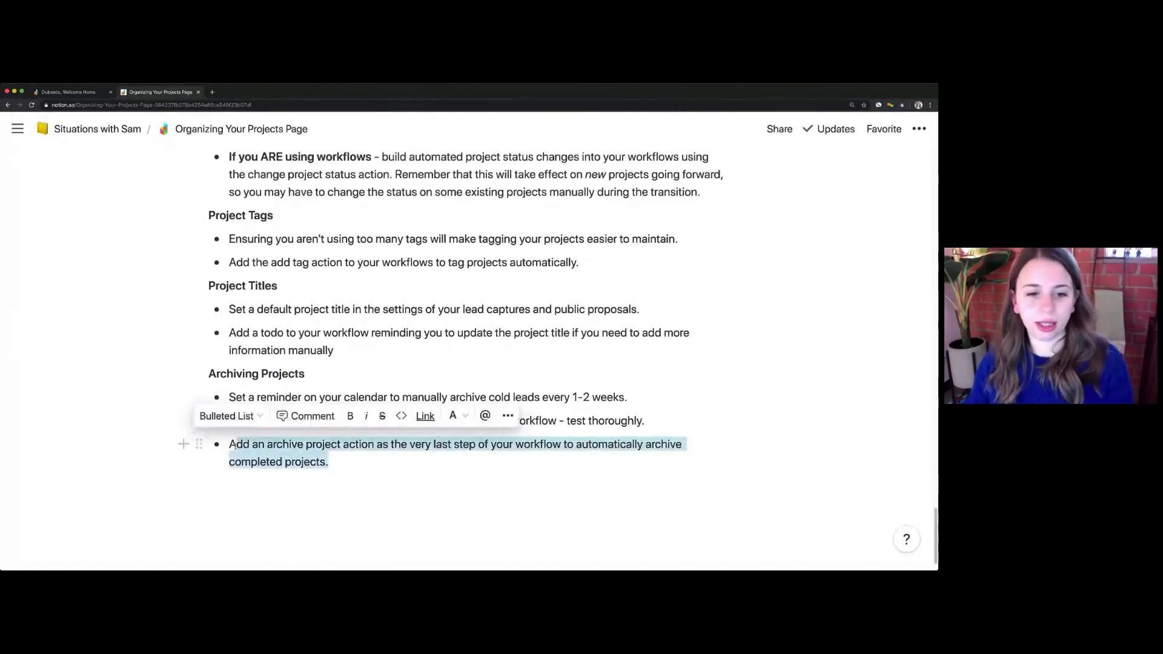
{"action": "left_click", "coordinate": [388, 476]}
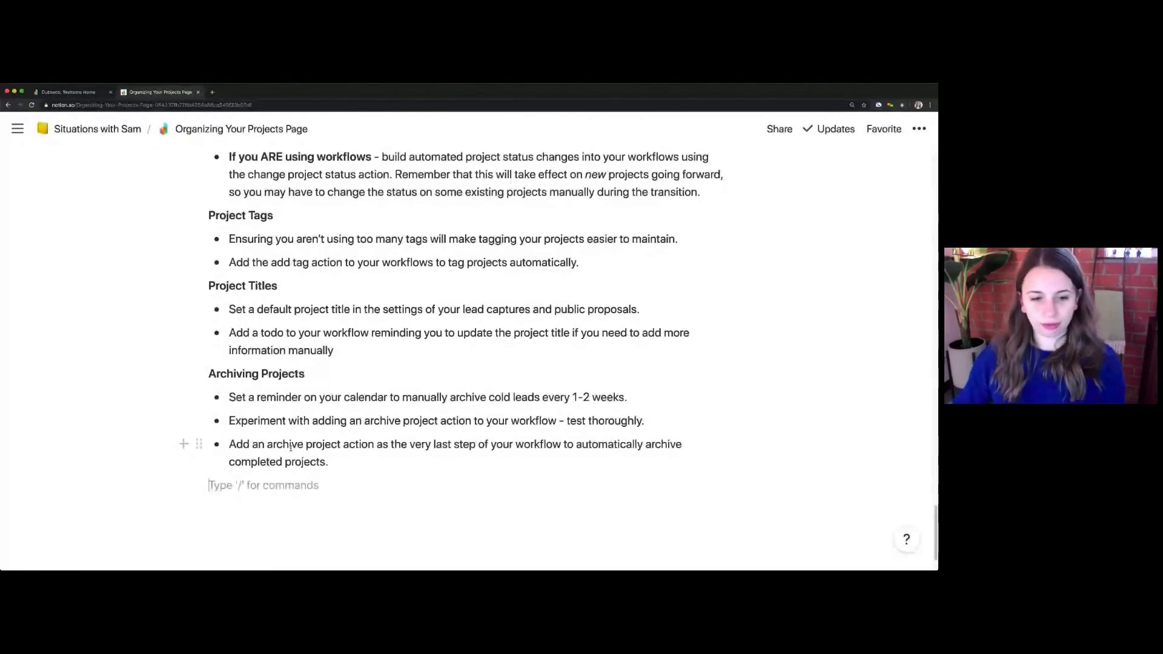
{"action": "scroll", "coordinate": [268, 462], "scroll_direction": "down", "scroll_amount": 1}
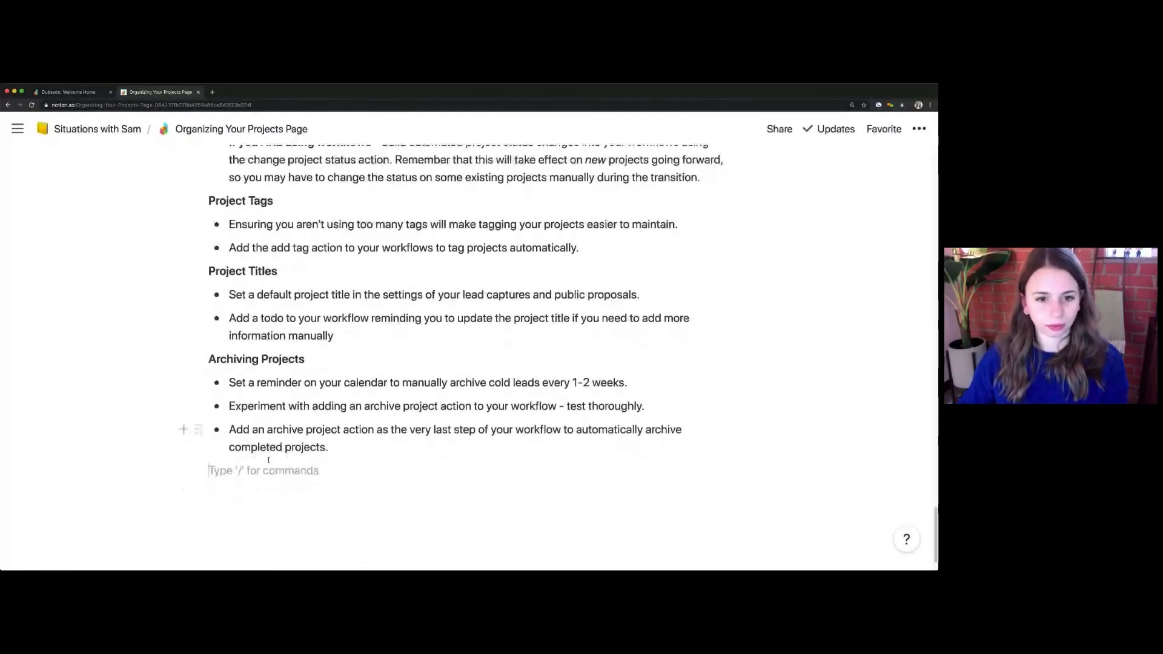
{"action": "scroll", "coordinate": [269, 460], "scroll_direction": "up", "scroll_amount": 3}
{"action": "scroll", "coordinate": [269, 460], "scroll_direction": "up", "scroll_amount": 10}
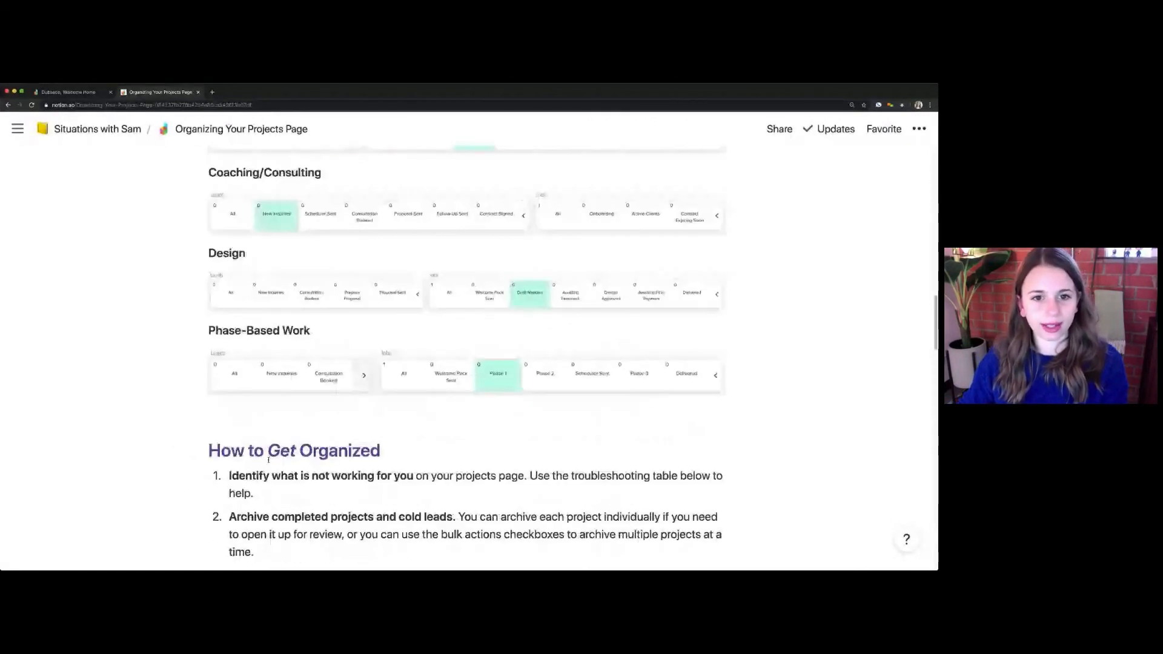
{"action": "scroll", "coordinate": [268, 461], "scroll_direction": "up", "scroll_amount": 5}
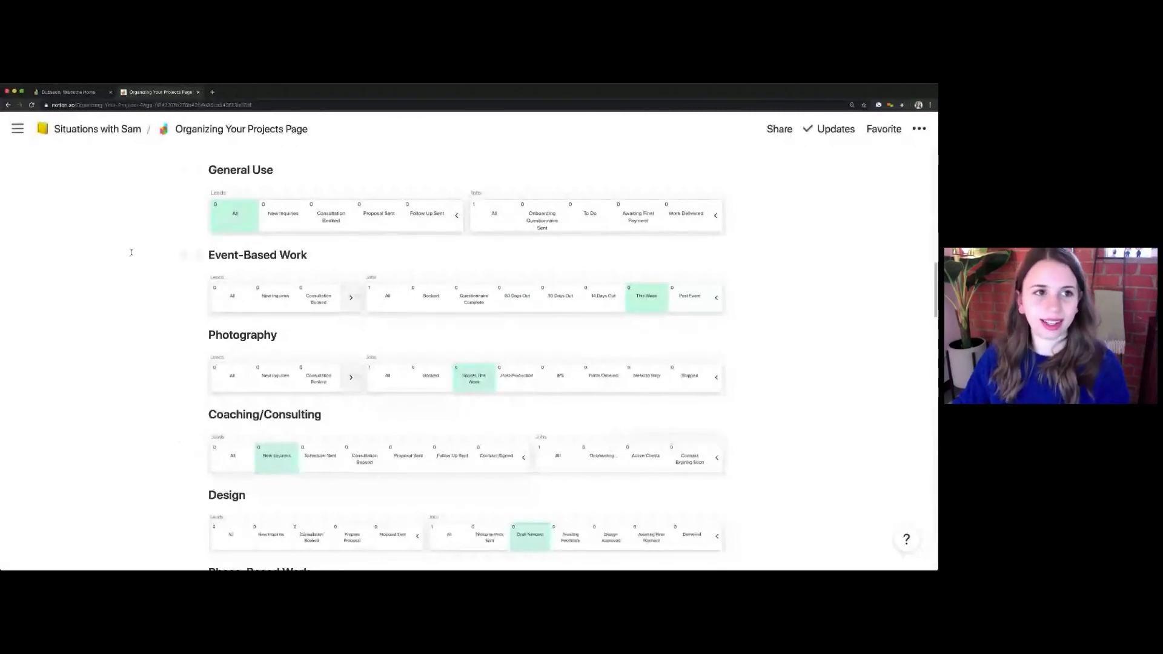
{"action": "left_click", "coordinate": [104, 91]}
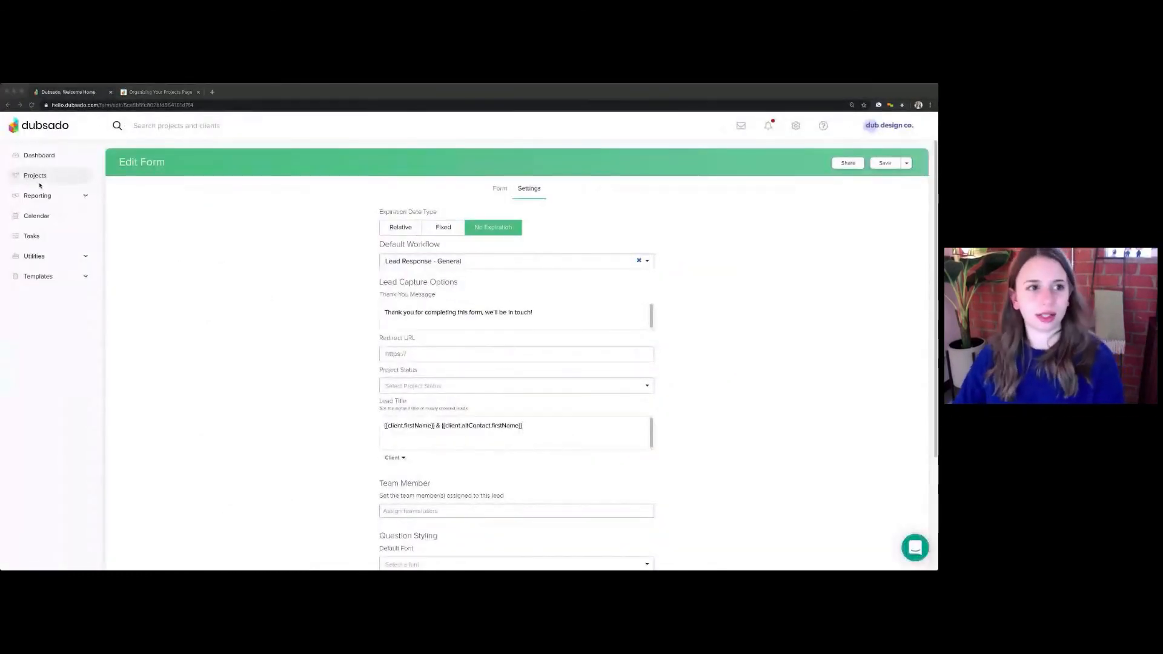
{"action": "left_click", "coordinate": [35, 176]}
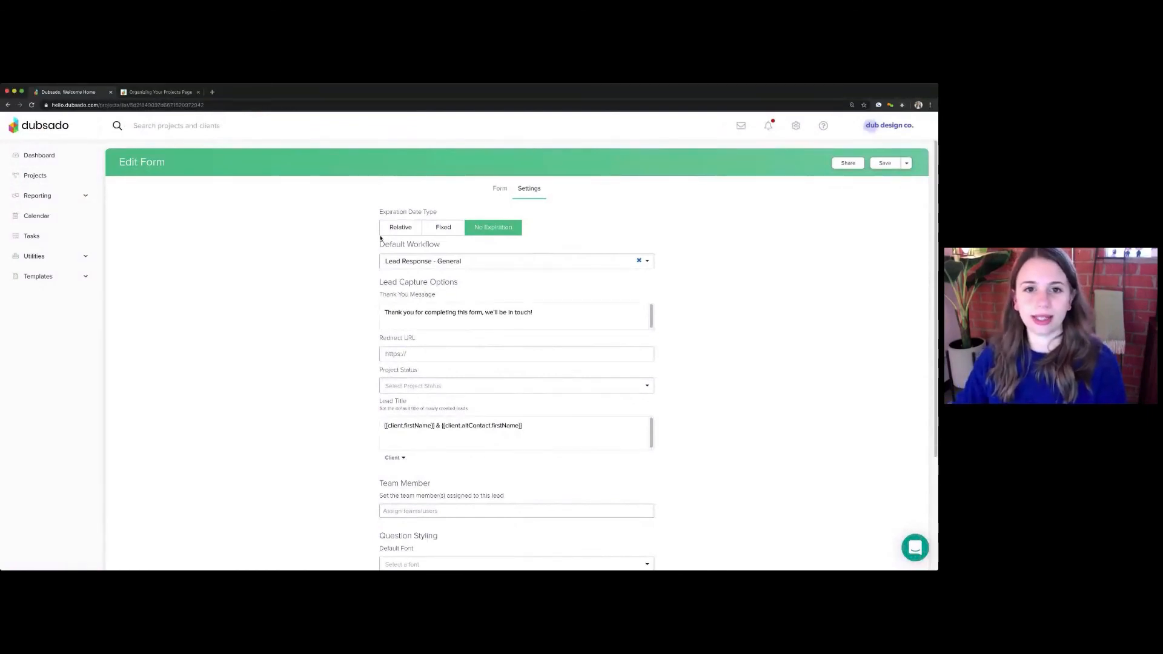